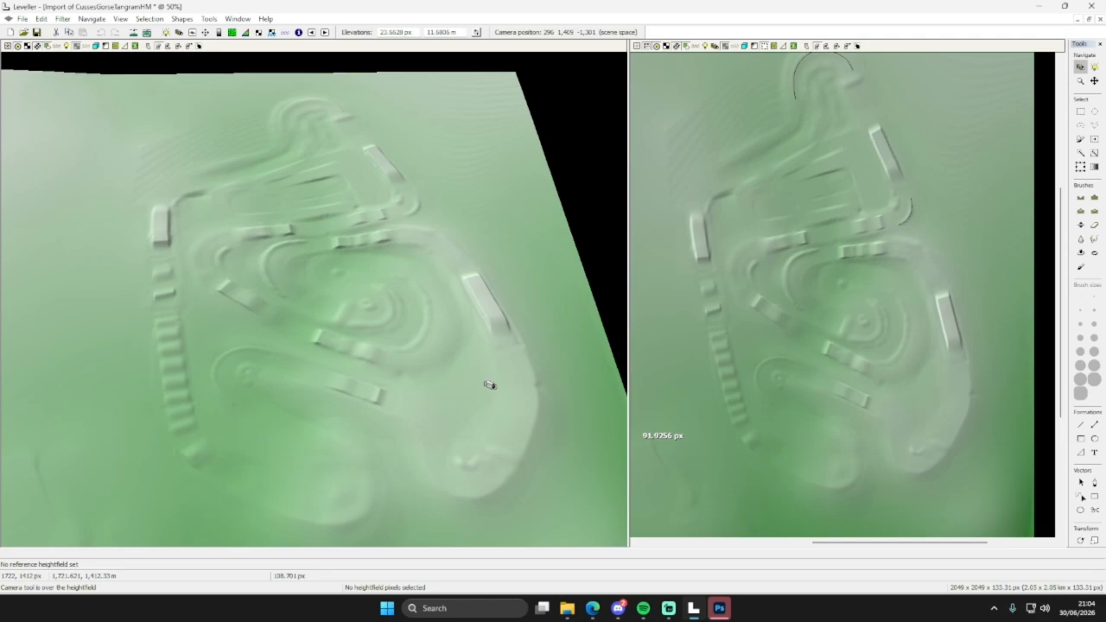
Step: Export the heightfield's elevation data as a PNG bitmap to the CussesGorse folder
{"action": "left_click", "coordinate": [21, 19]}
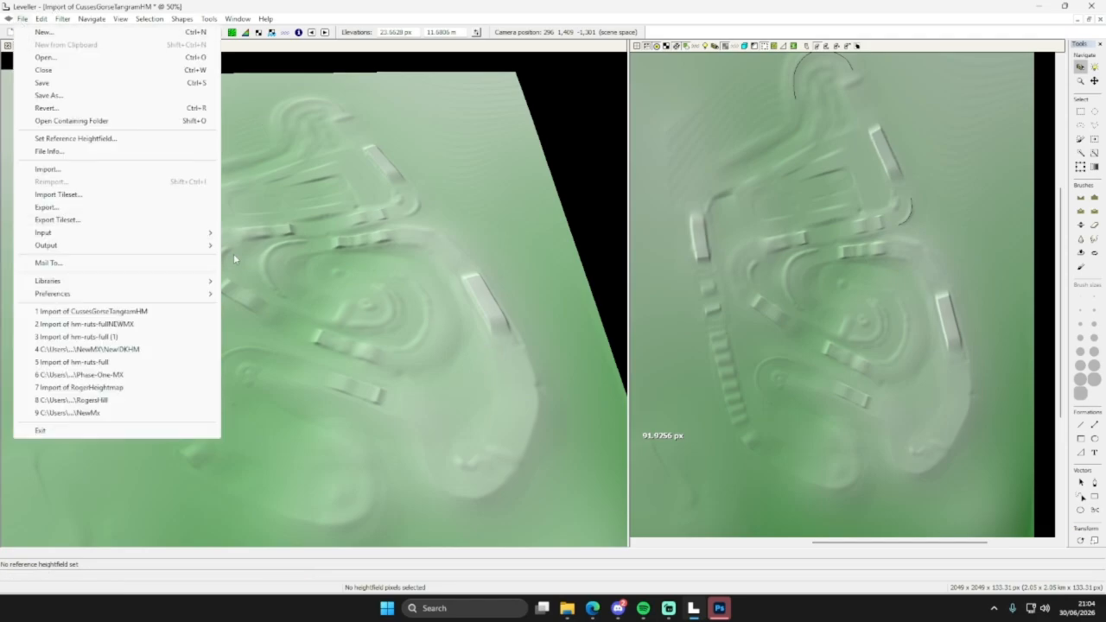
{"action": "left_click", "coordinate": [375, 52]}
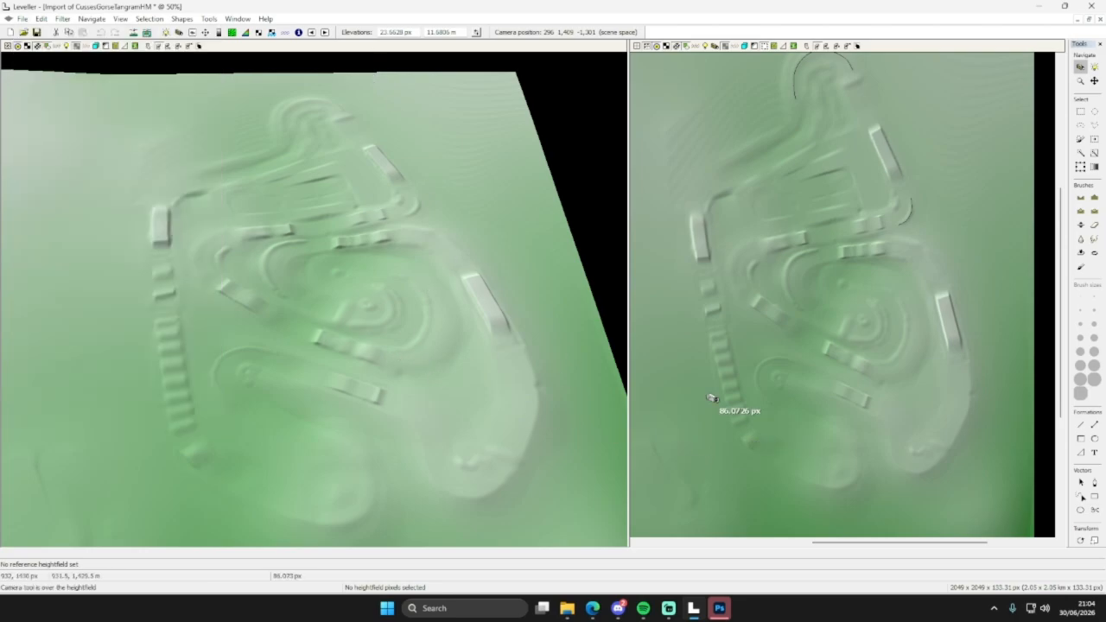
{"action": "left_click", "coordinate": [21, 19]}
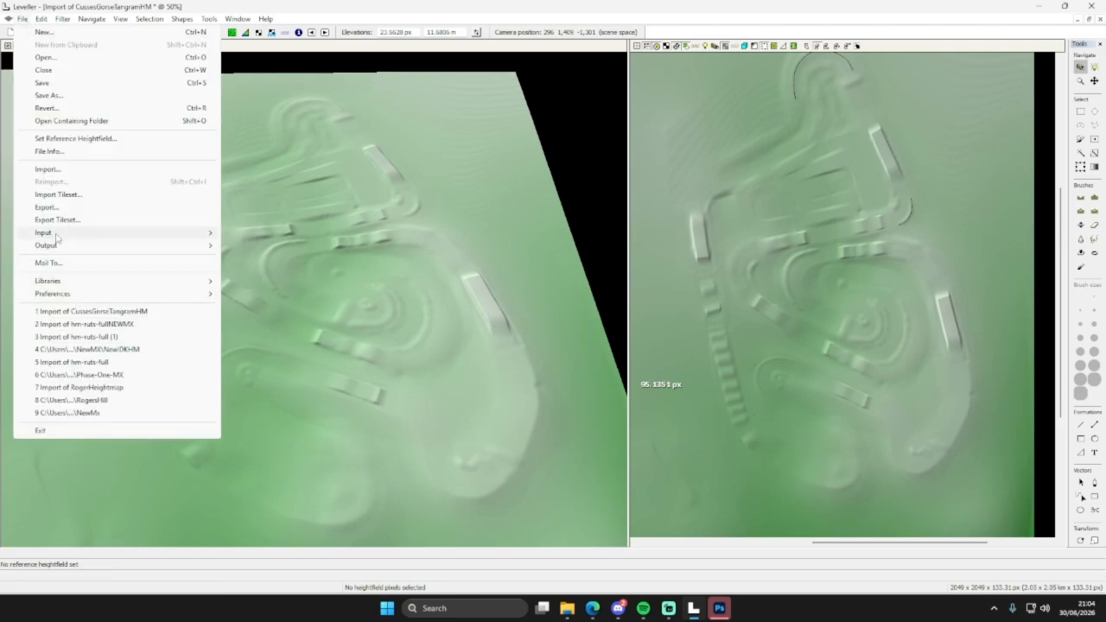
{"action": "left_click", "coordinate": [48, 207]}
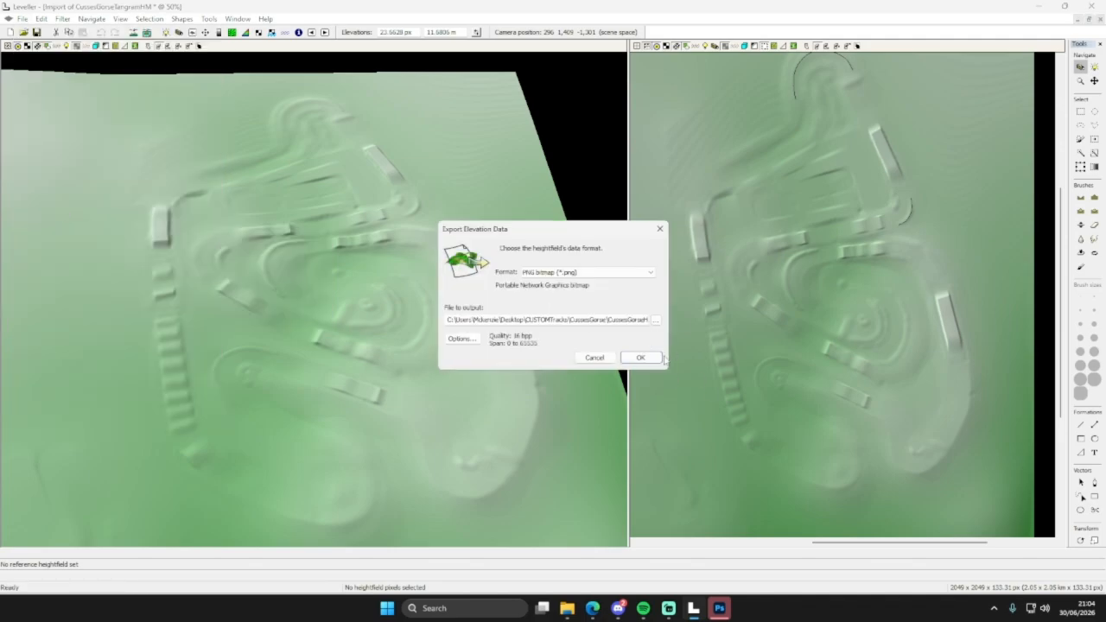
{"action": "left_click", "coordinate": [662, 357]}
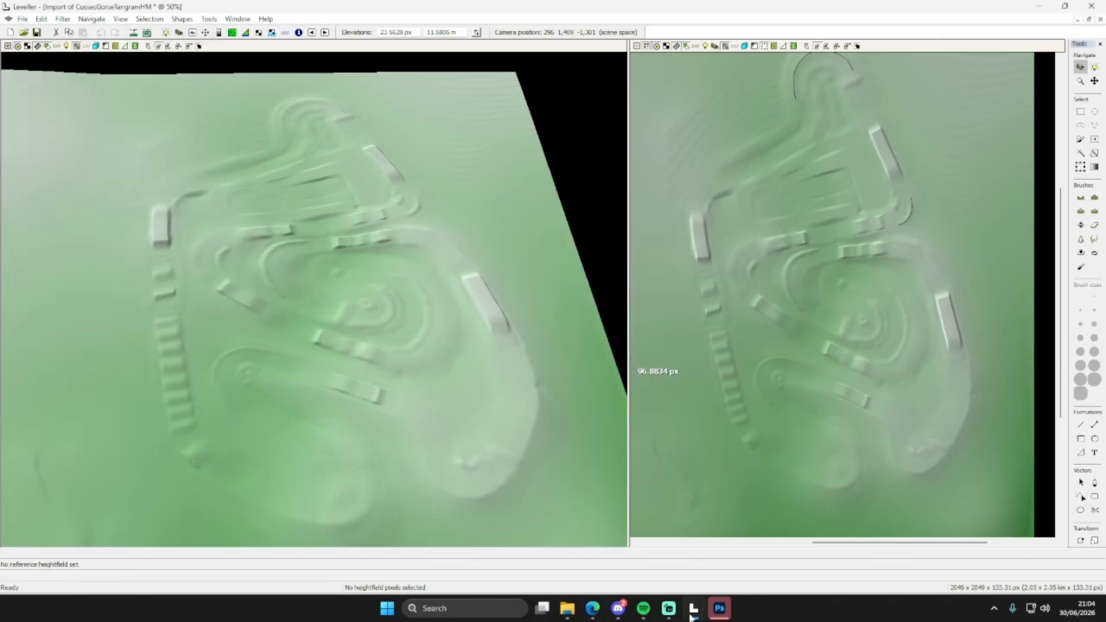
Step: Leave Leveller, launch Materialize from the Materialize_1.78 folder and maximize its window
{"action": "left_click", "coordinate": [692, 608]}
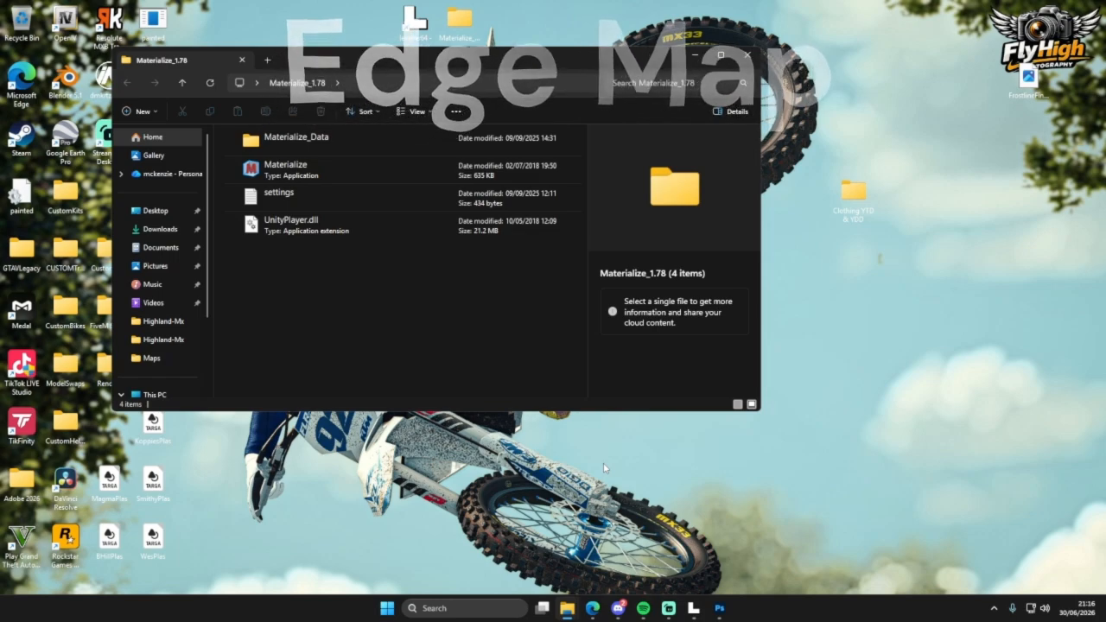
{"action": "double_click", "coordinate": [349, 172]}
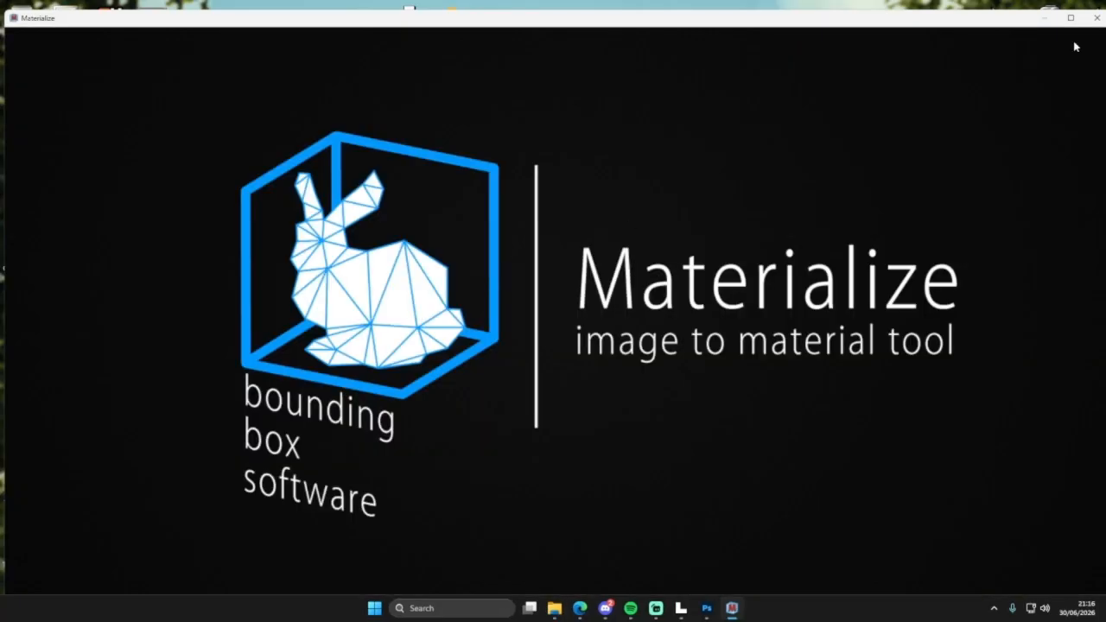
{"action": "left_click", "coordinate": [1070, 18]}
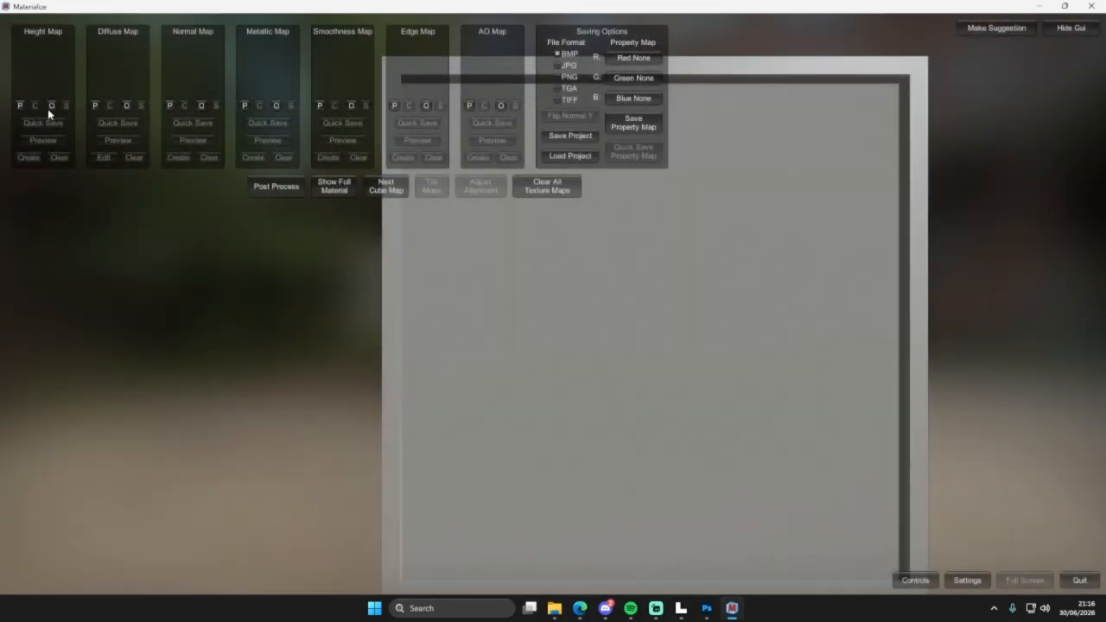
Step: Load CussesGorseHMLeveller.png from the desktop's CUSTOMTracks/CussesGorse folder as the height map
{"action": "left_click", "coordinate": [50, 107]}
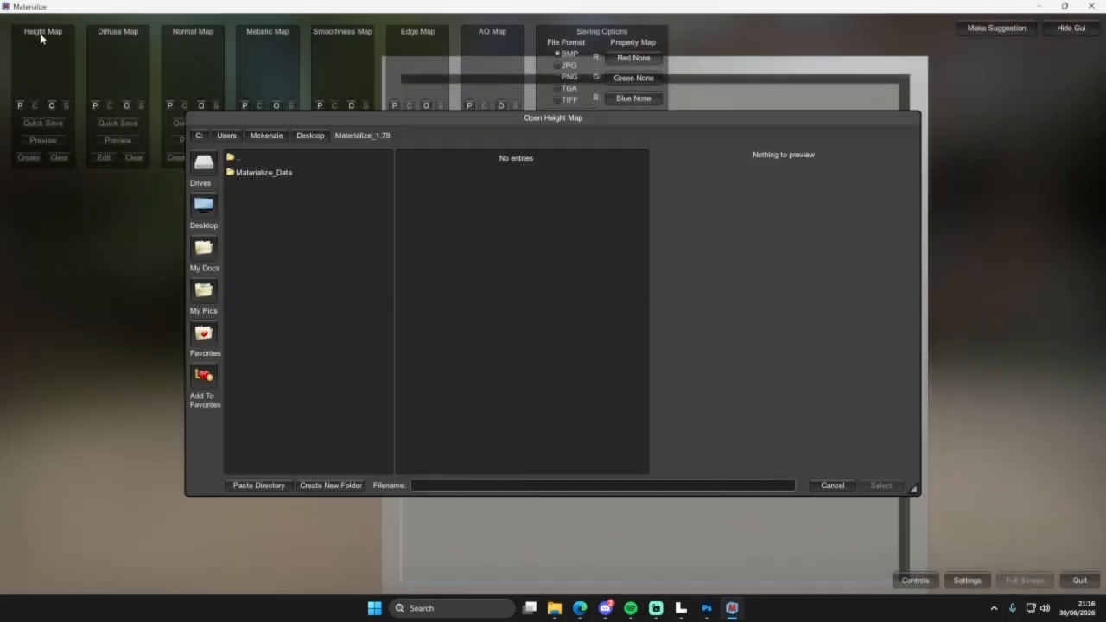
{"action": "left_click", "coordinate": [203, 207]}
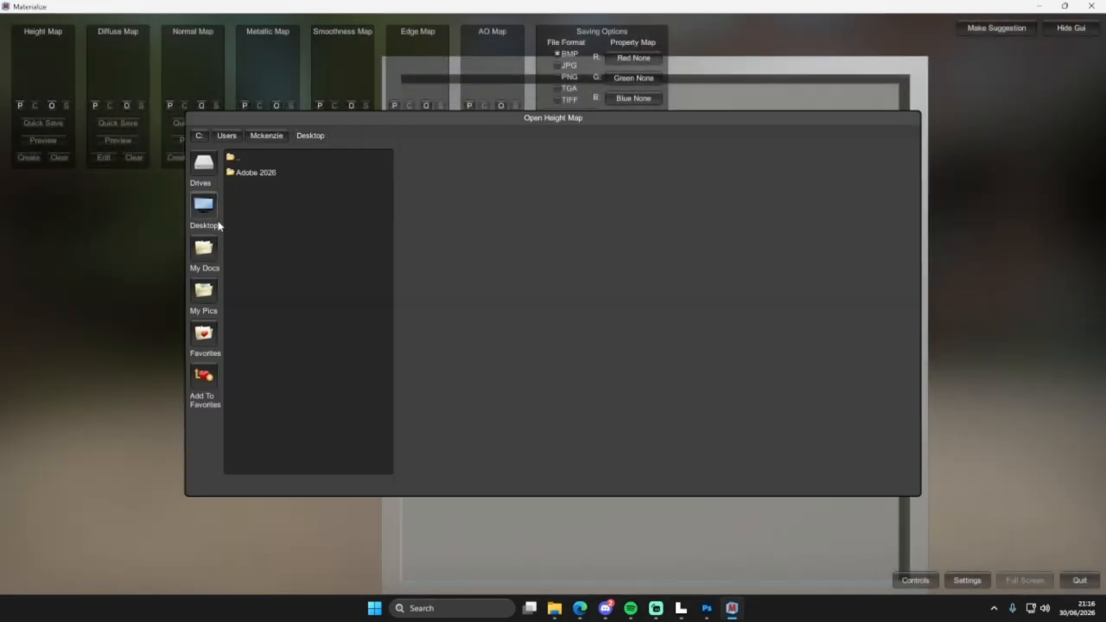
{"action": "double_click", "coordinate": [278, 263]}
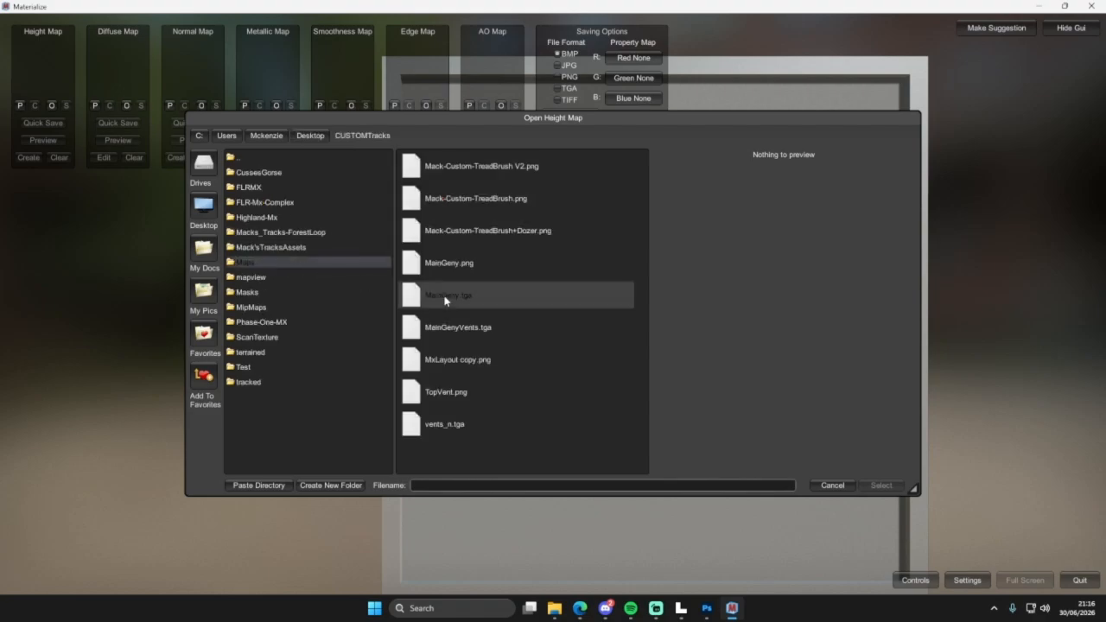
{"action": "double_click", "coordinate": [250, 173]}
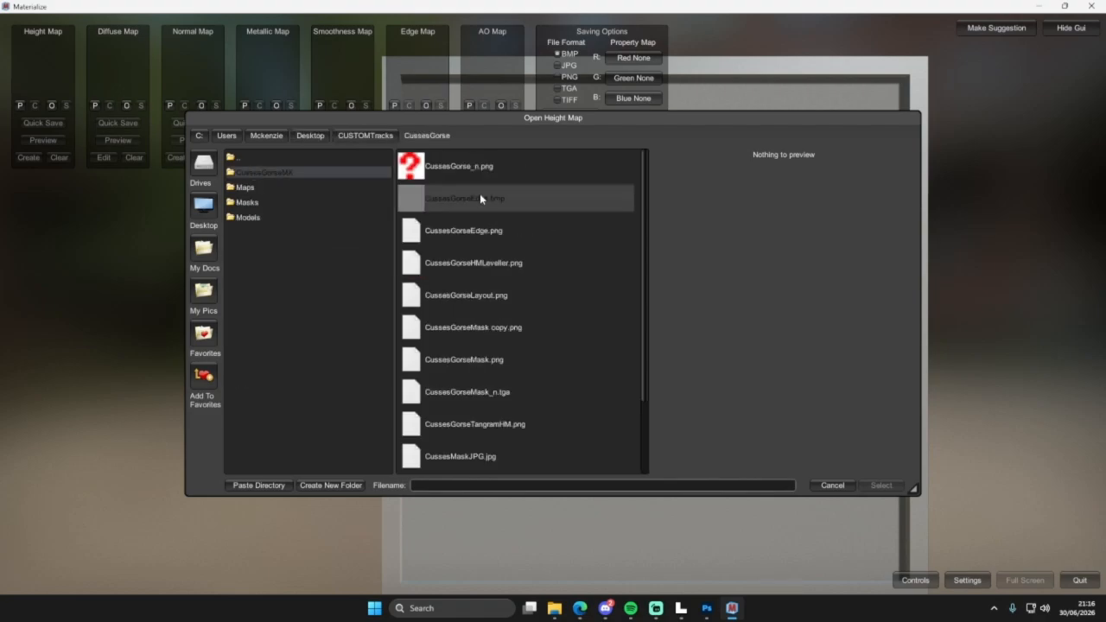
{"action": "double_click", "coordinate": [468, 270]}
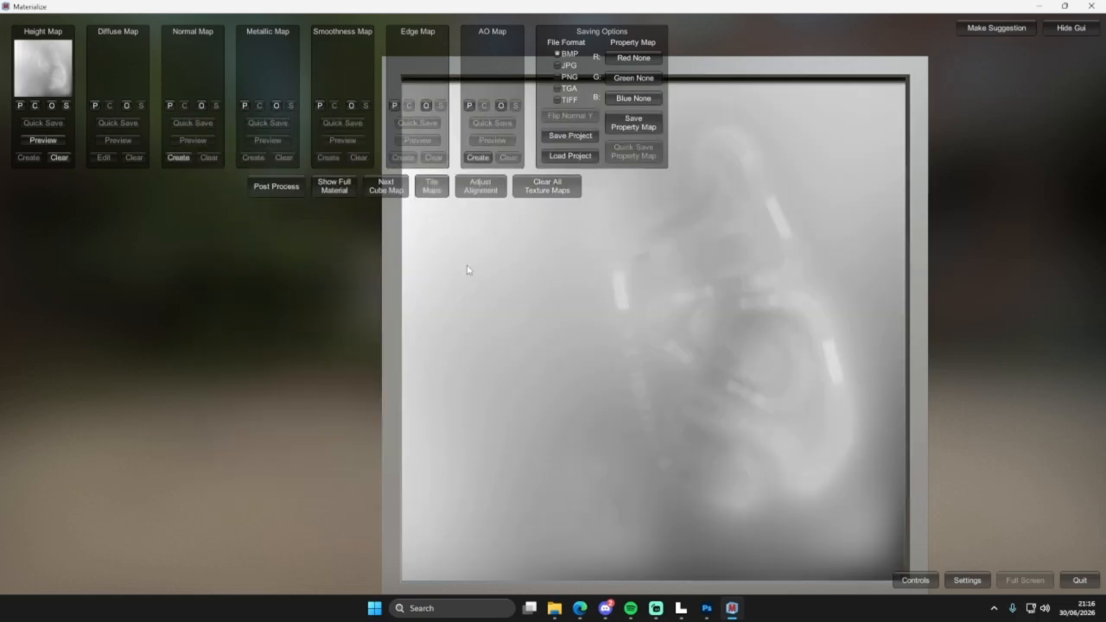
Step: Create a normal map from the height map using the Crisp preset and set it as the normal map
{"action": "left_click", "coordinate": [176, 158]}
{"action": "left_click", "coordinate": [163, 314]}
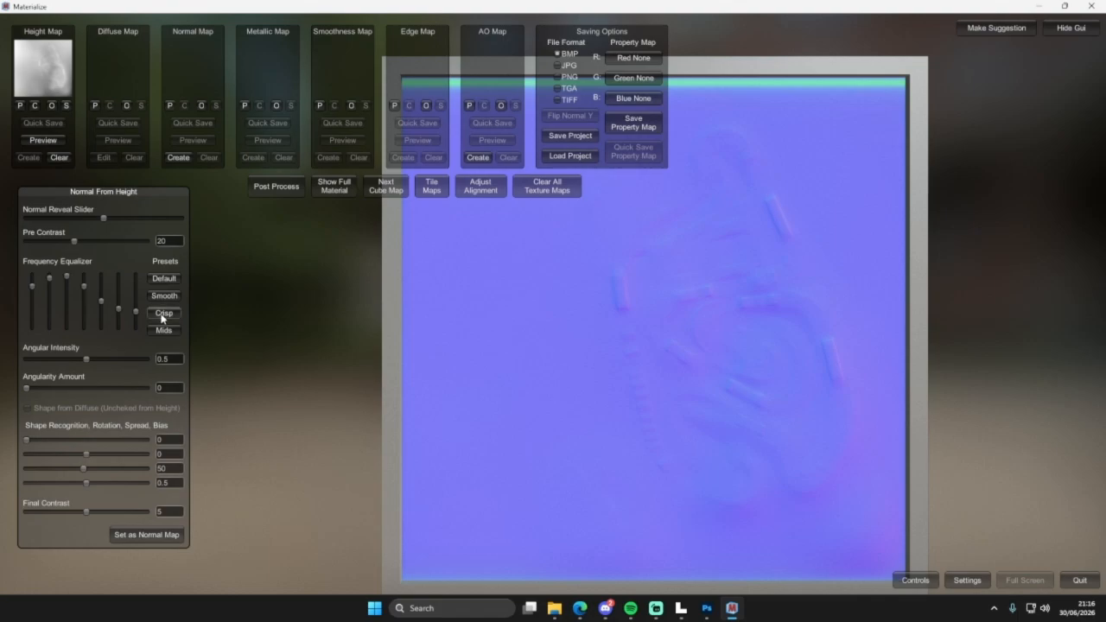
{"action": "left_click", "coordinate": [142, 535]}
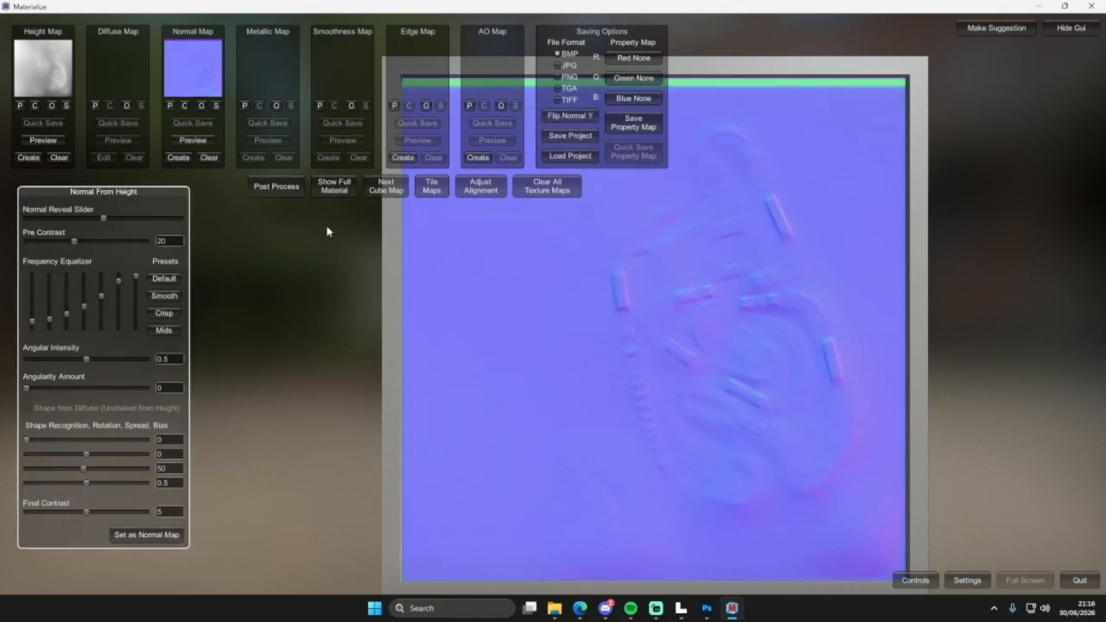
Step: Create an edge map from the normal map, lowering the first five frequency equalizer bands and raising the sixth, and set it as the edge map
{"action": "left_click", "coordinate": [396, 158]}
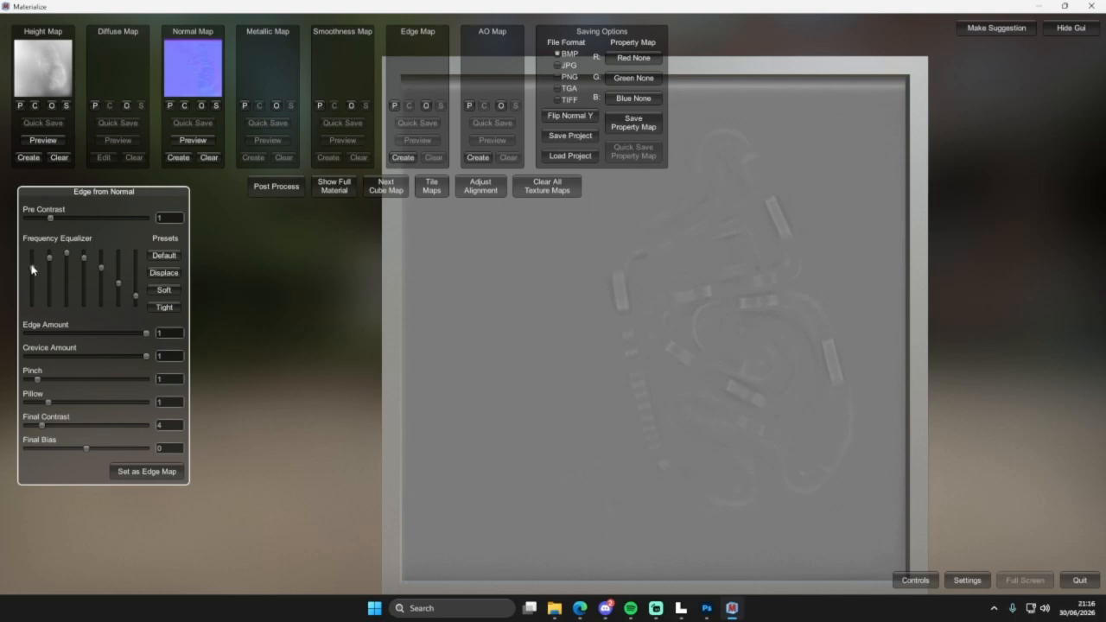
{"action": "left_click_drag", "start_coordinate": [31, 269], "coordinate": [61, 296]}
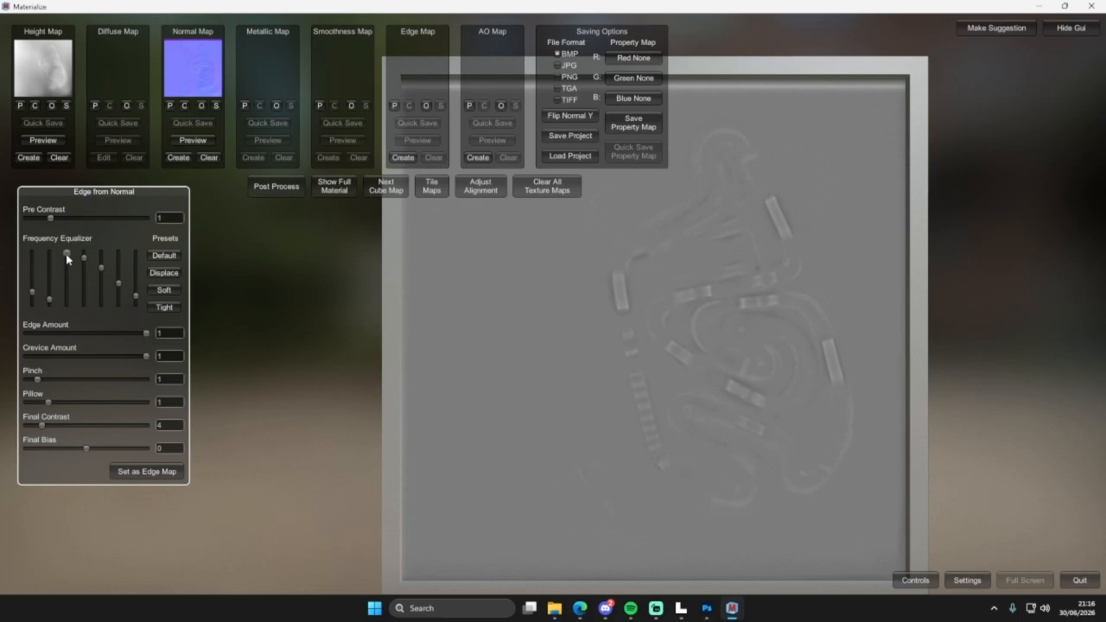
{"action": "left_click_drag", "start_coordinate": [66, 257], "coordinate": [132, 255]}
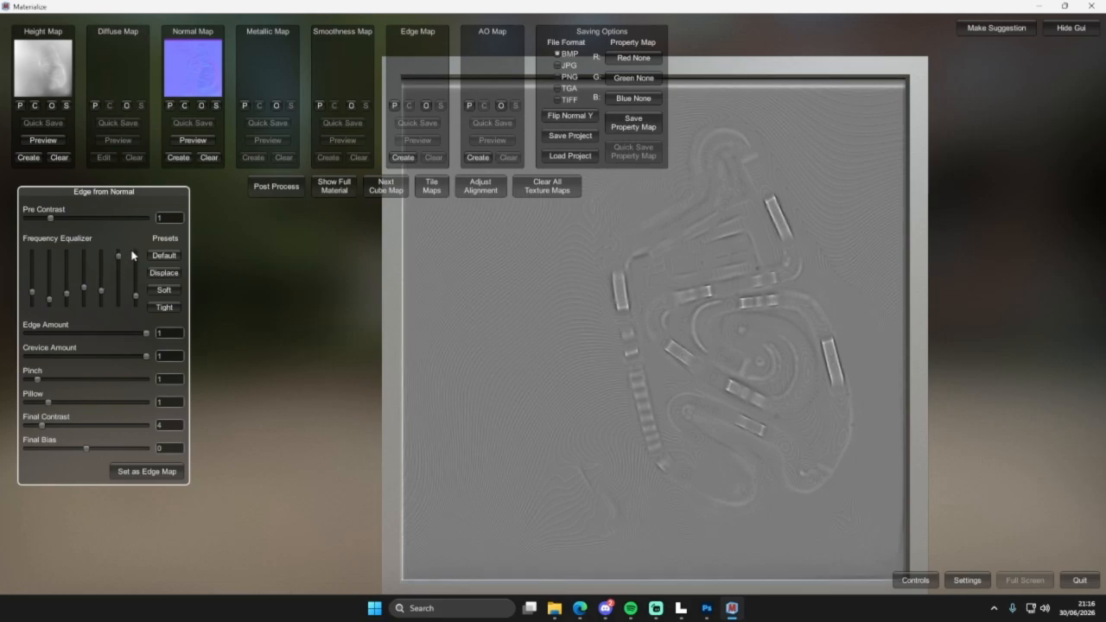
{"action": "left_click", "coordinate": [155, 471]}
Step: Save the edge map in PNG format over CussesGorseEdge.png in the CussesGorse folder
{"action": "left_click", "coordinate": [441, 108]}
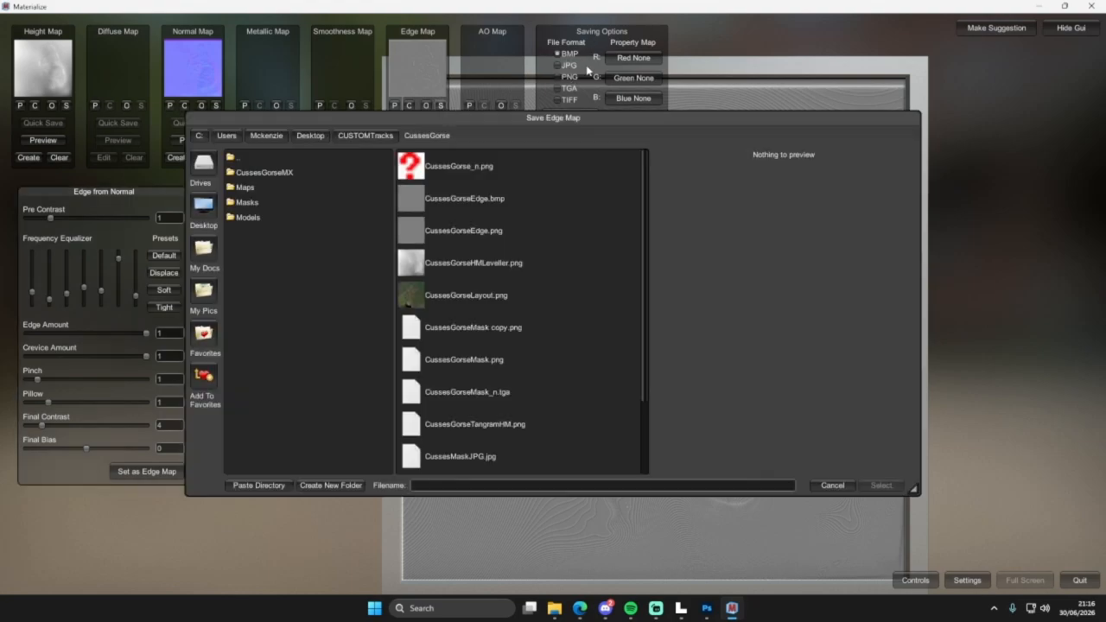
{"action": "left_click", "coordinate": [562, 80]}
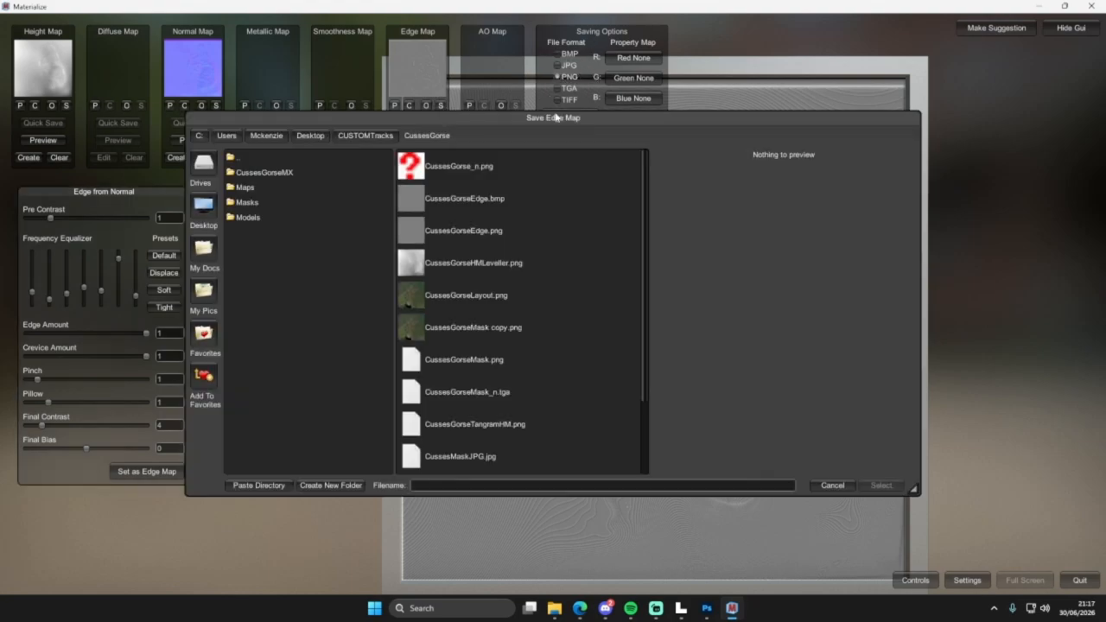
{"action": "left_click", "coordinate": [462, 241]}
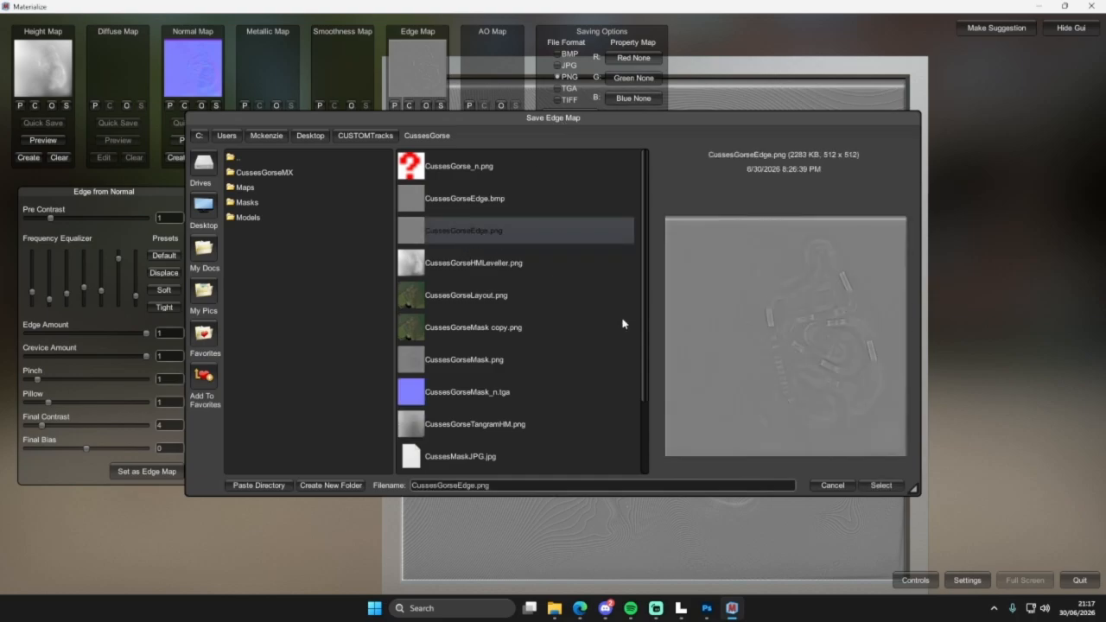
{"action": "left_click", "coordinate": [877, 485]}
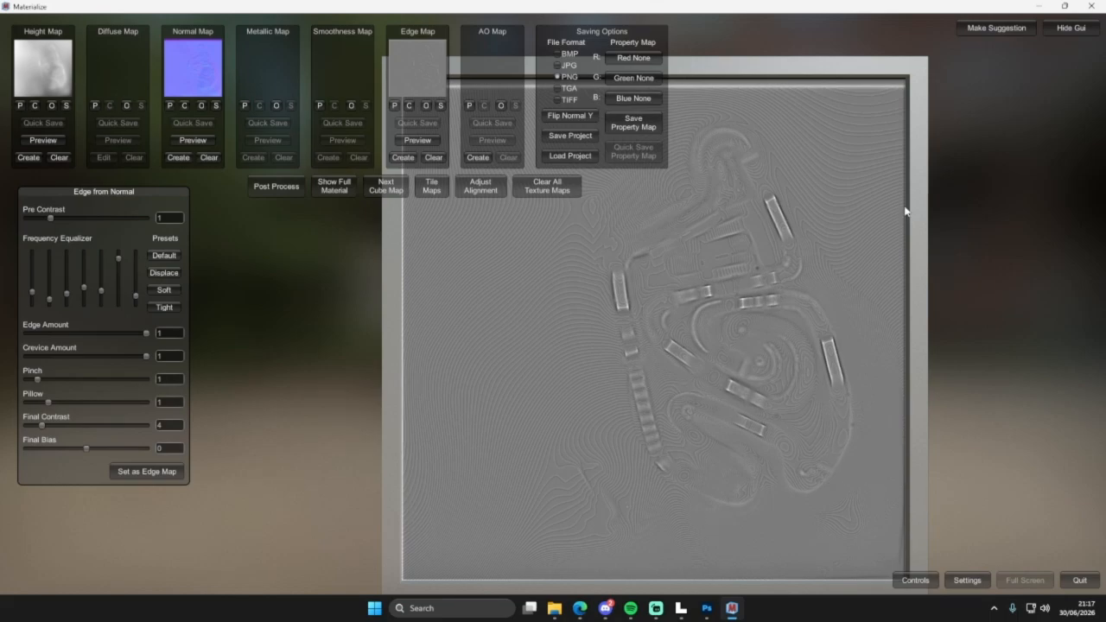
Step: Switch to Photoshop and open the PNG version of CussesGorseEdge from the CussesGorse folder
{"action": "left_click", "coordinate": [1038, 5]}
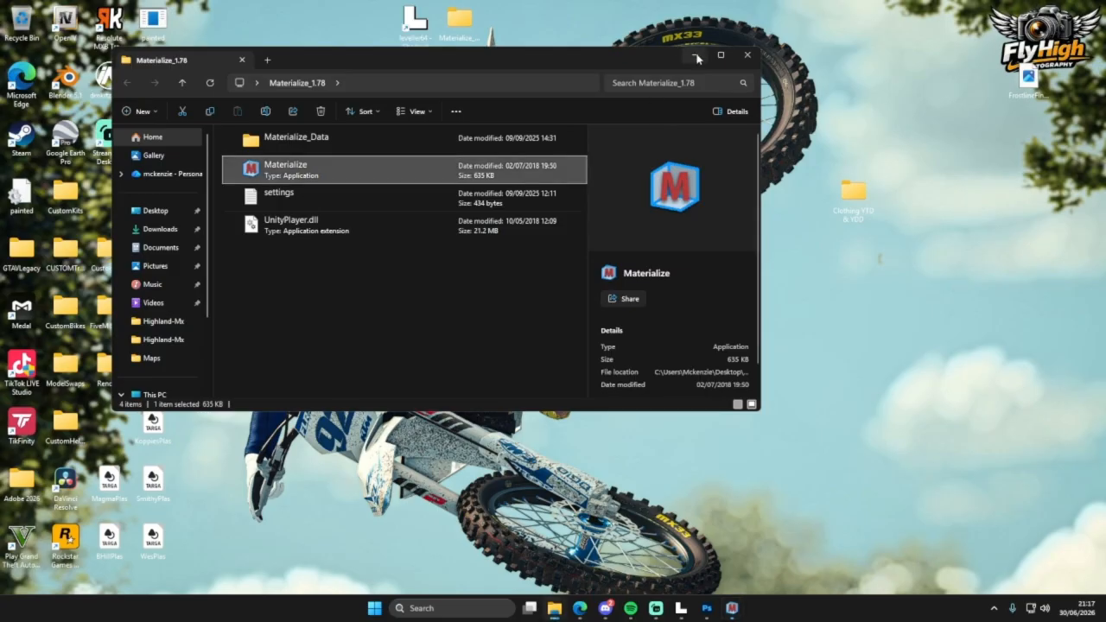
{"action": "left_click", "coordinate": [706, 608]}
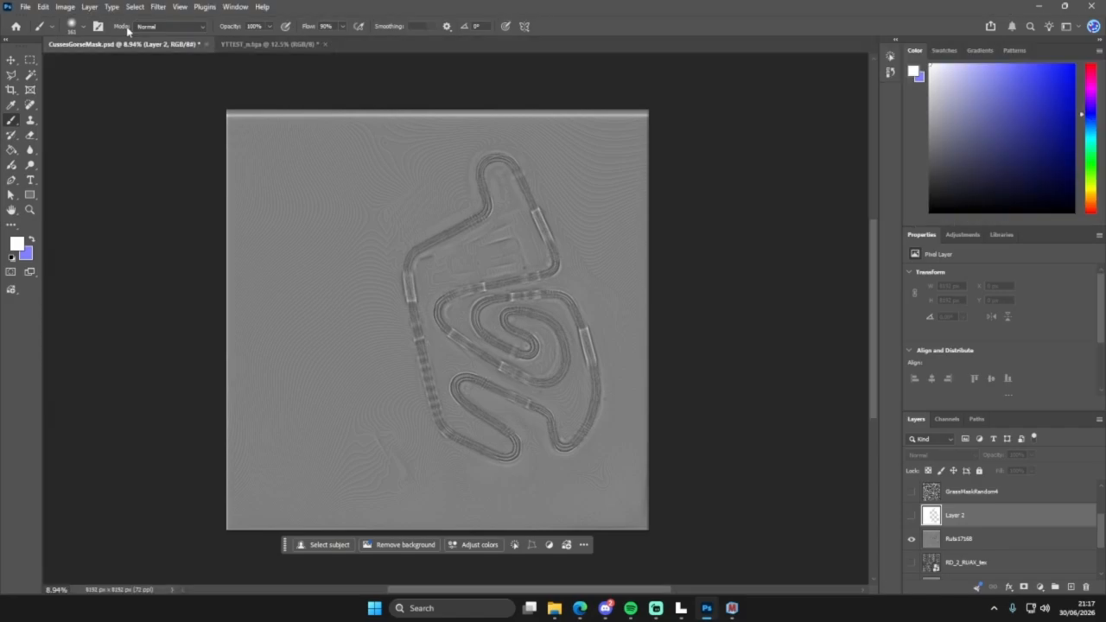
{"action": "left_click", "coordinate": [30, 7]}
{"action": "left_click", "coordinate": [37, 40]}
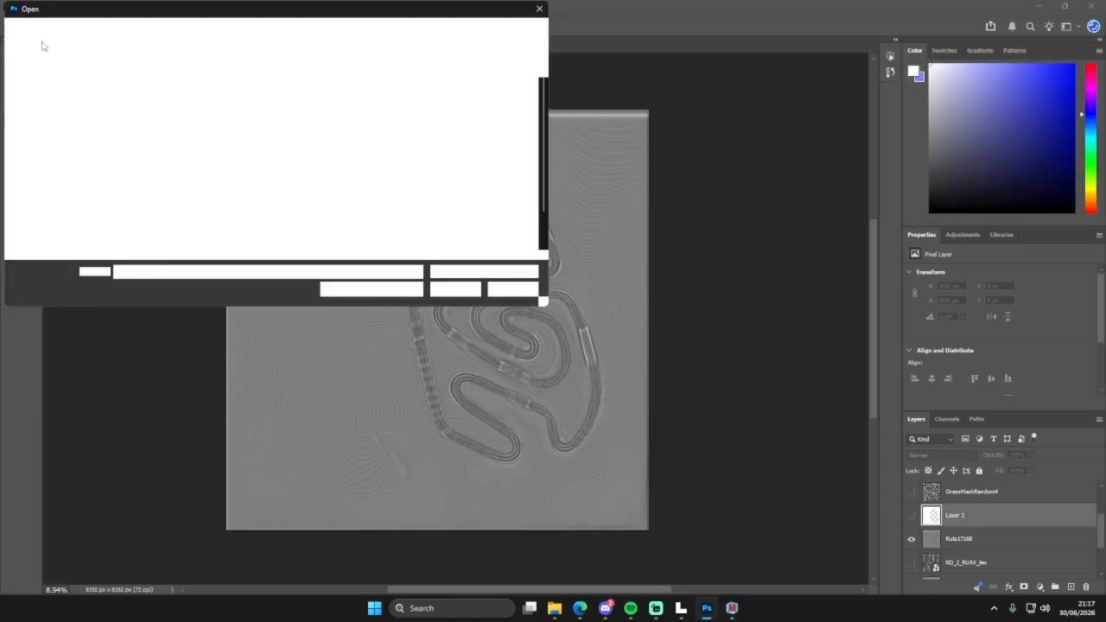
{"action": "left_click", "coordinate": [226, 33]}
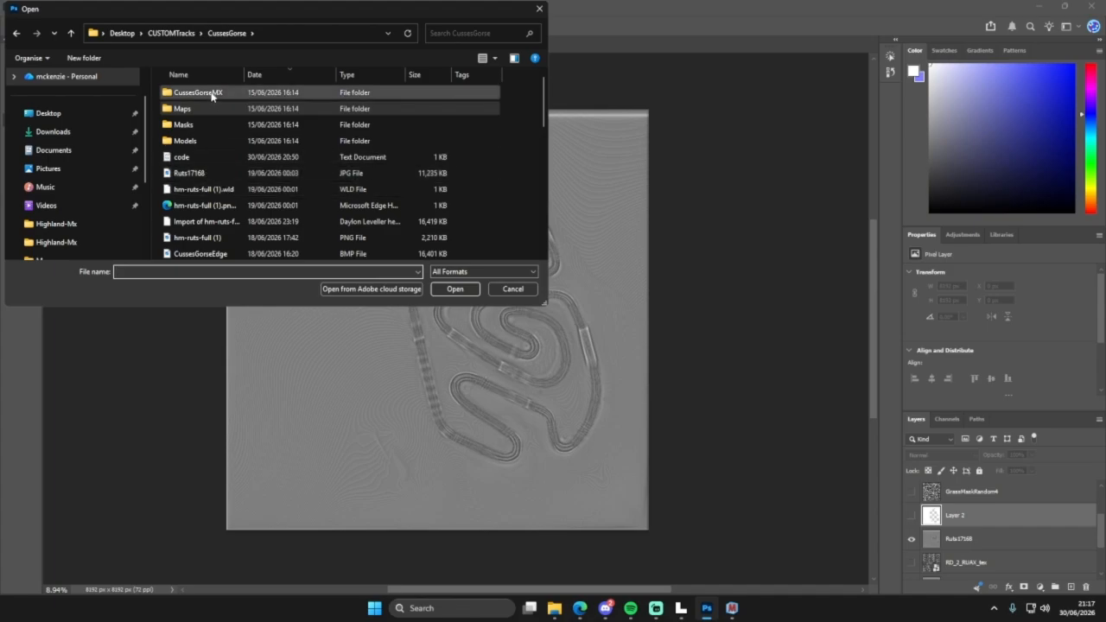
{"action": "scroll", "coordinate": [223, 191], "scroll_direction": "down", "scroll_amount": 1}
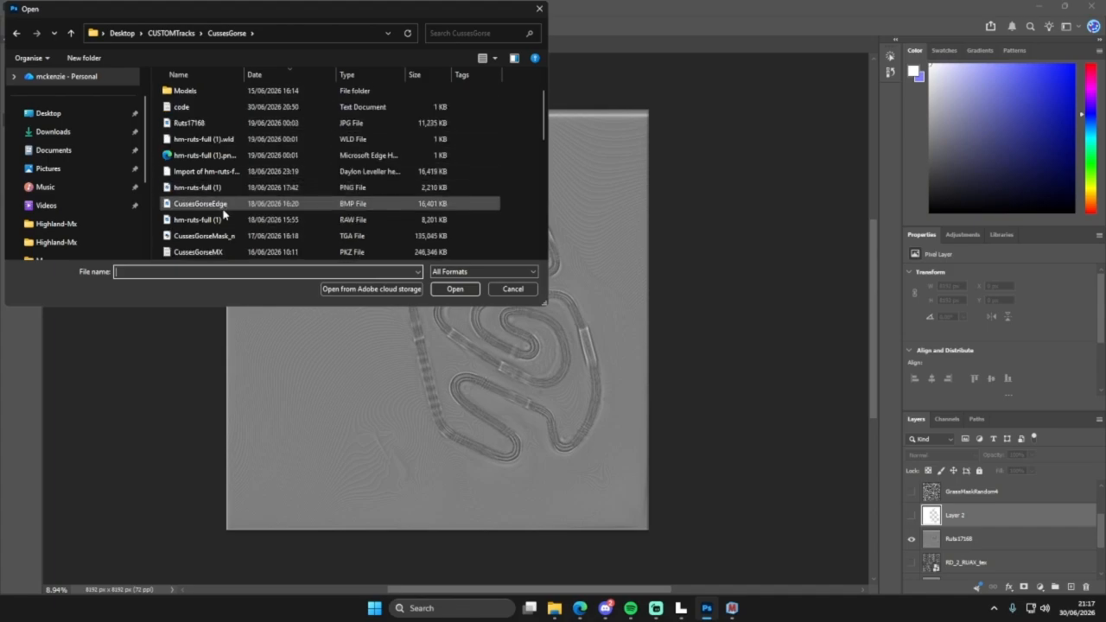
{"action": "left_click", "coordinate": [222, 205]}
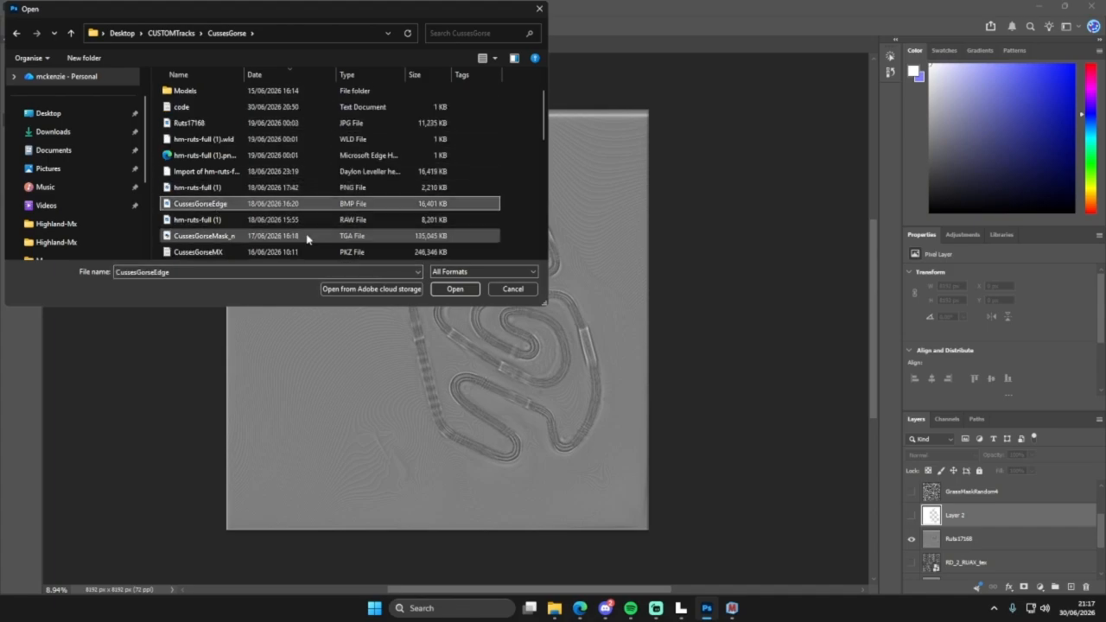
{"action": "scroll", "coordinate": [324, 189], "scroll_direction": "down", "scroll_amount": 1}
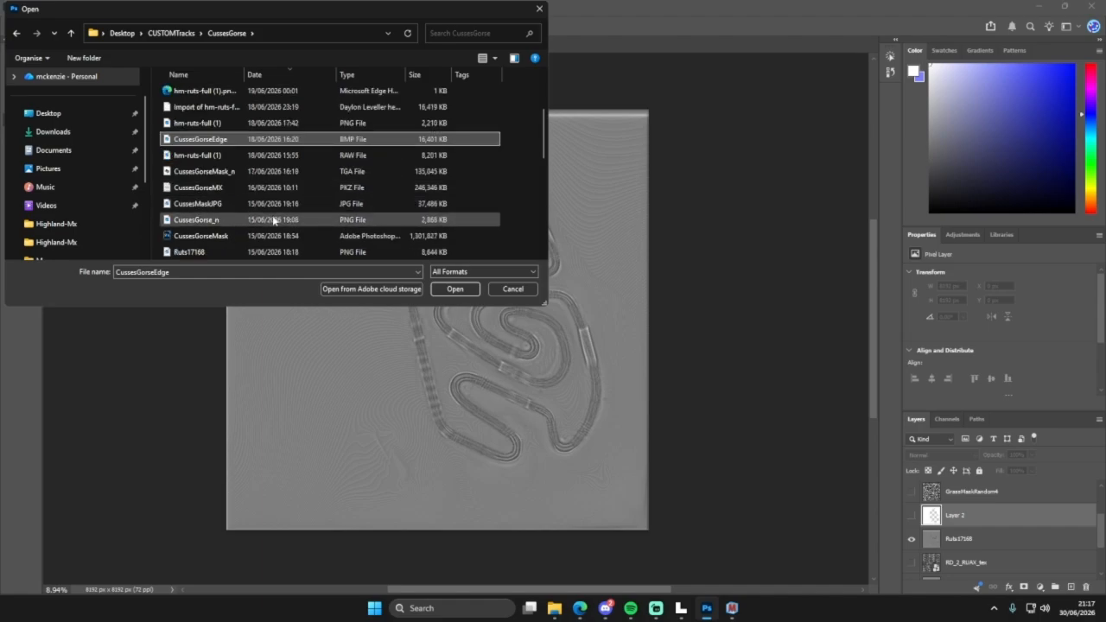
{"action": "scroll", "coordinate": [273, 222], "scroll_direction": "down", "scroll_amount": 2}
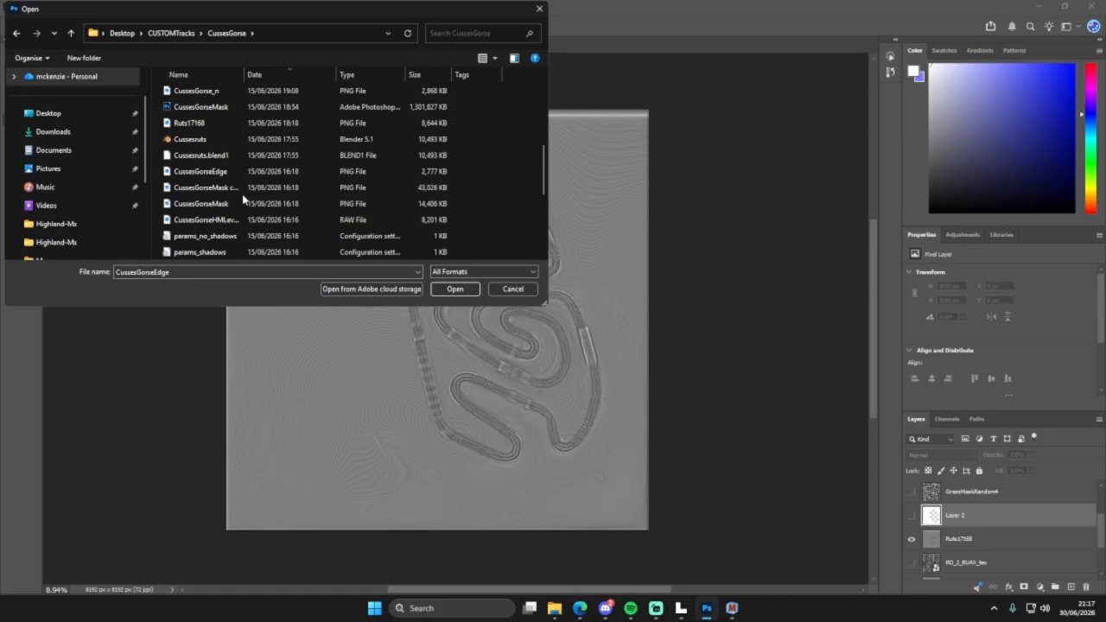
{"action": "scroll", "coordinate": [240, 221], "scroll_direction": "down", "scroll_amount": 2}
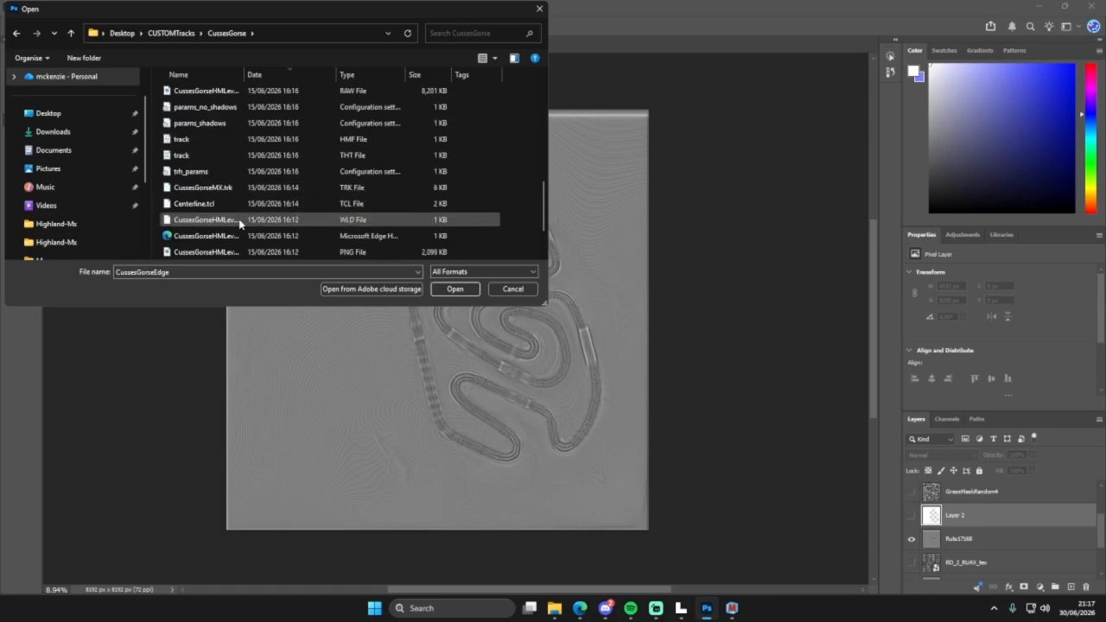
{"action": "scroll", "coordinate": [240, 224], "scroll_direction": "down", "scroll_amount": 1}
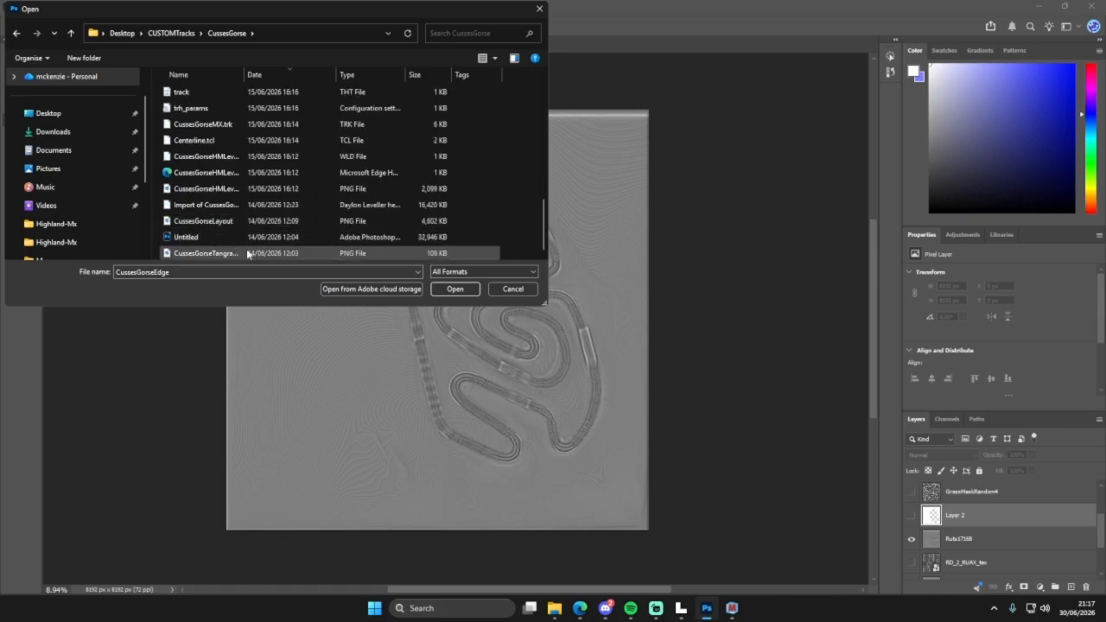
{"action": "scroll", "coordinate": [246, 223], "scroll_direction": "up", "scroll_amount": 3}
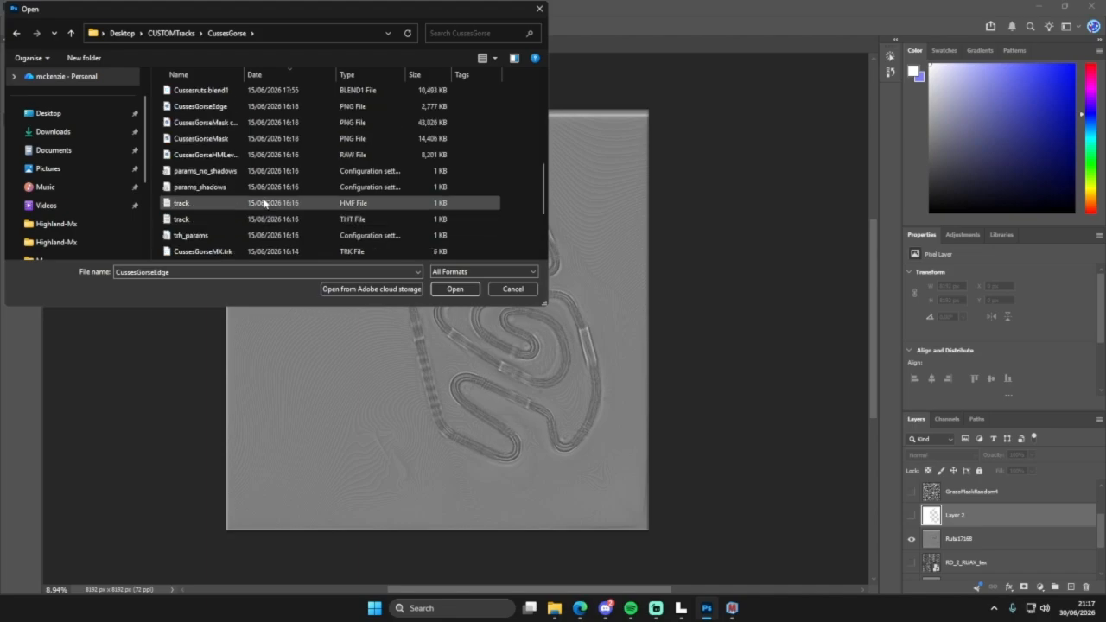
{"action": "left_click", "coordinate": [226, 172]}
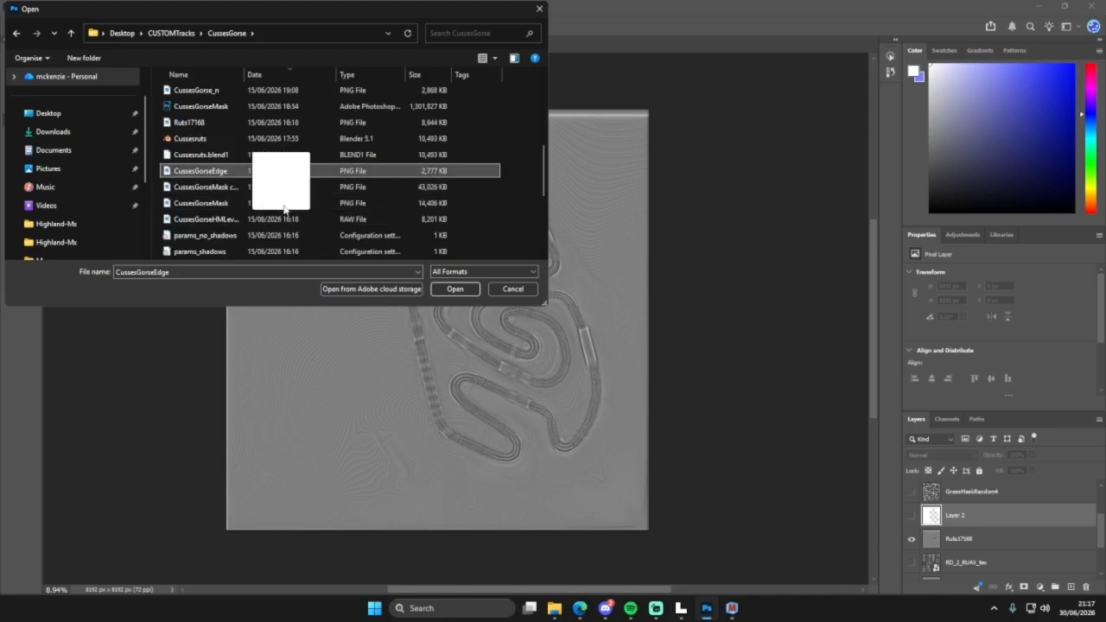
{"action": "left_click_drag", "start_coordinate": [373, 175], "coordinate": [455, 288]}
{"action": "left_click", "coordinate": [455, 288]}
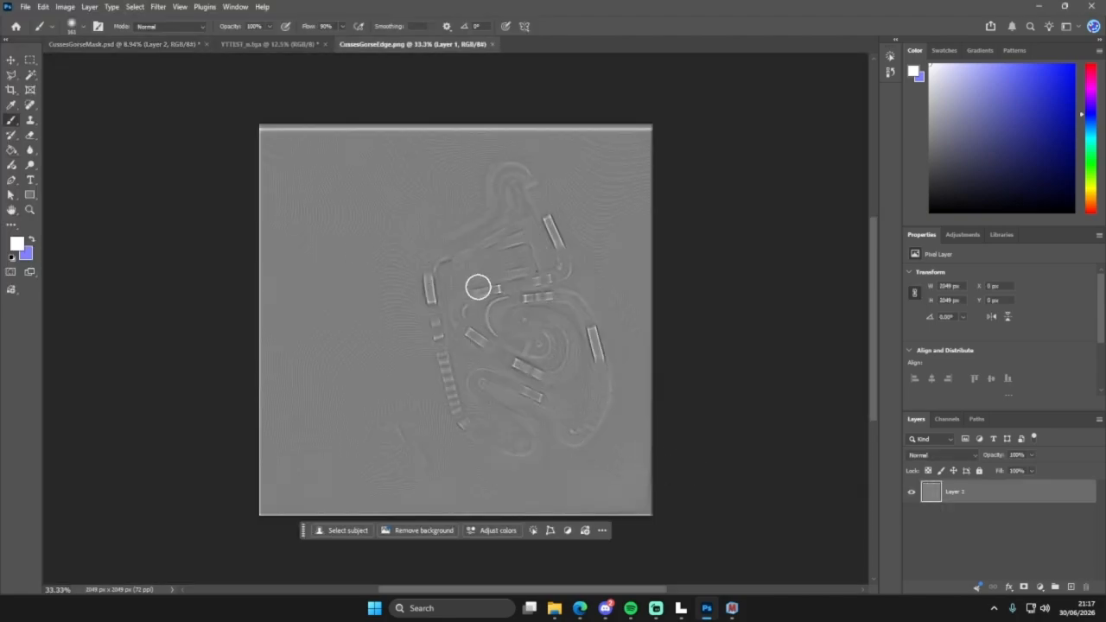
Step: Open the CussesGorseMask document from the recent files
{"action": "scroll", "coordinate": [513, 313], "scroll_direction": "down", "scroll_amount": 1}
{"action": "scroll", "coordinate": [499, 333], "scroll_direction": "right", "scroll_amount": 1}
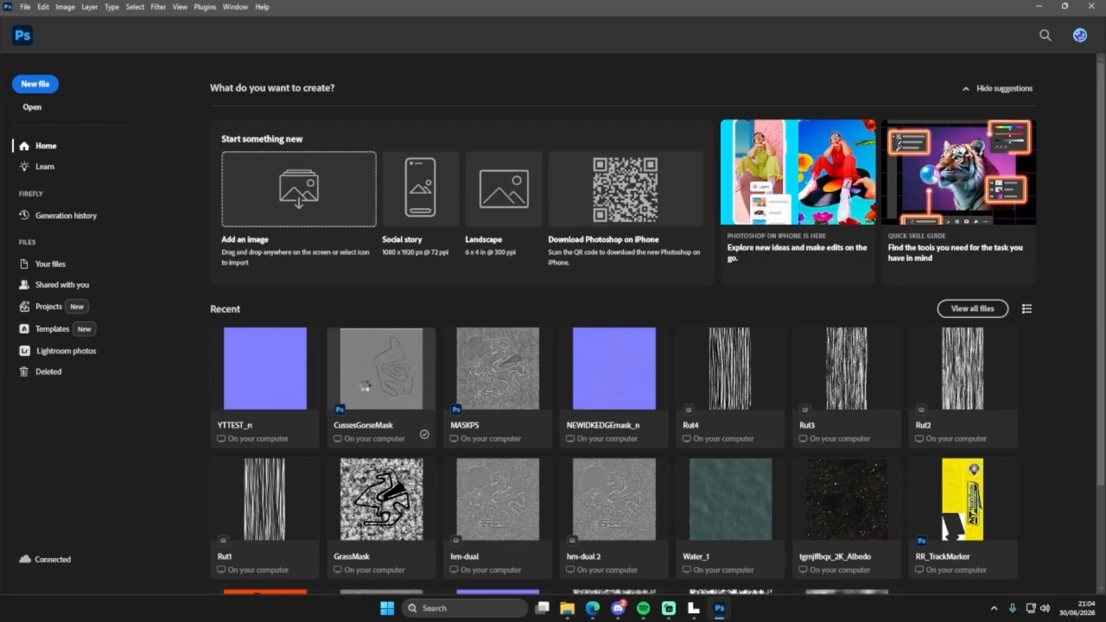
{"action": "left_click", "coordinate": [364, 386]}
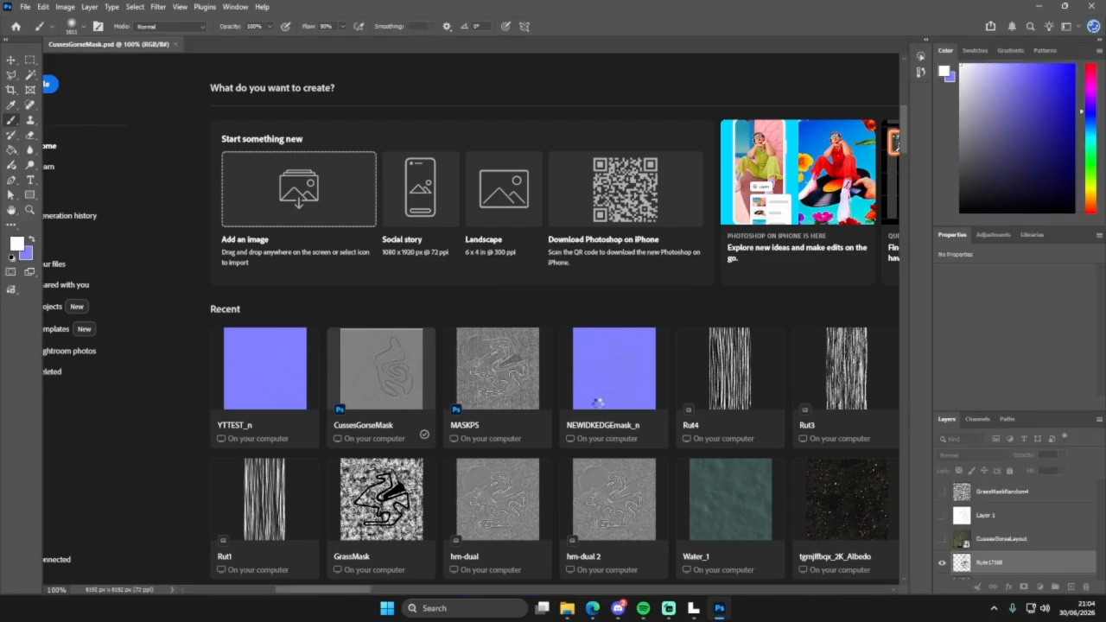
Step: Merge the Ruts17168 layer with the CussesGorseEdge layer
{"action": "scroll", "coordinate": [541, 395], "scroll_direction": "up", "scroll_amount": 3}
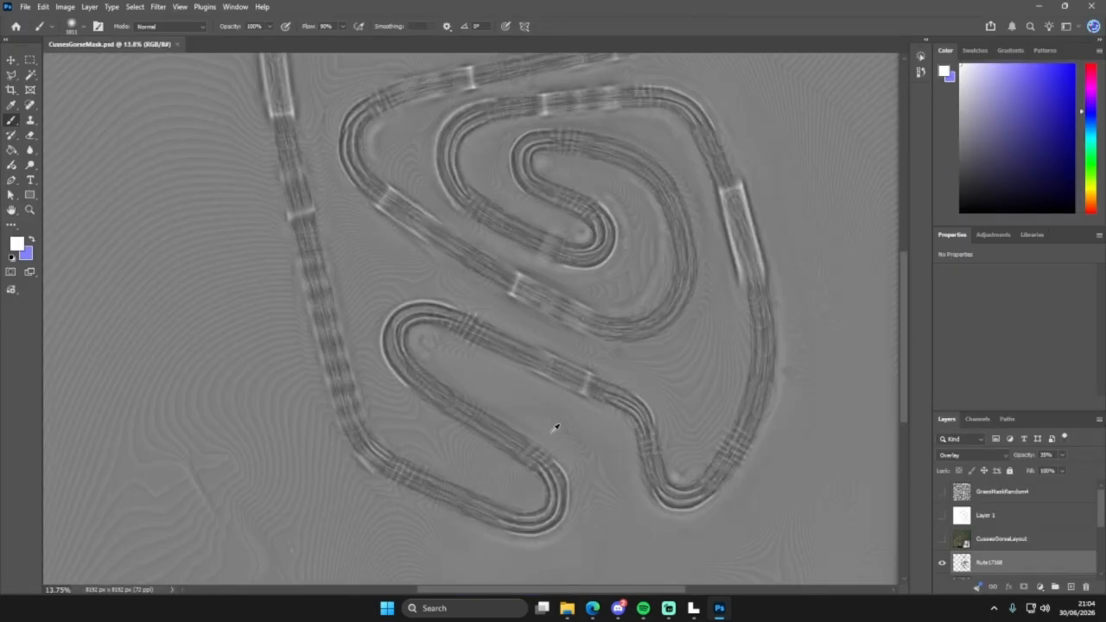
{"action": "scroll", "coordinate": [570, 432], "scroll_direction": "up", "scroll_amount": 5}
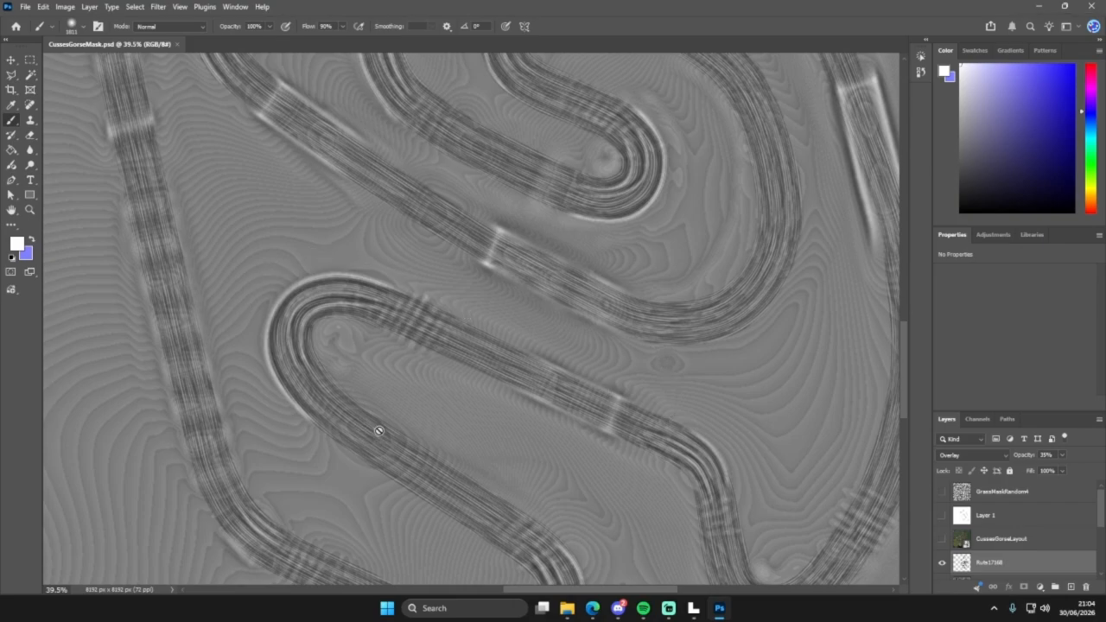
{"action": "scroll", "coordinate": [562, 509], "scroll_direction": "down", "scroll_amount": 3}
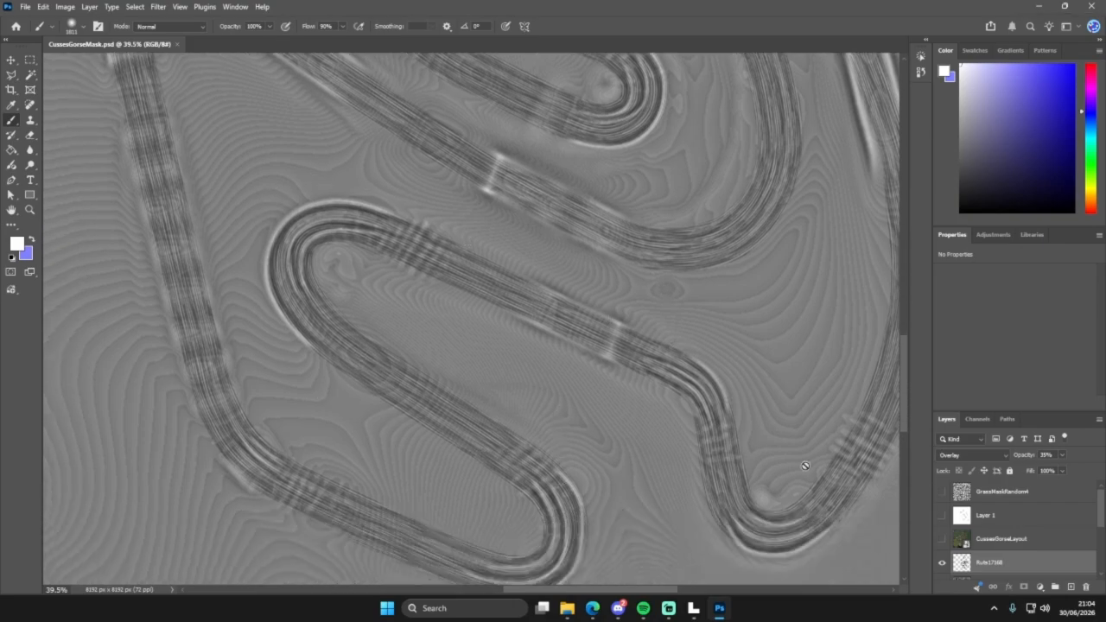
{"action": "scroll", "coordinate": [760, 436], "scroll_direction": "down", "scroll_amount": 5}
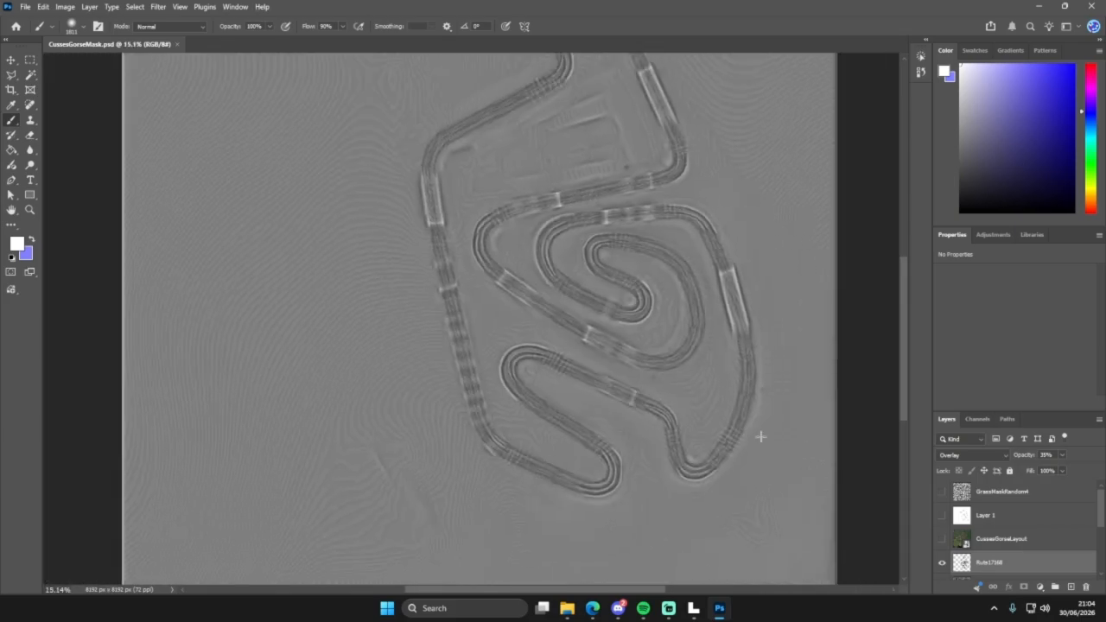
{"action": "scroll", "coordinate": [760, 436], "scroll_direction": "down", "scroll_amount": 2}
{"action": "scroll", "coordinate": [977, 515], "scroll_direction": "down", "scroll_amount": 3}
{"action": "scroll", "coordinate": [995, 518], "scroll_direction": "up", "scroll_amount": 2}
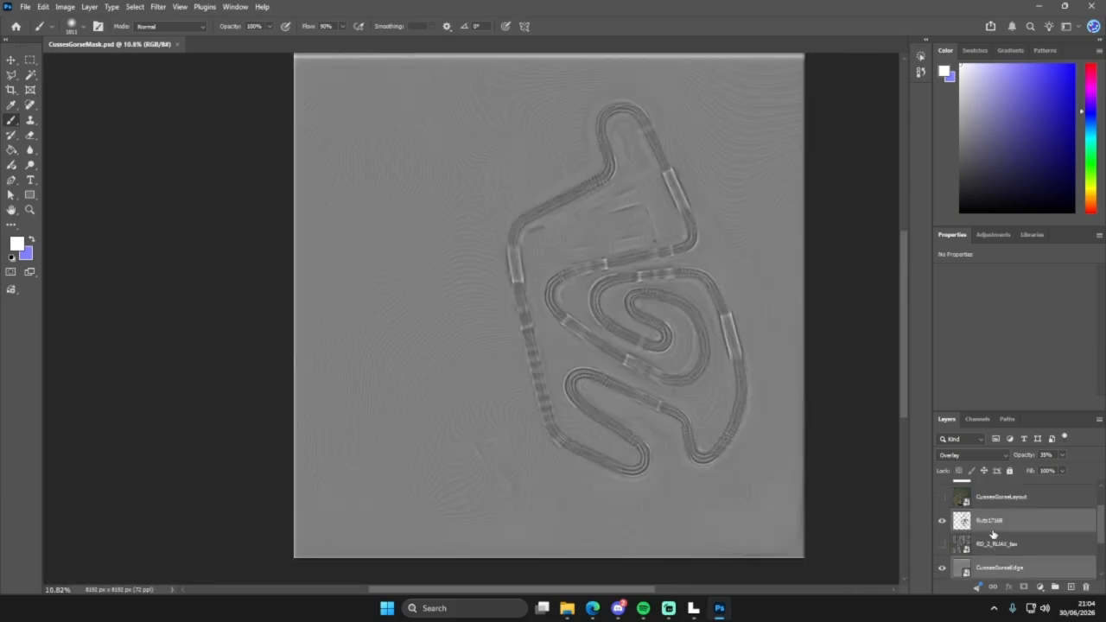
{"action": "right_click", "coordinate": [993, 536]}
{"action": "left_click", "coordinate": [1006, 337]}
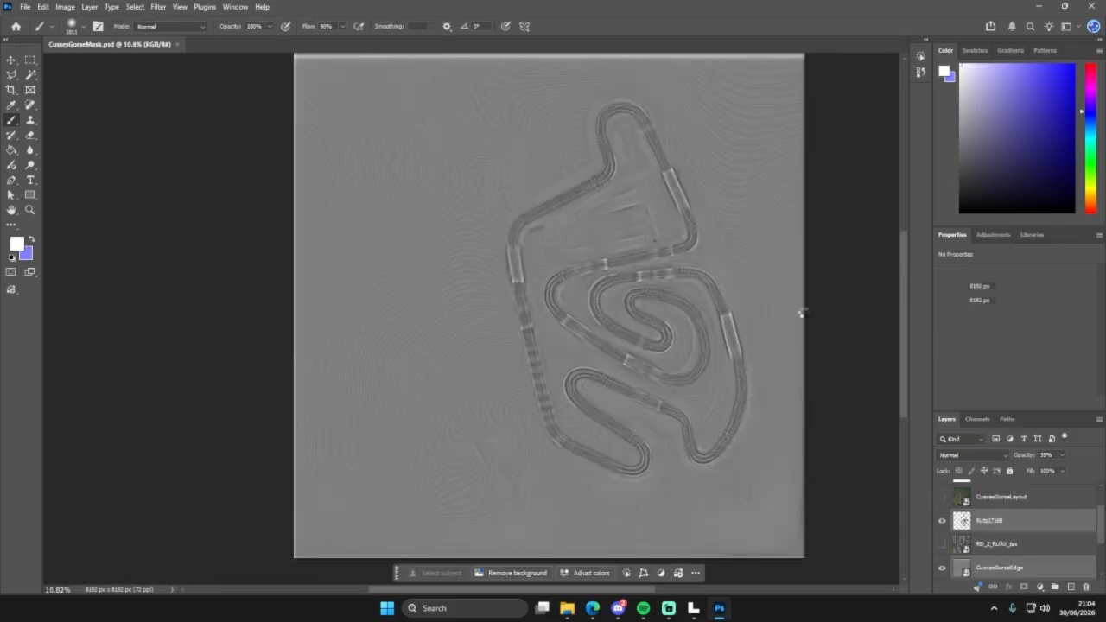
Step: Export the merged Ruts17168 layer as a JPG at quality 7, saving it as Ruts17168 in the Highland-Mx folder
{"action": "right_click", "coordinate": [1000, 521]}
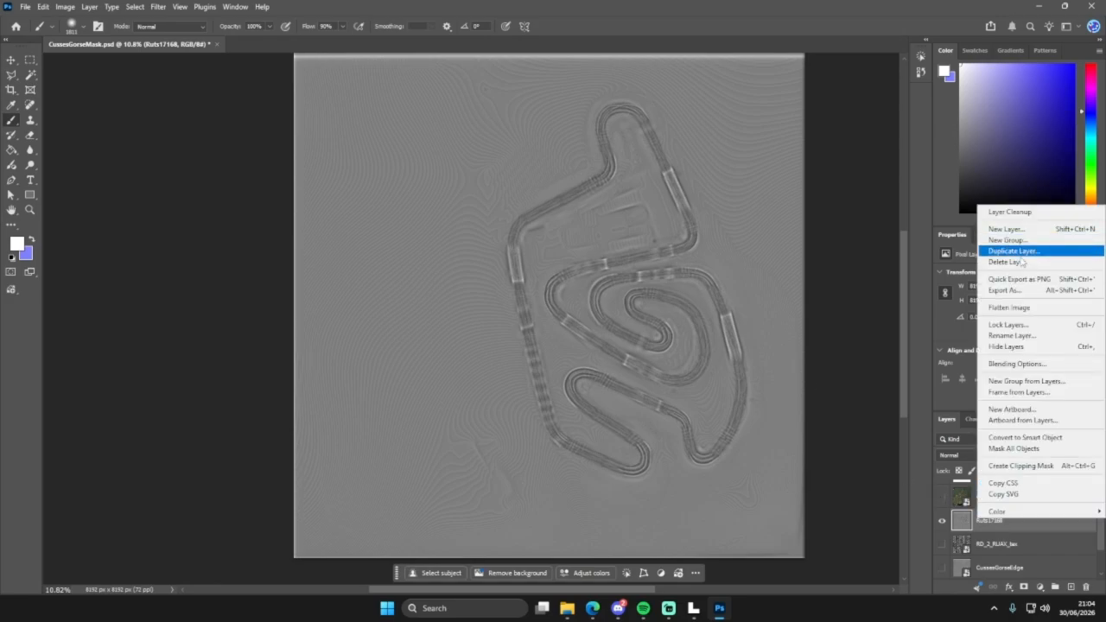
{"action": "left_click", "coordinate": [1023, 292]}
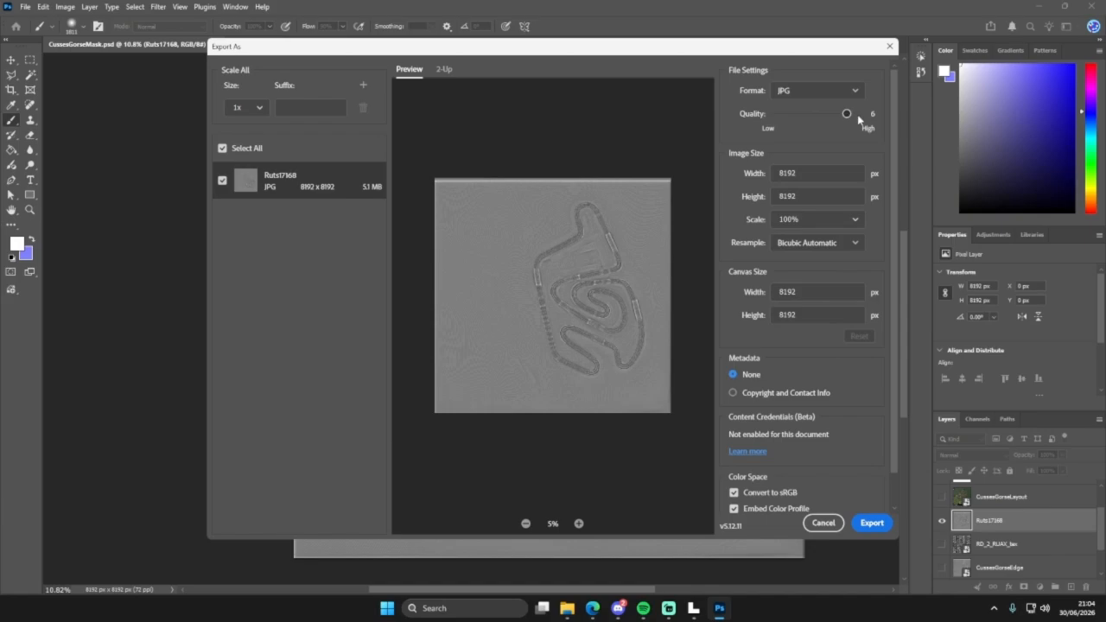
{"action": "left_click_drag", "start_coordinate": [858, 118], "coordinate": [884, 114]}
{"action": "left_click", "coordinate": [871, 522]}
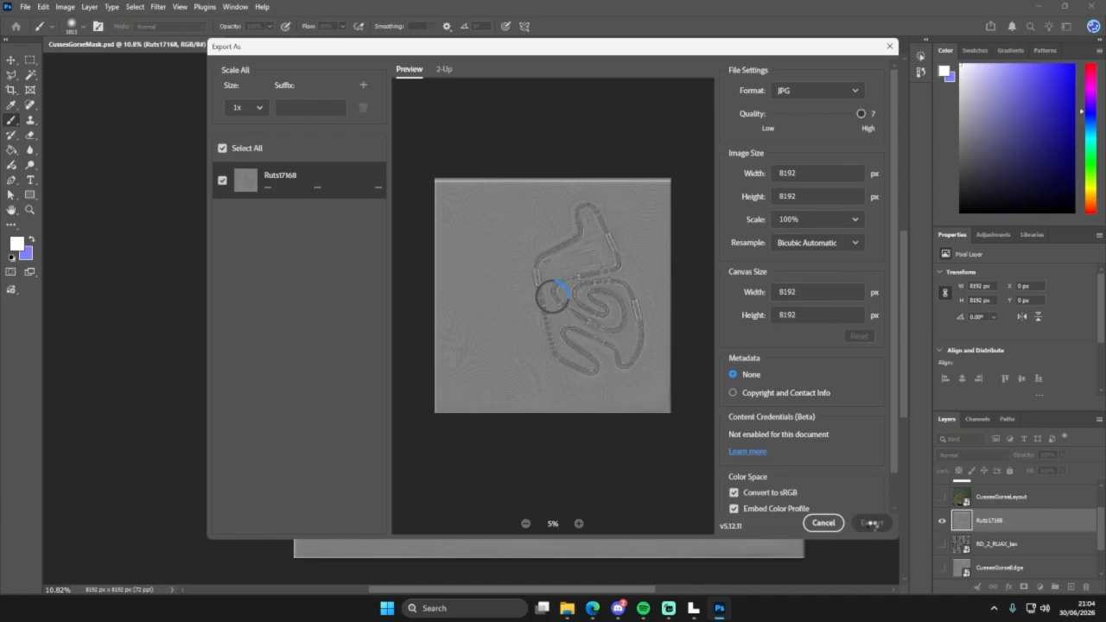
{"action": "left_click", "coordinate": [871, 523]}
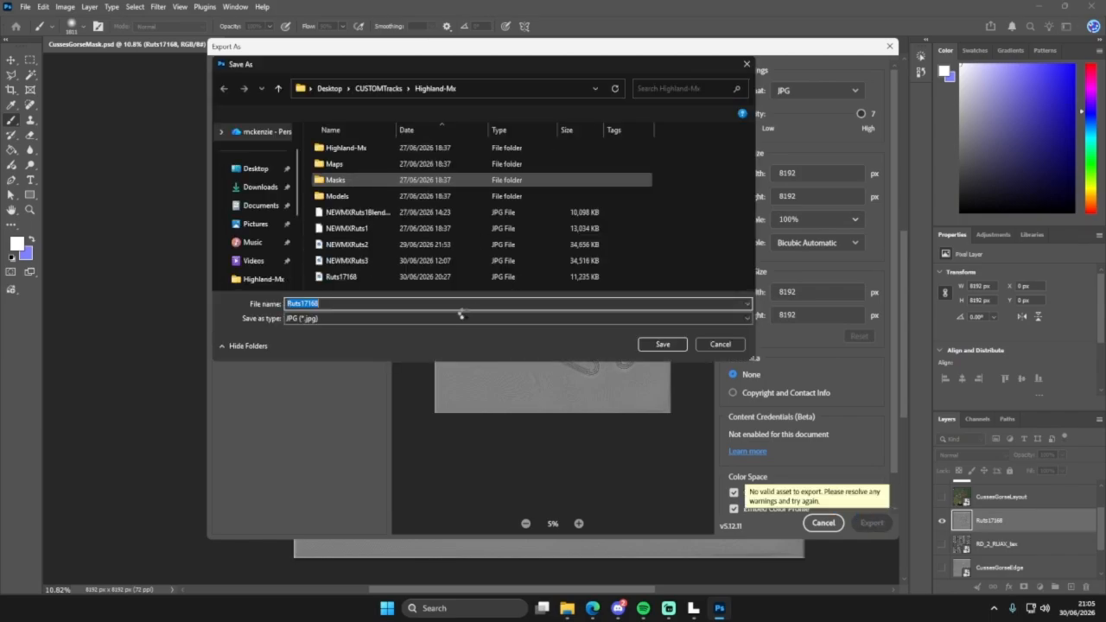
{"action": "left_click", "coordinate": [663, 344]}
{"action": "left_click", "coordinate": [579, 304]}
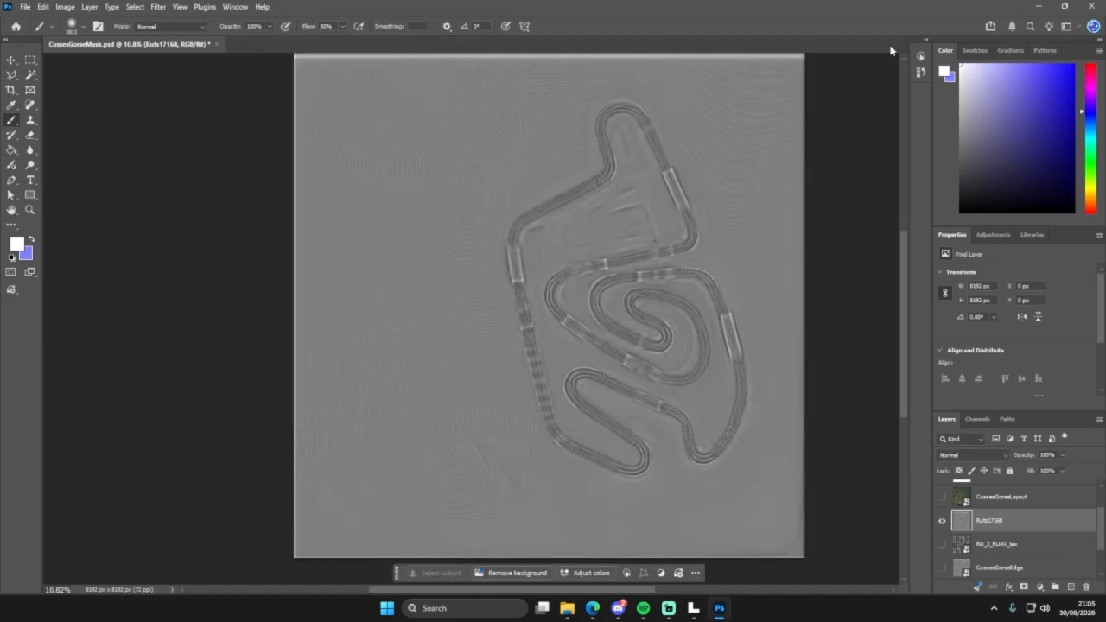
{"action": "left_click", "coordinate": [889, 47]}
{"action": "left_click", "coordinate": [1037, 7]}
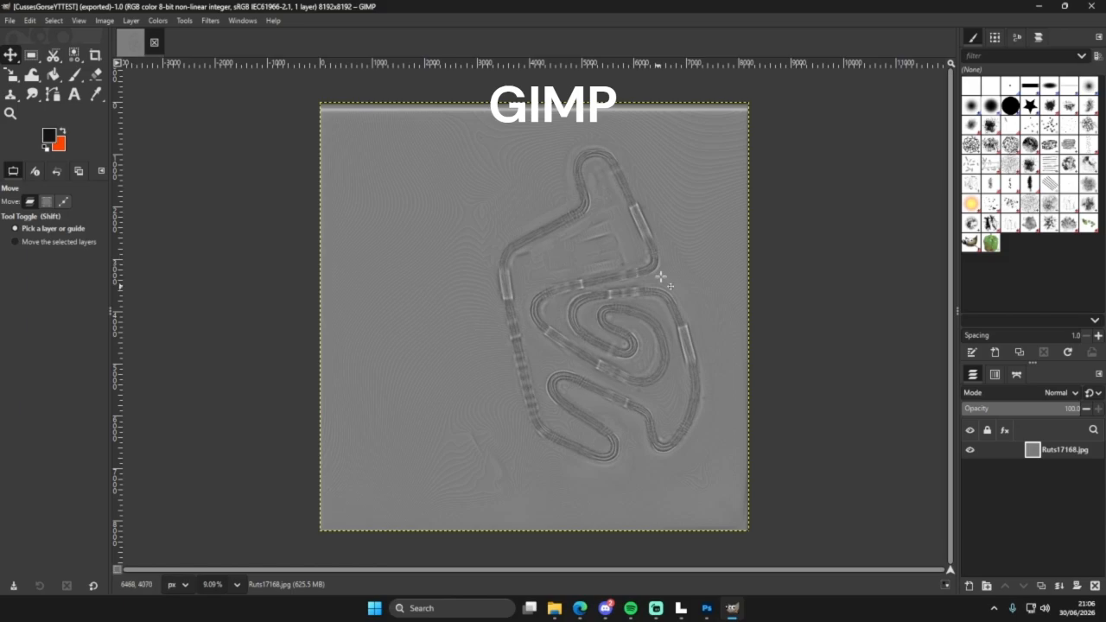
Step: In GIMP, apply Color to Alpha to the Ruts17168.jpg layer with black (000000) as the colour
{"action": "left_click", "coordinate": [156, 20]}
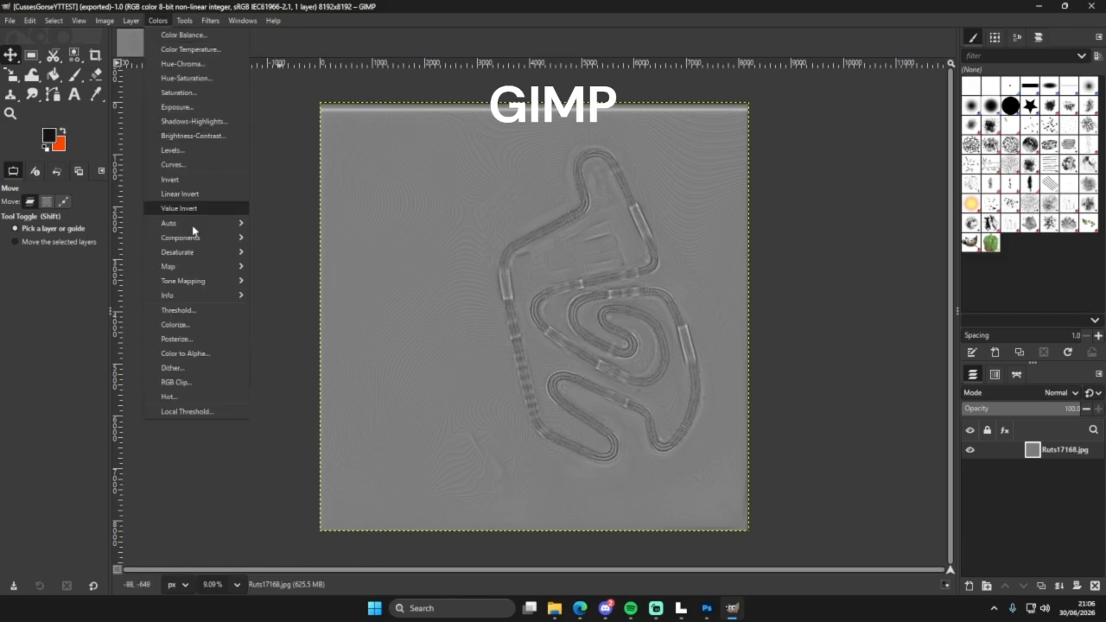
{"action": "left_click", "coordinate": [196, 353]}
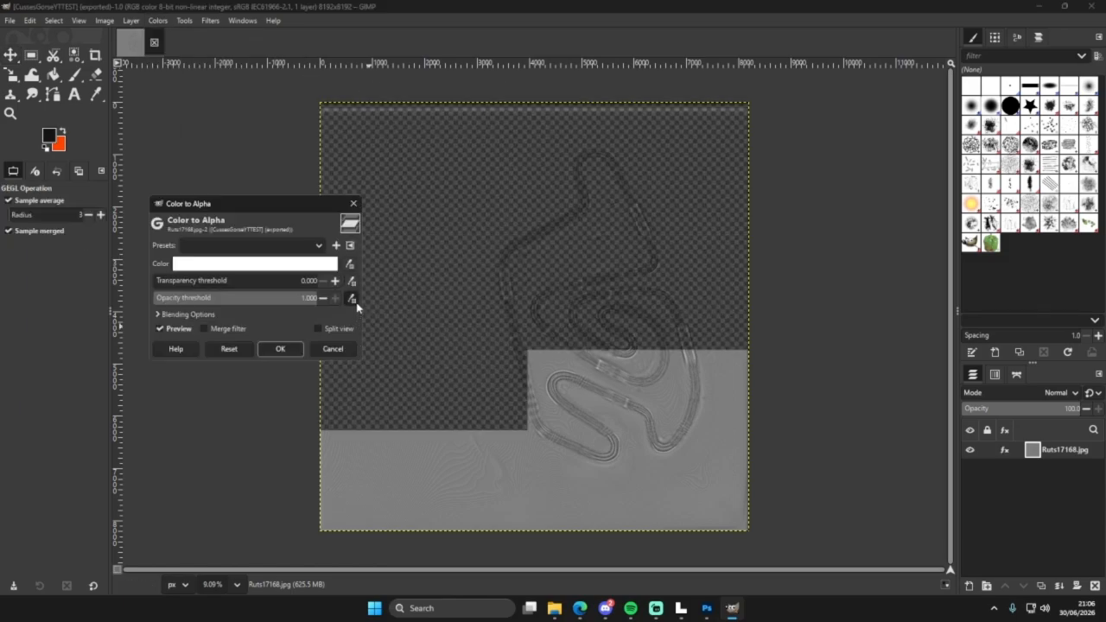
{"action": "left_click", "coordinate": [248, 266]}
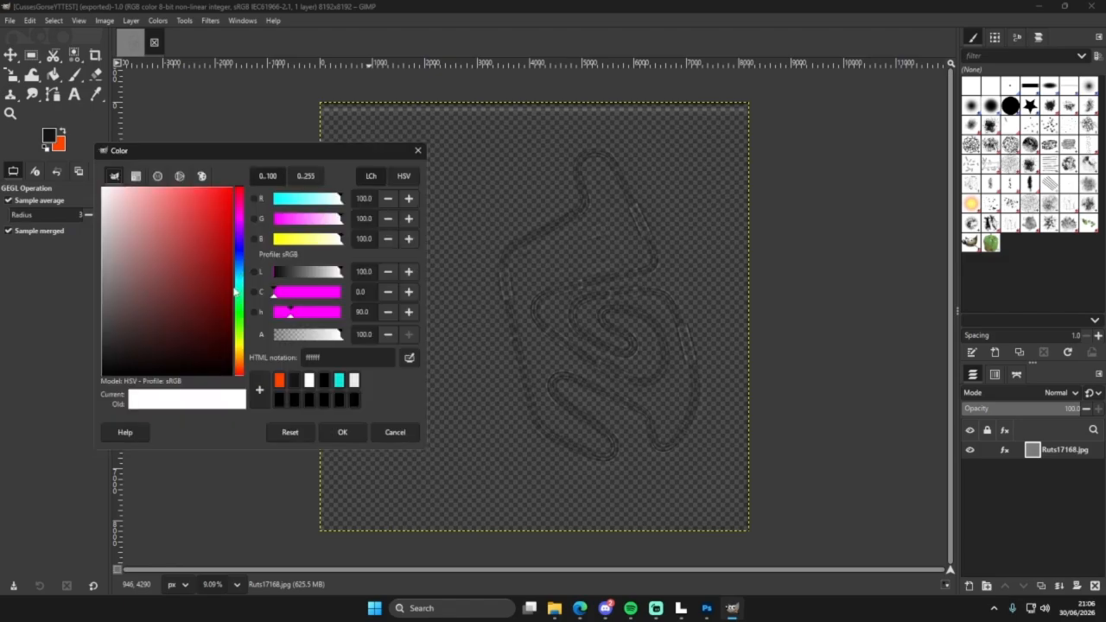
{"action": "left_click_drag", "start_coordinate": [147, 323], "coordinate": [52, 455]}
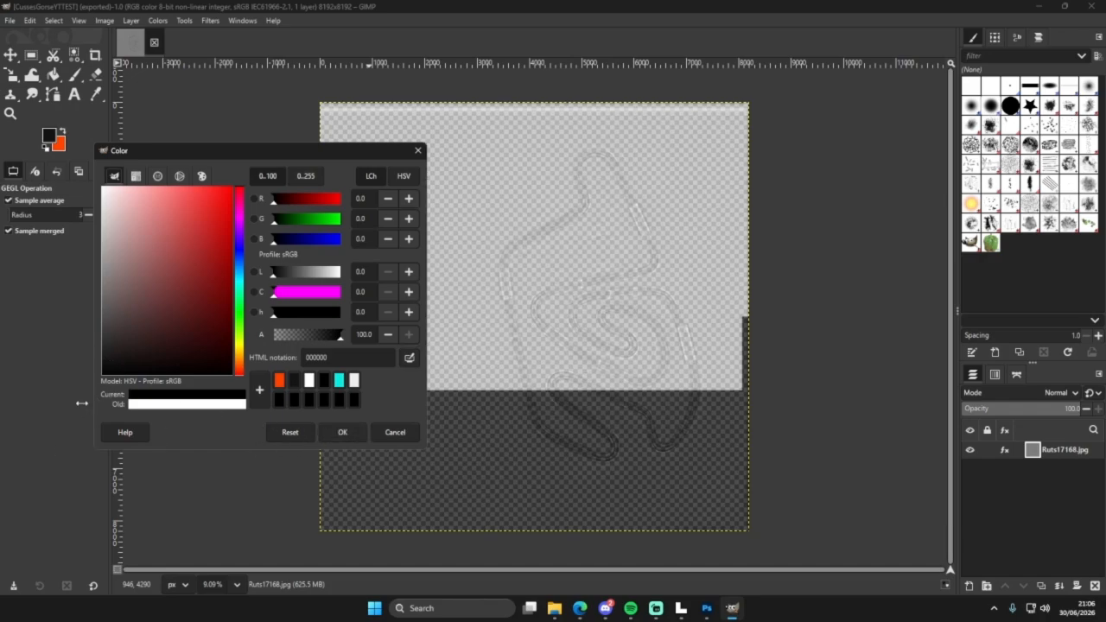
{"action": "left_click", "coordinate": [342, 433]}
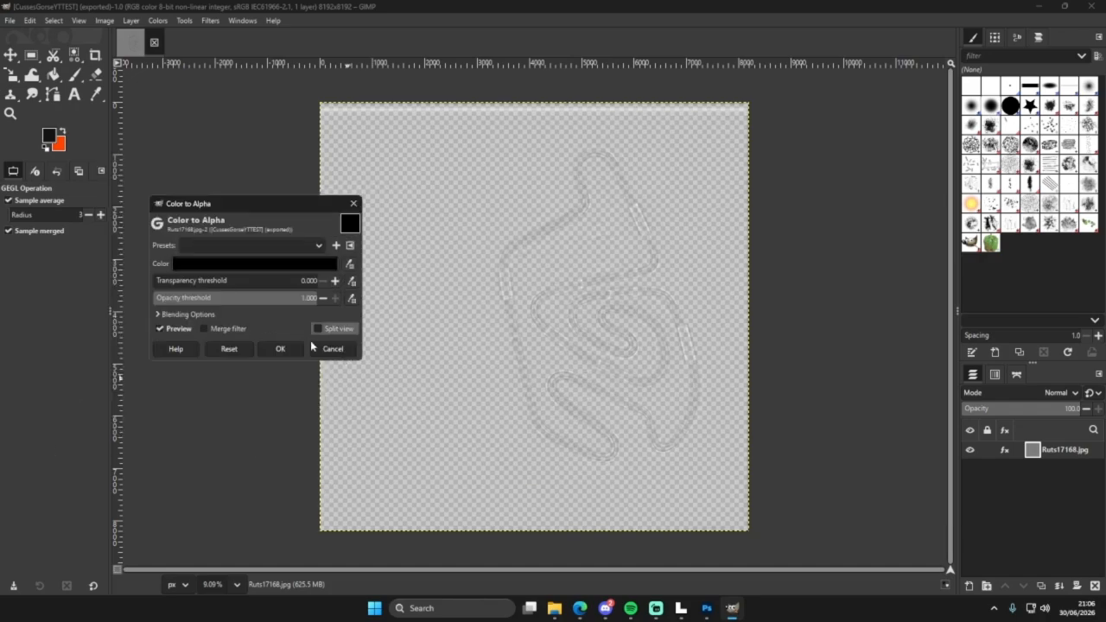
{"action": "left_click", "coordinate": [279, 349]}
Step: Scale the image to 4096 × 4096 pixels with cubic interpolation
{"action": "left_click", "coordinate": [103, 21]}
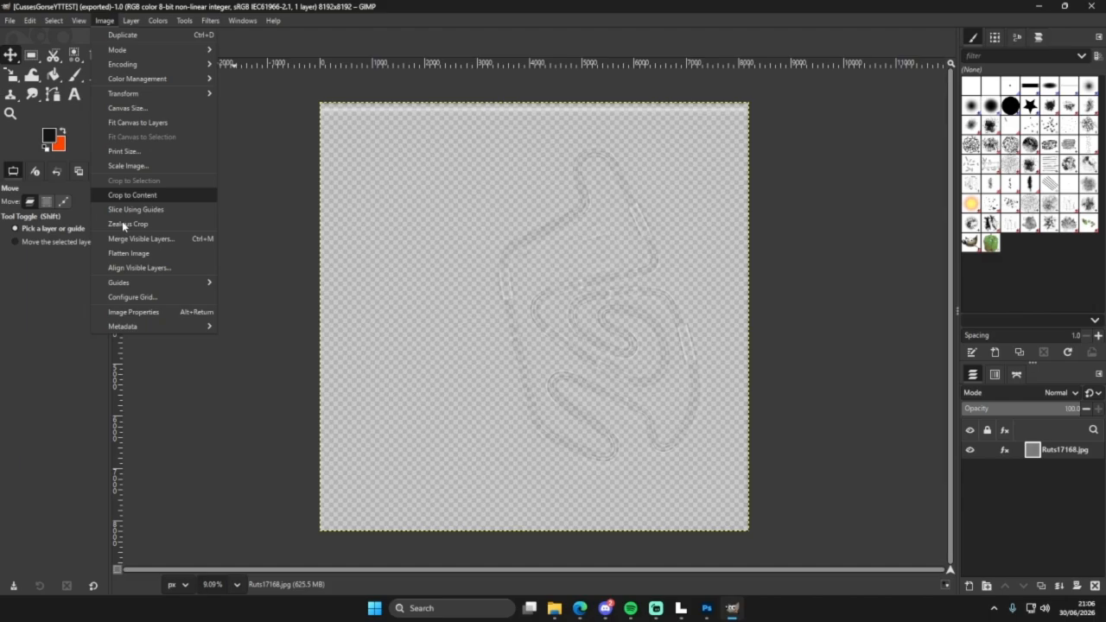
{"action": "left_click", "coordinate": [139, 167]}
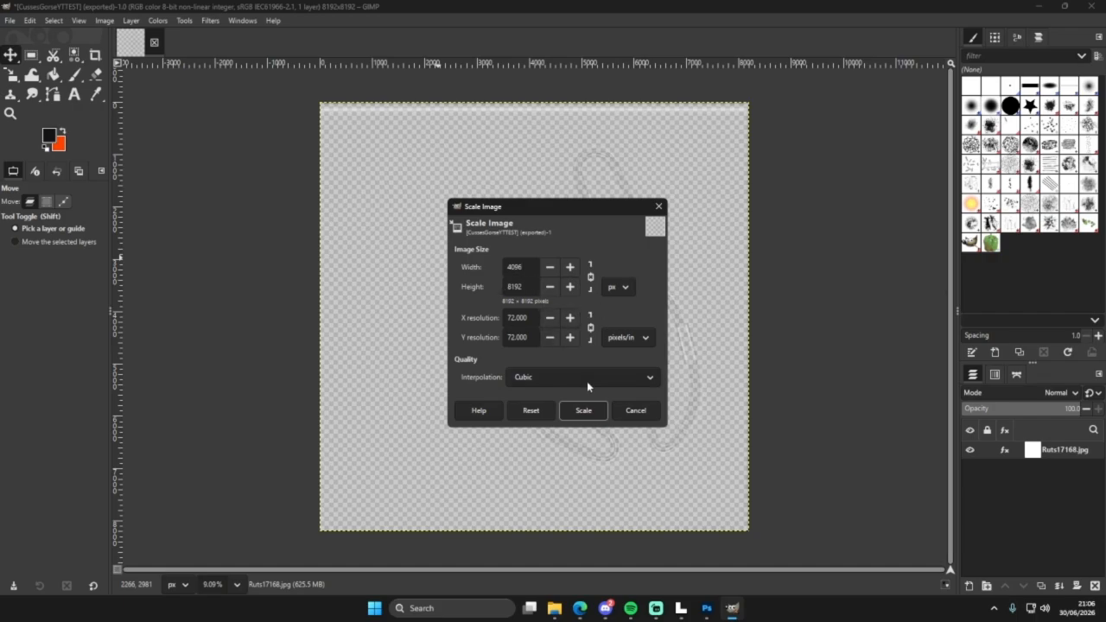
{"action": "left_click", "coordinate": [584, 407]}
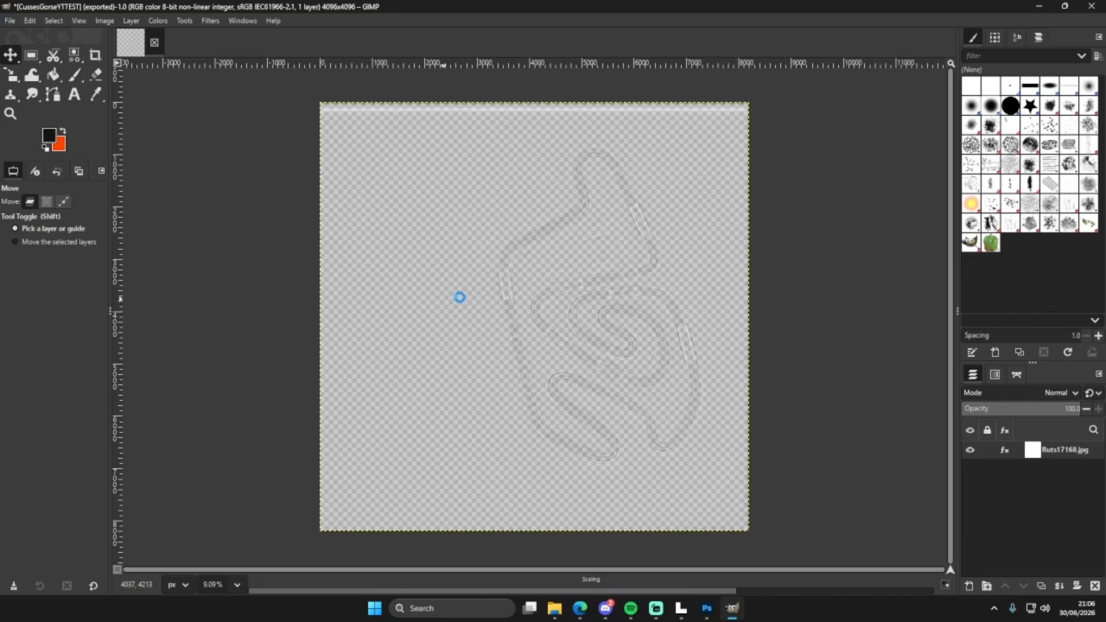
Step: Export the image over CussesGorseYTTEST.dds in the Masks folder, using BC3 / DXT5 compression and no mipmaps
{"action": "left_click", "coordinate": [10, 20]}
{"action": "left_click", "coordinate": [47, 209]}
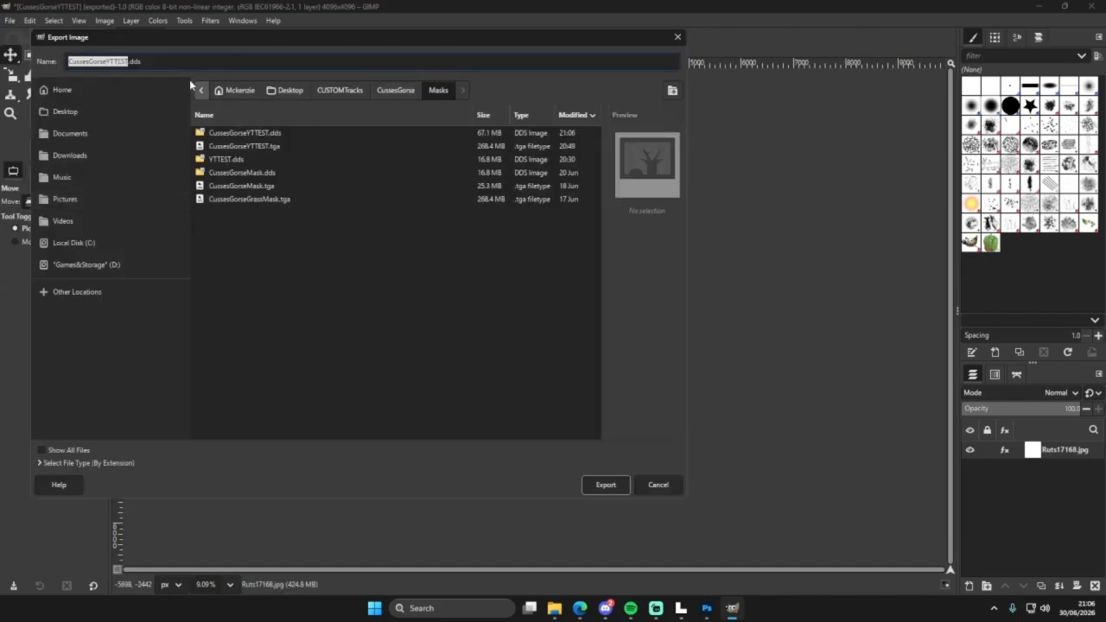
{"action": "left_click", "coordinate": [598, 487]}
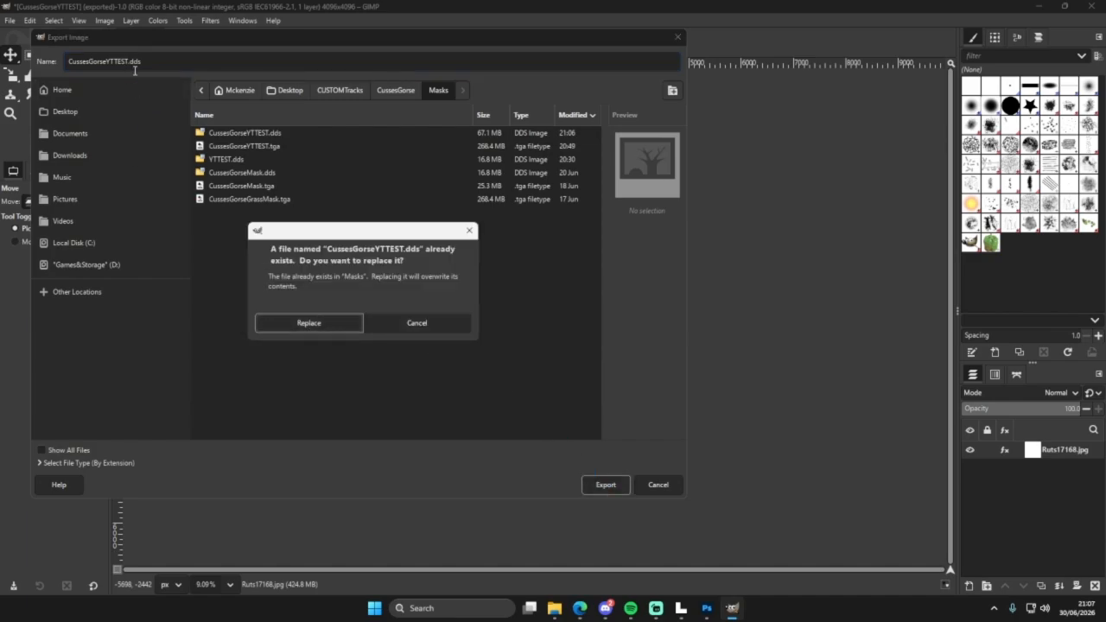
{"action": "left_click", "coordinate": [314, 319]}
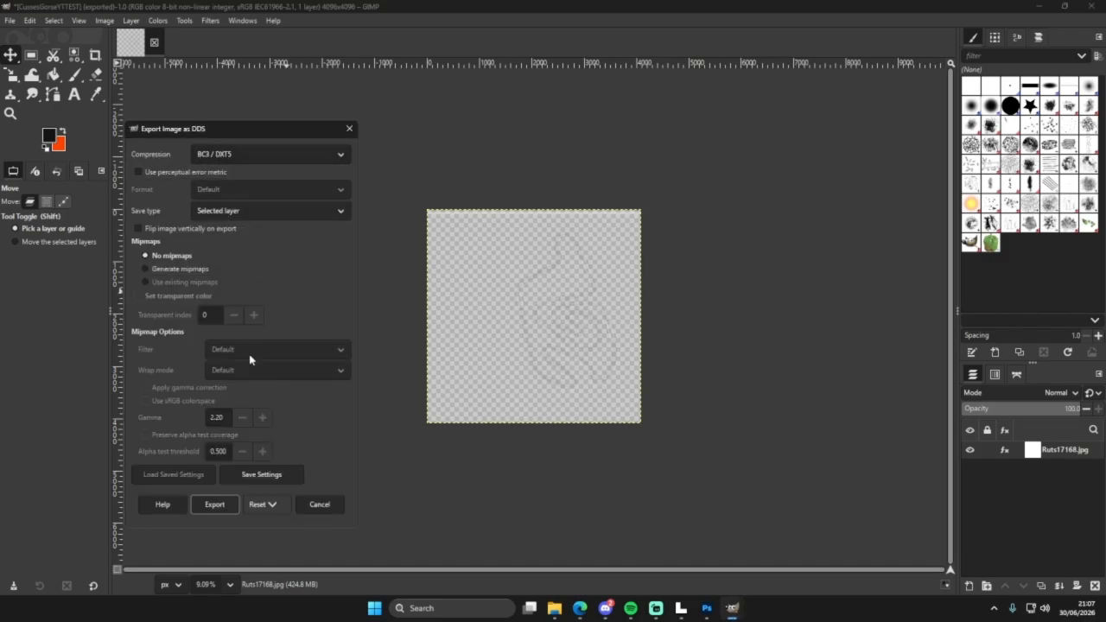
{"action": "left_click", "coordinate": [215, 504]}
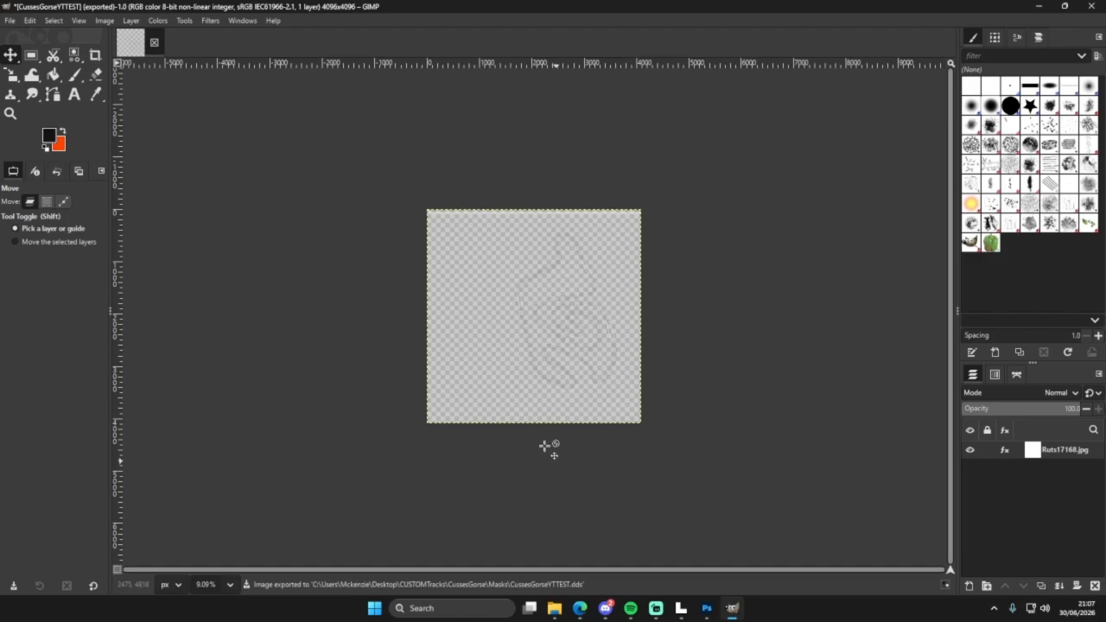
Step: Undo the scaling and Color to Alpha, and start a Normal Map filter with Flip Y enabled
{"action": "key", "text": "ctrl+z"}
{"action": "key", "text": "ctrl+z"}
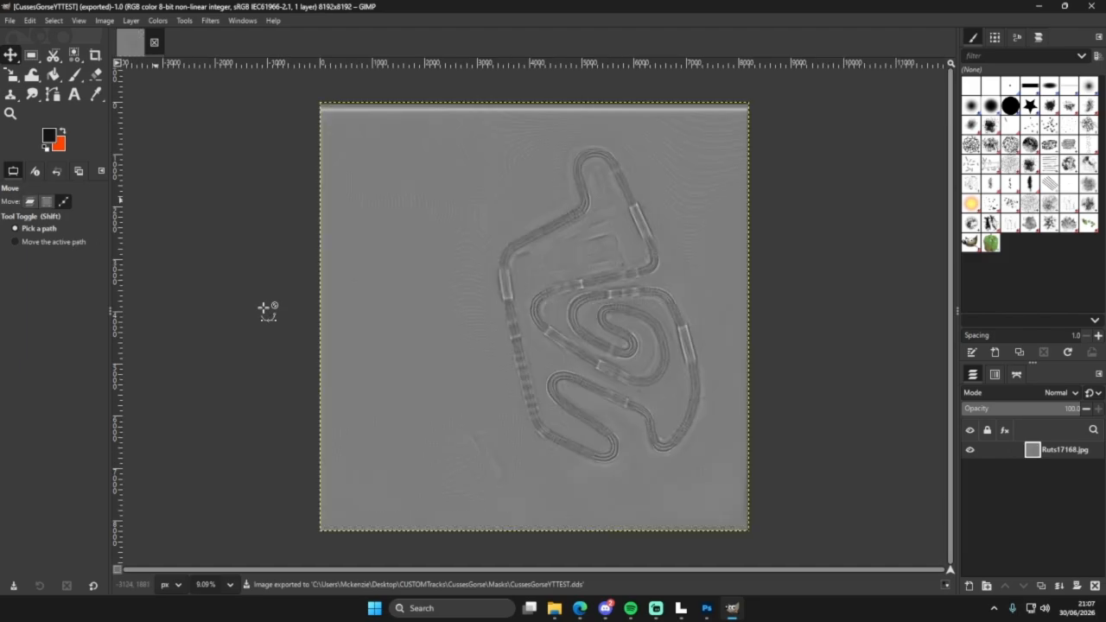
{"action": "left_click", "coordinate": [208, 21]}
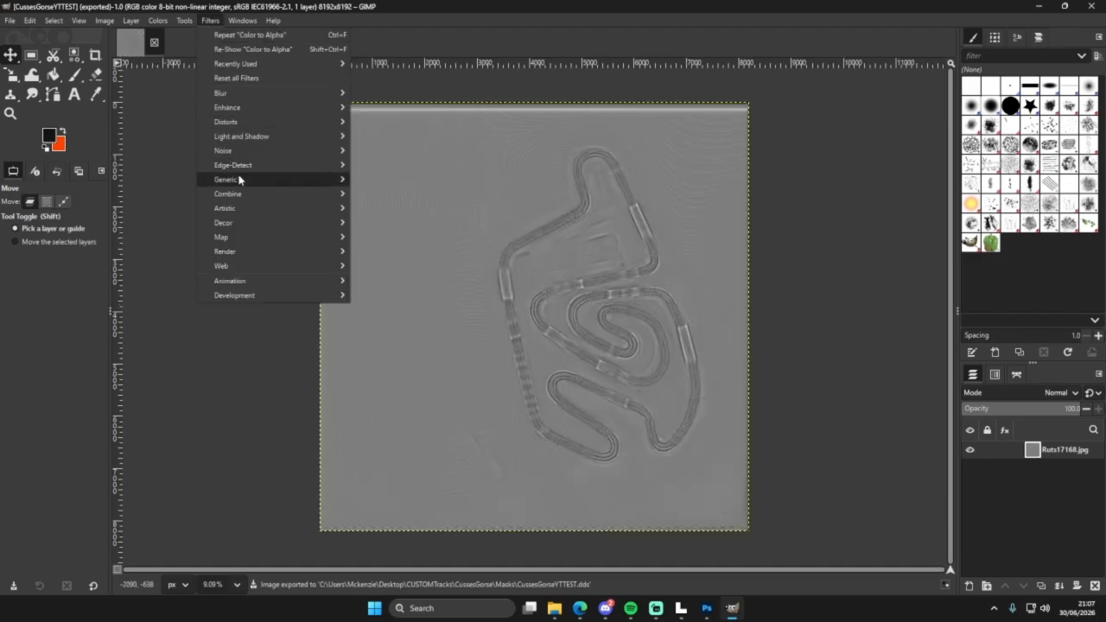
{"action": "mouse_move", "coordinate": [240, 183]}
{"action": "left_click", "coordinate": [405, 222]}
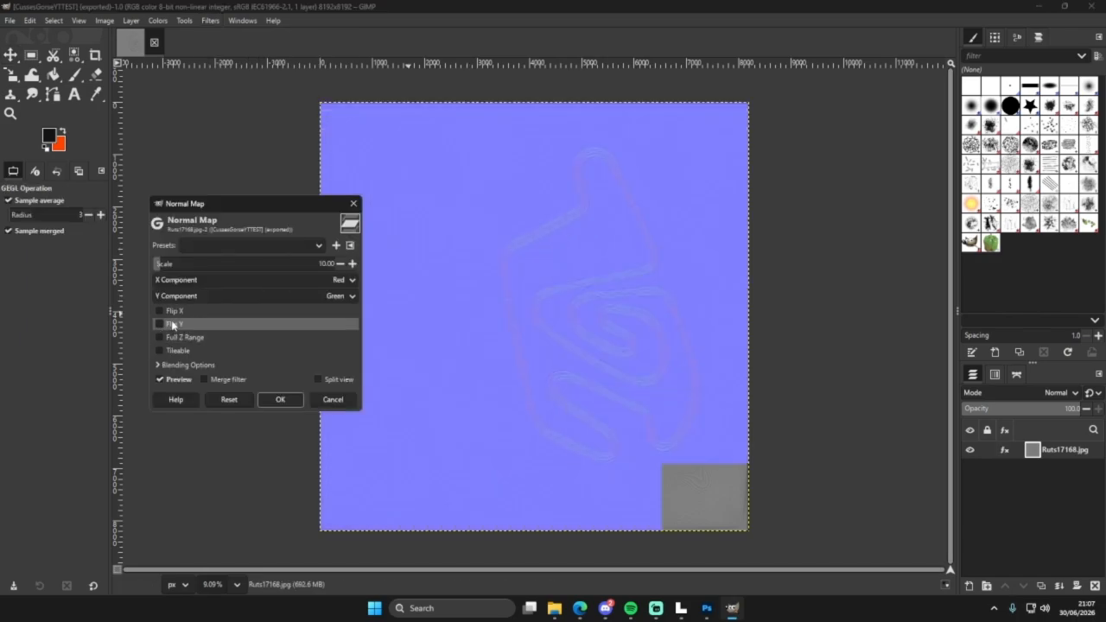
{"action": "left_click", "coordinate": [234, 325]}
Step: Turn Flip X off, set the normal map scale to 7, and apply the filter
{"action": "scroll", "coordinate": [617, 388], "scroll_direction": "up", "scroll_amount": 6}
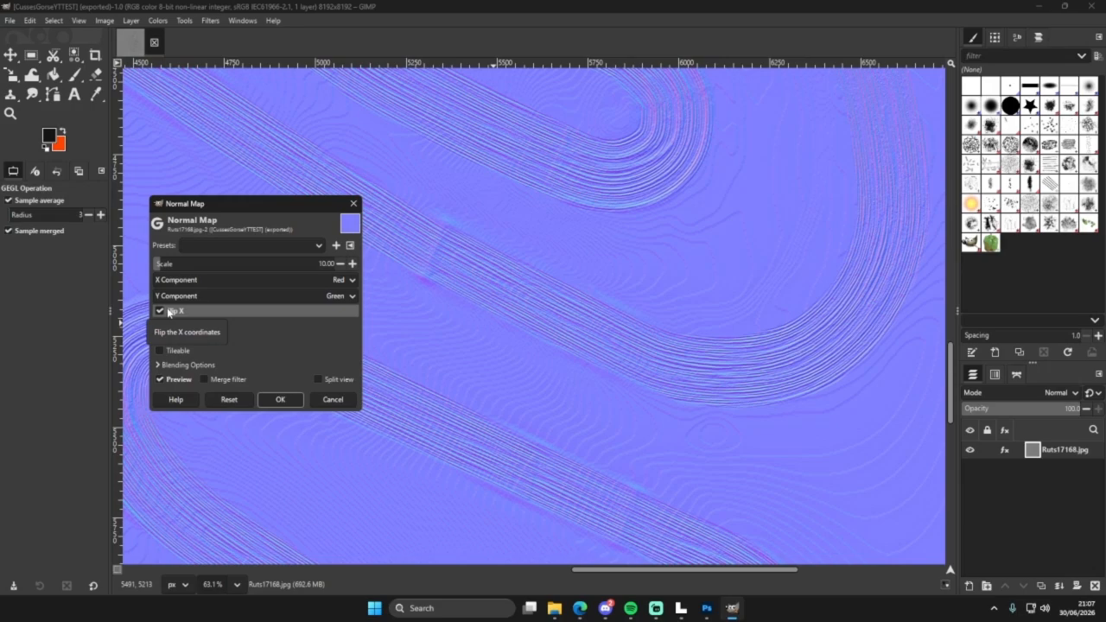
{"action": "left_click", "coordinate": [168, 313]}
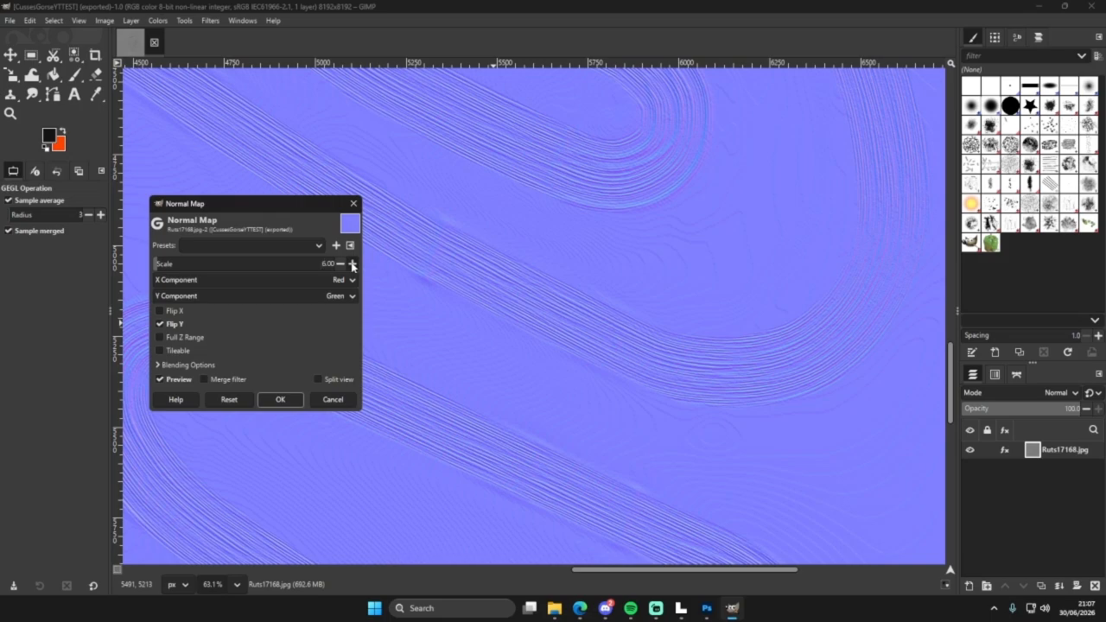
{"action": "left_click", "coordinate": [352, 264]}
{"action": "scroll", "coordinate": [690, 398], "scroll_direction": "down", "scroll_amount": 2}
{"action": "scroll", "coordinate": [499, 385], "scroll_direction": "down", "scroll_amount": 2}
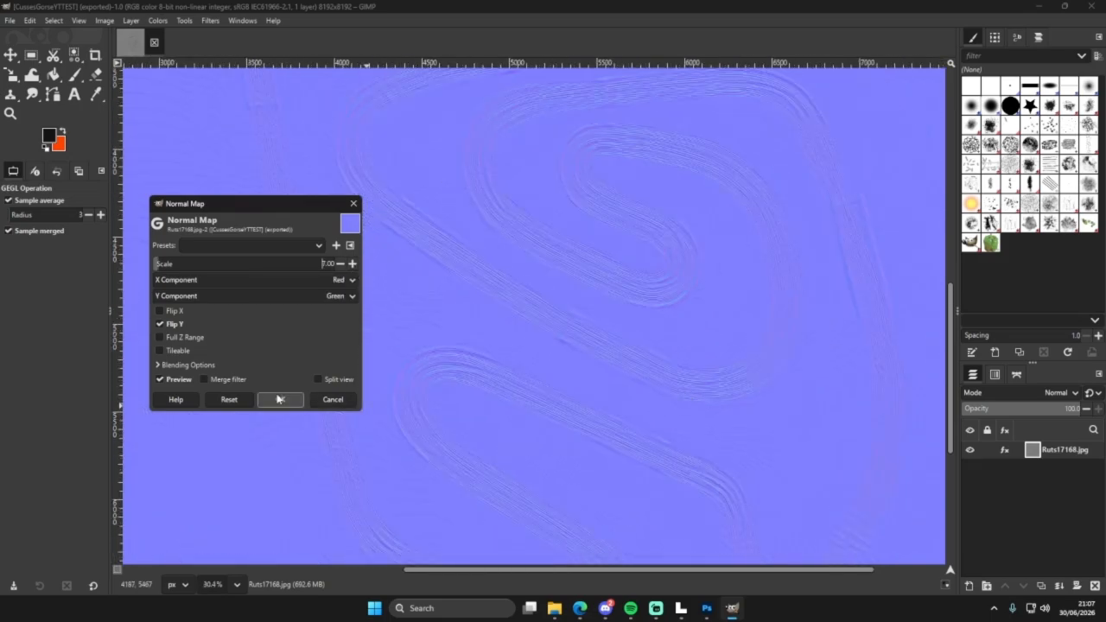
{"action": "left_click", "coordinate": [279, 399]}
Step: Export the normal map over YTTEST_n.tga in the CussesGorse Maps folder, with RLE compression and a bottom-left origin
{"action": "left_click", "coordinate": [12, 21]}
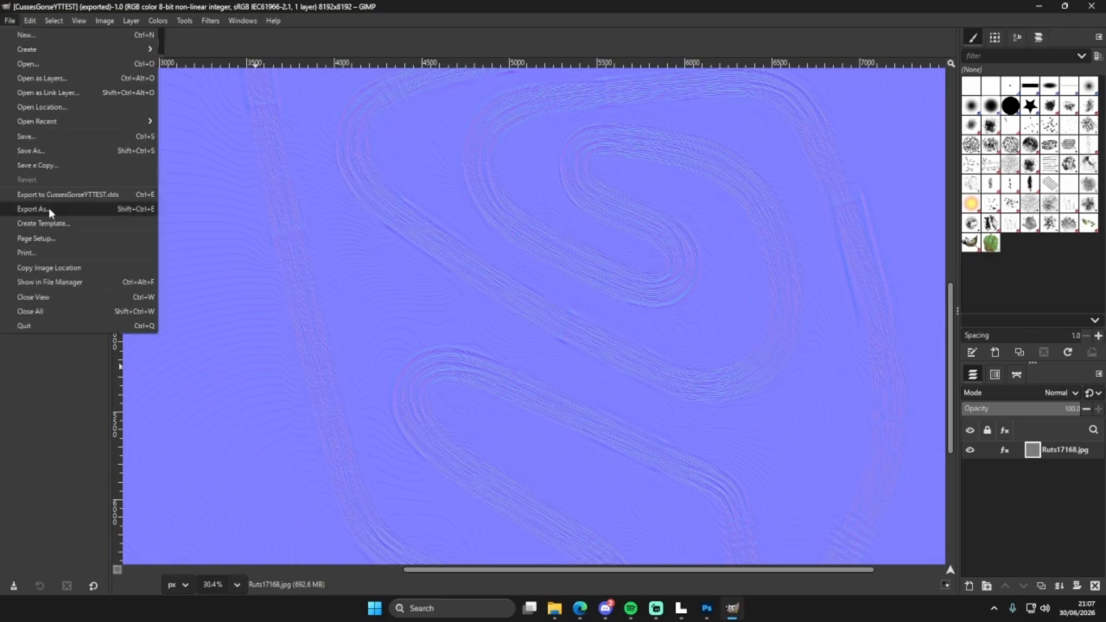
{"action": "left_click", "coordinate": [54, 209]}
{"action": "left_click", "coordinate": [401, 91]}
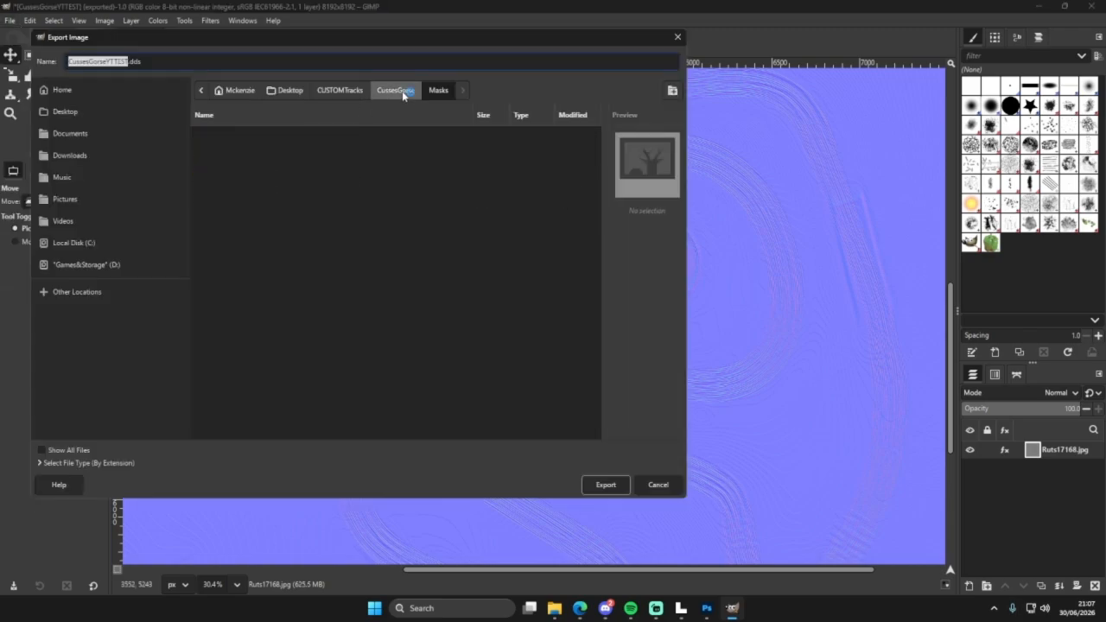
{"action": "double_click", "coordinate": [218, 278]}
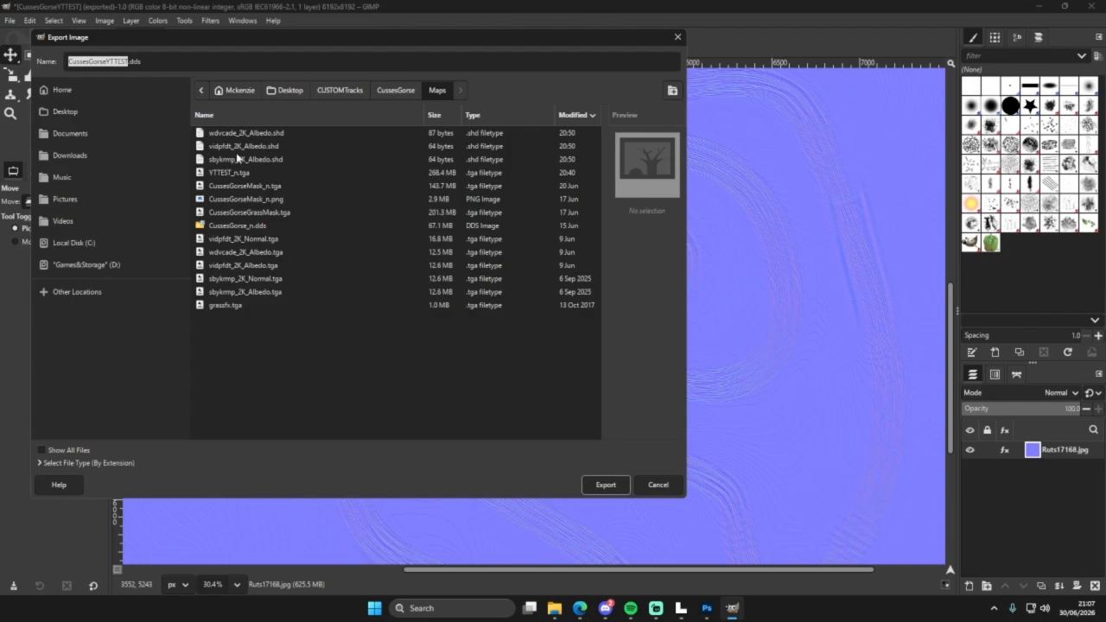
{"action": "left_click", "coordinate": [258, 175]}
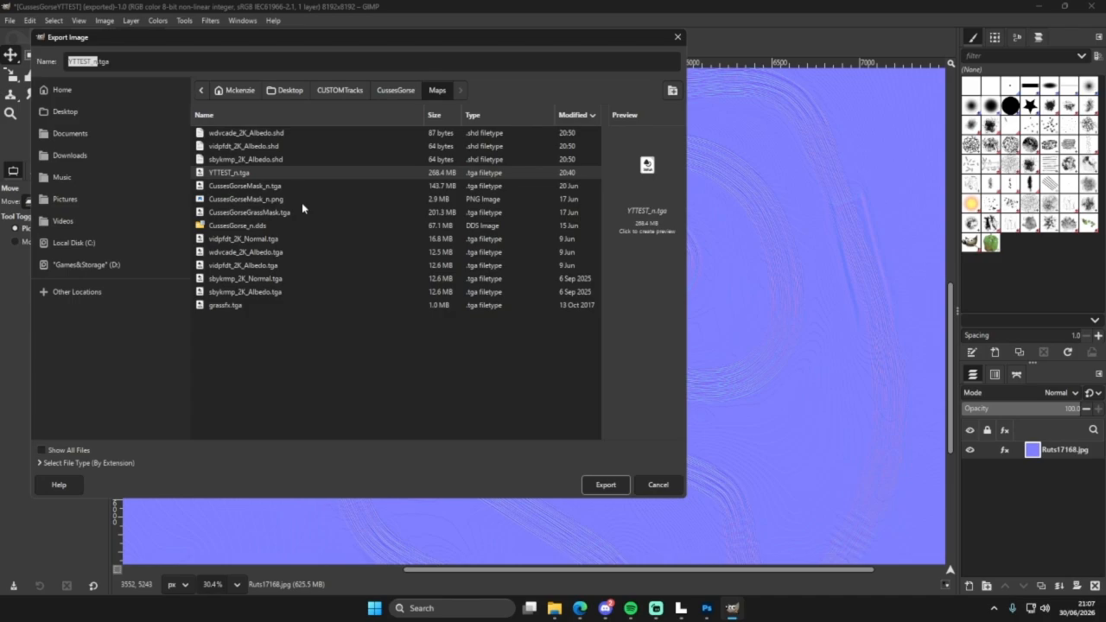
{"action": "left_click", "coordinate": [602, 484]}
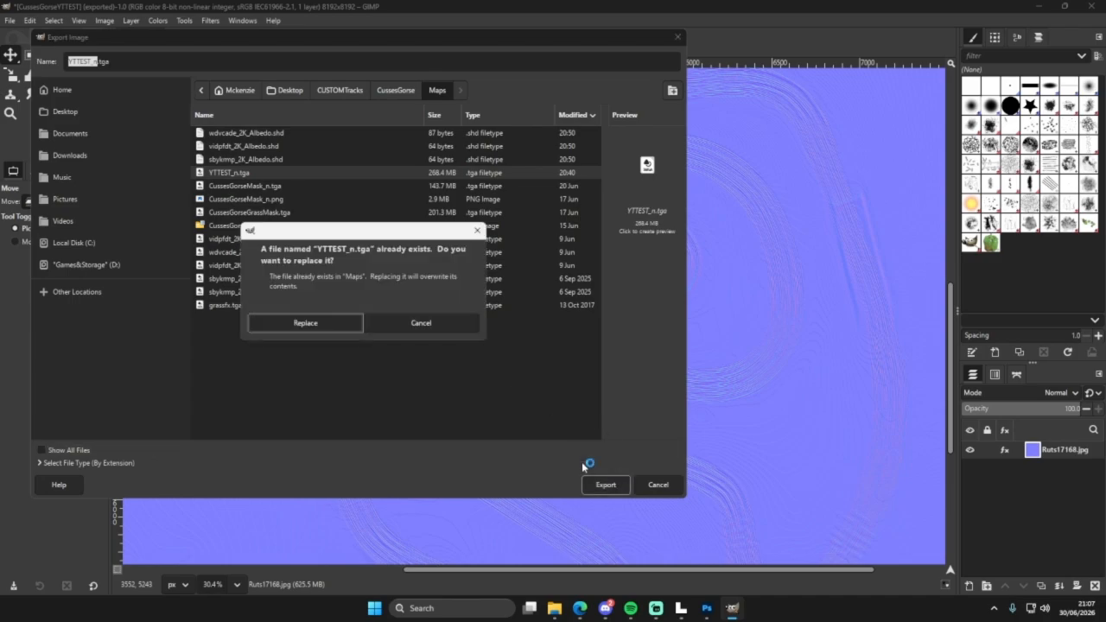
{"action": "left_click", "coordinate": [306, 323]}
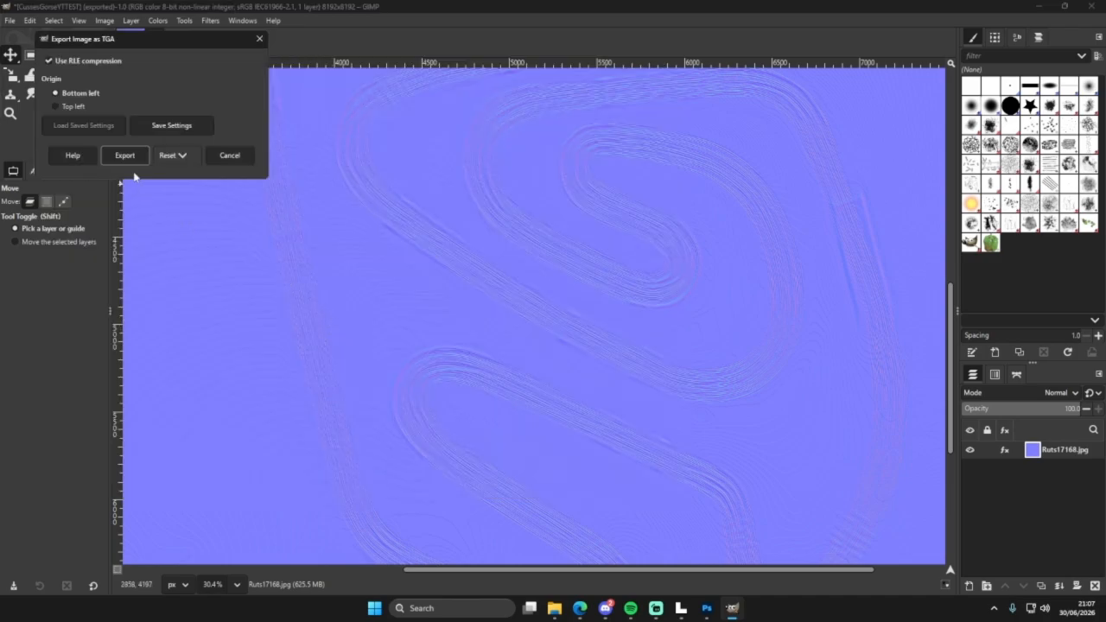
{"action": "left_click", "coordinate": [134, 156]}
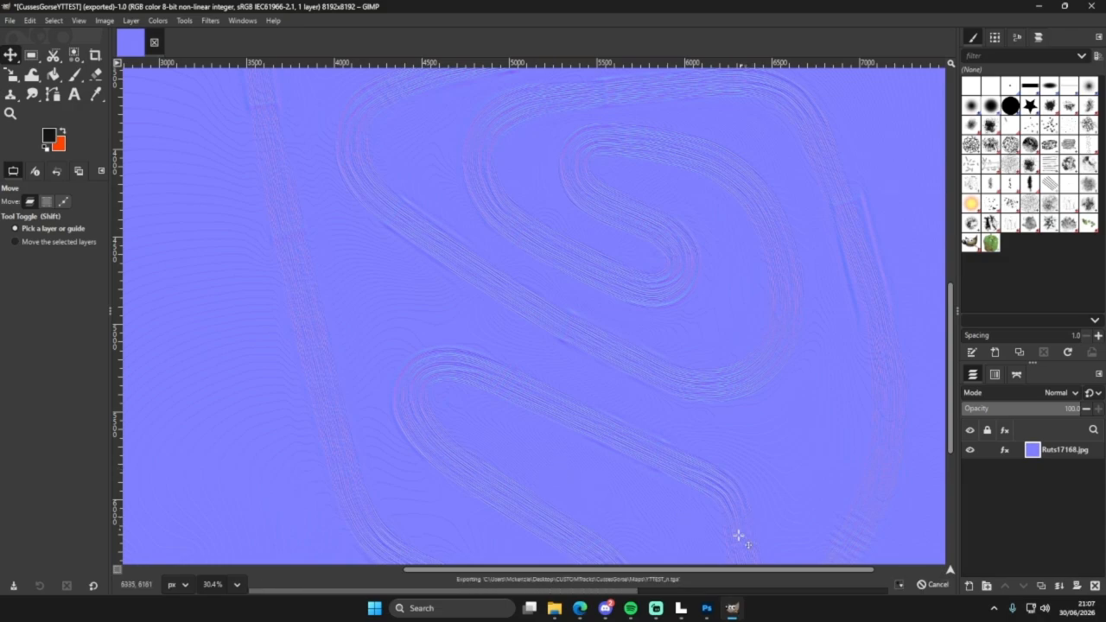
Step: Switch to Photoshop and open YTTEST_n.tga from the CussesGorse Maps folder
{"action": "mouse_move", "coordinate": [736, 612]}
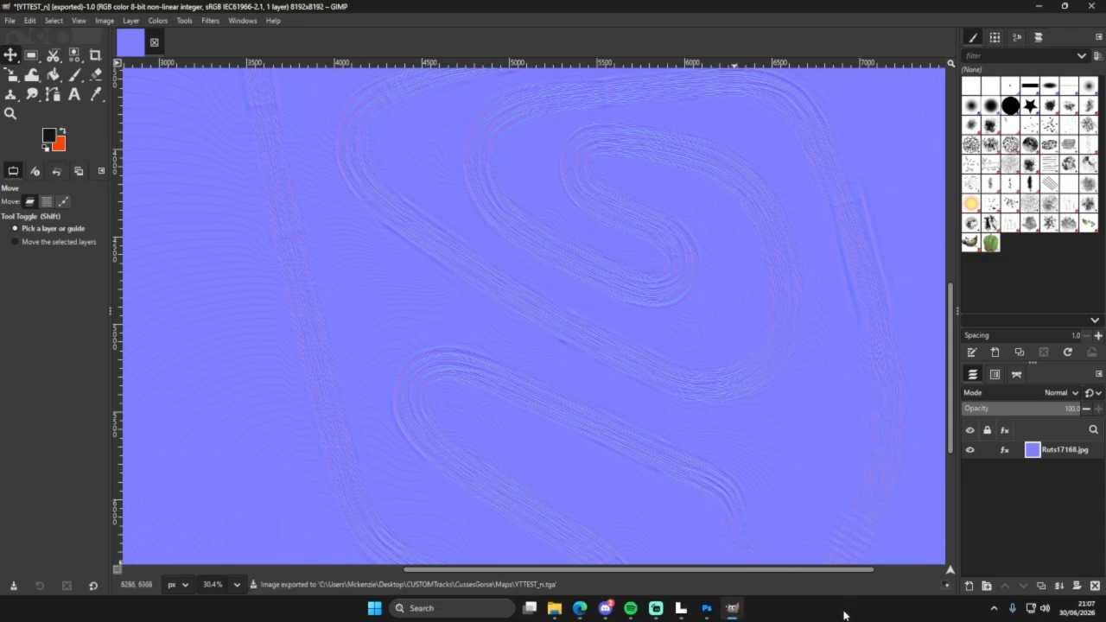
{"action": "left_click", "coordinate": [708, 609]}
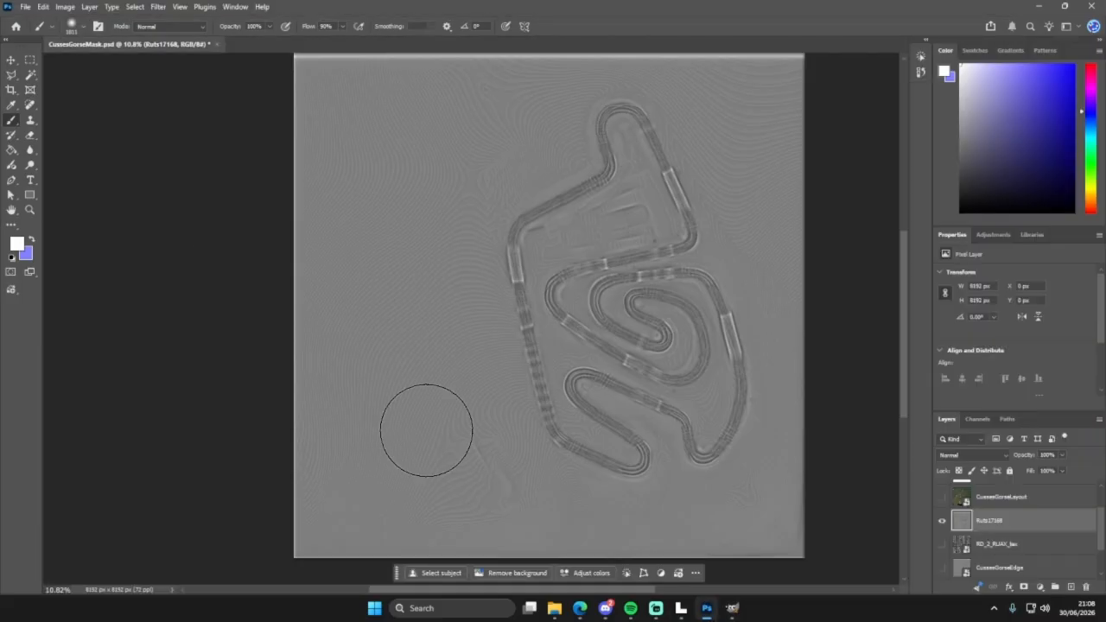
{"action": "left_click", "coordinate": [28, 7]}
{"action": "left_click", "coordinate": [39, 28]}
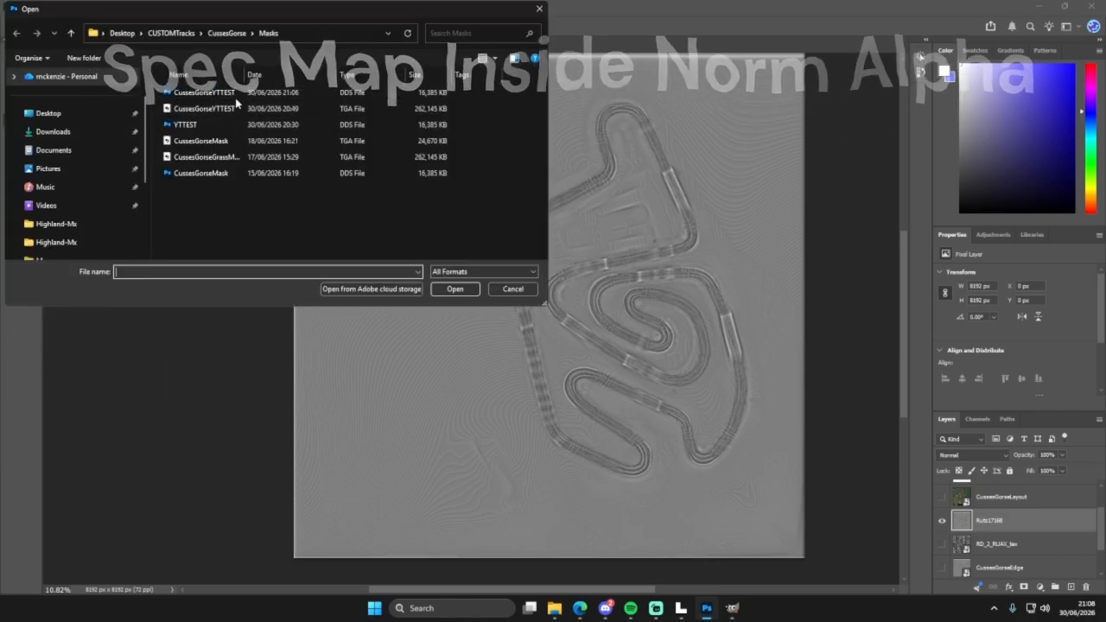
{"action": "left_click", "coordinate": [222, 33]}
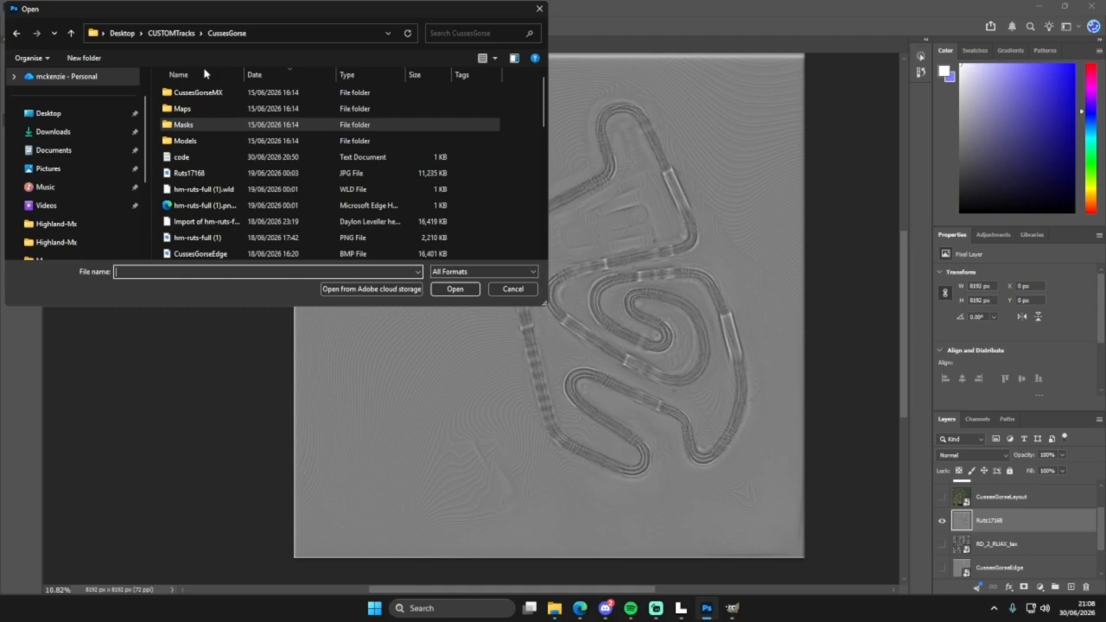
{"action": "double_click", "coordinate": [207, 109]}
{"action": "double_click", "coordinate": [207, 94]}
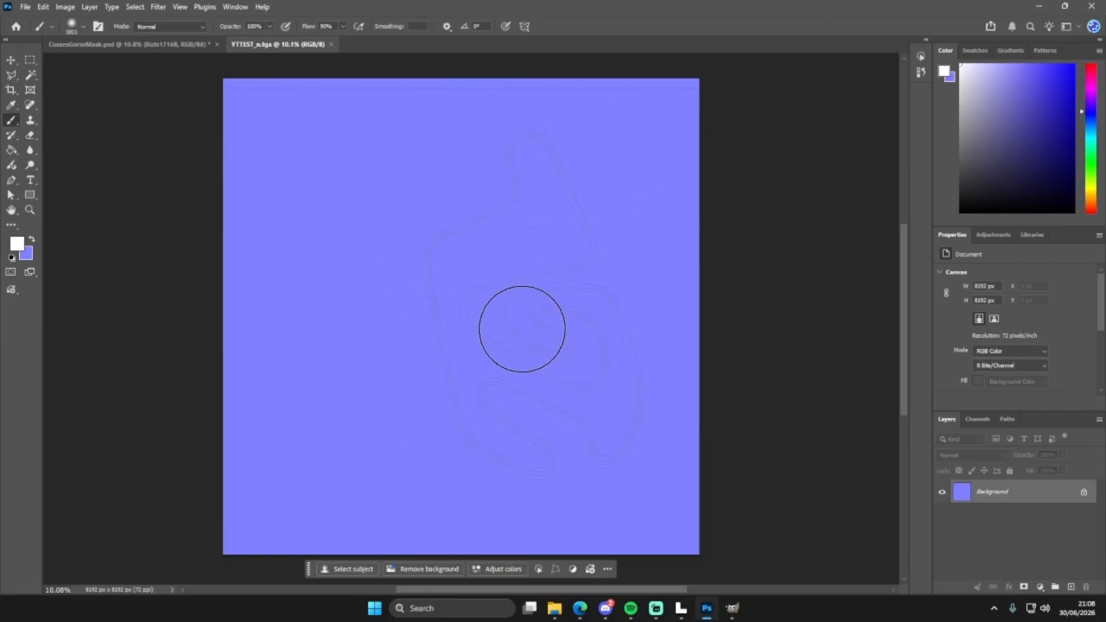
Step: Start a Color Range selection with Invert on, and sample the flat blue area beside the track ruts
{"action": "scroll", "coordinate": [522, 338], "scroll_direction": "up", "scroll_amount": 2}
{"action": "scroll", "coordinate": [525, 346], "scroll_direction": "up", "scroll_amount": 1}
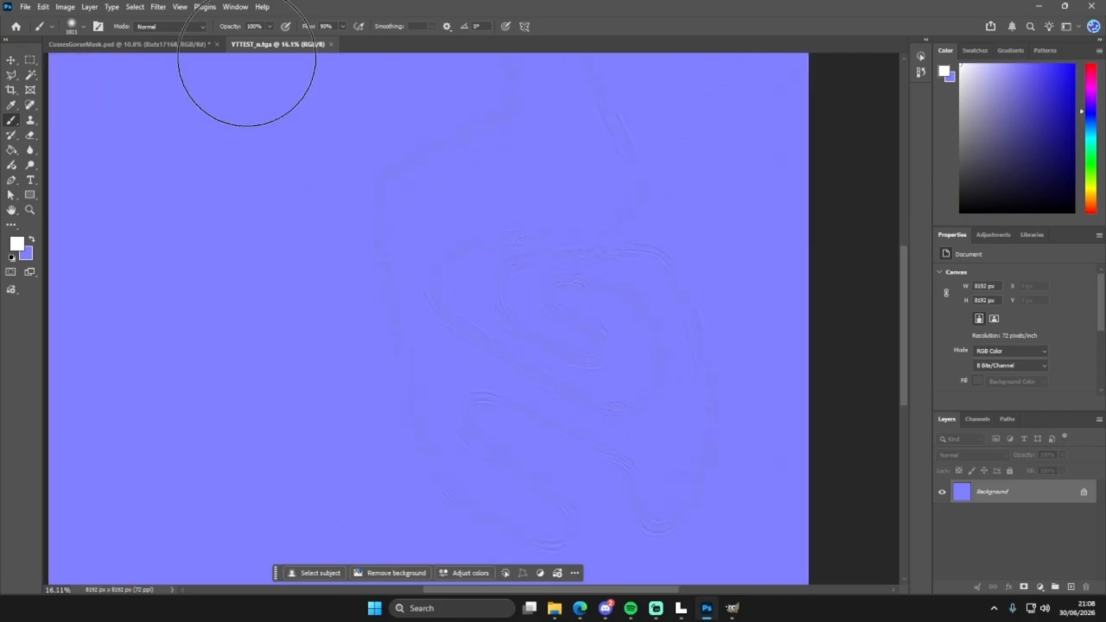
{"action": "left_click", "coordinate": [135, 7]}
{"action": "left_click", "coordinate": [156, 120]}
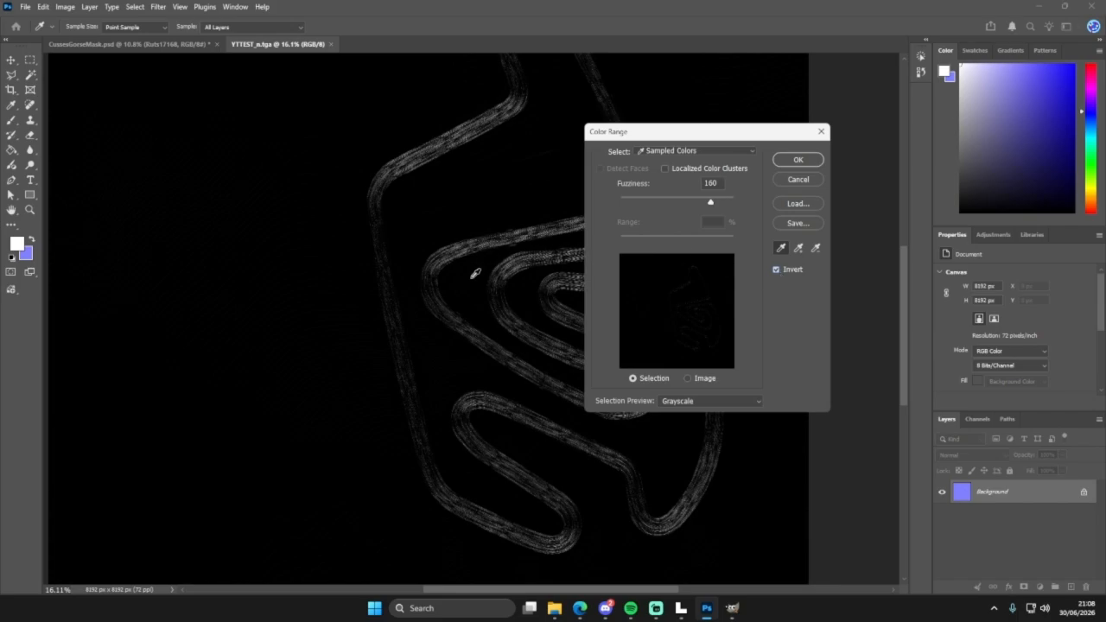
{"action": "left_click", "coordinate": [474, 274]}
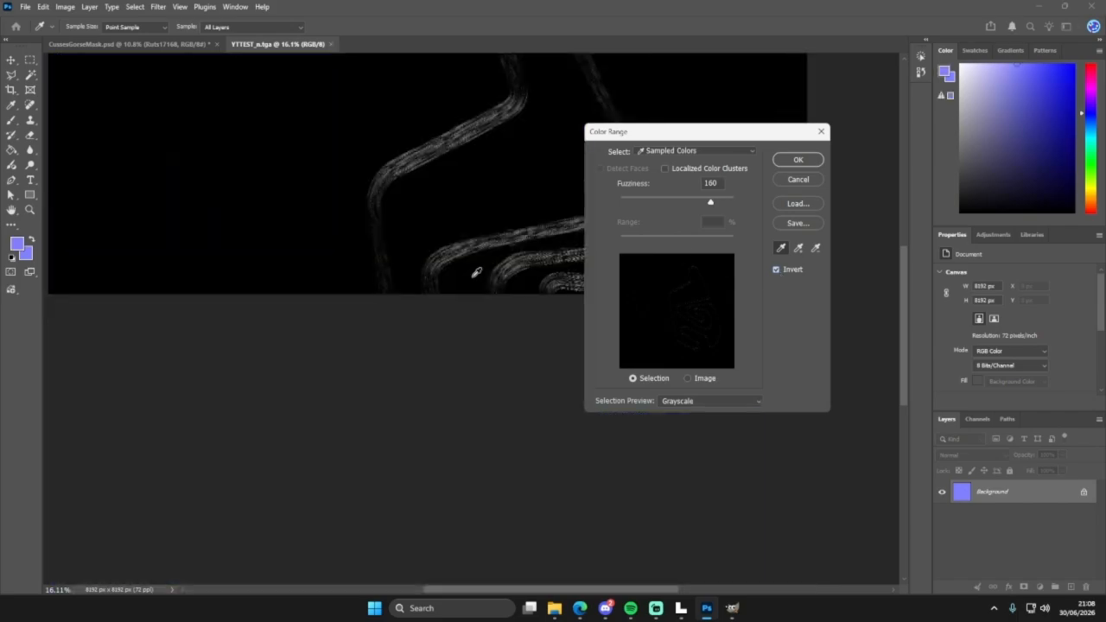
{"action": "left_click", "coordinate": [483, 244]}
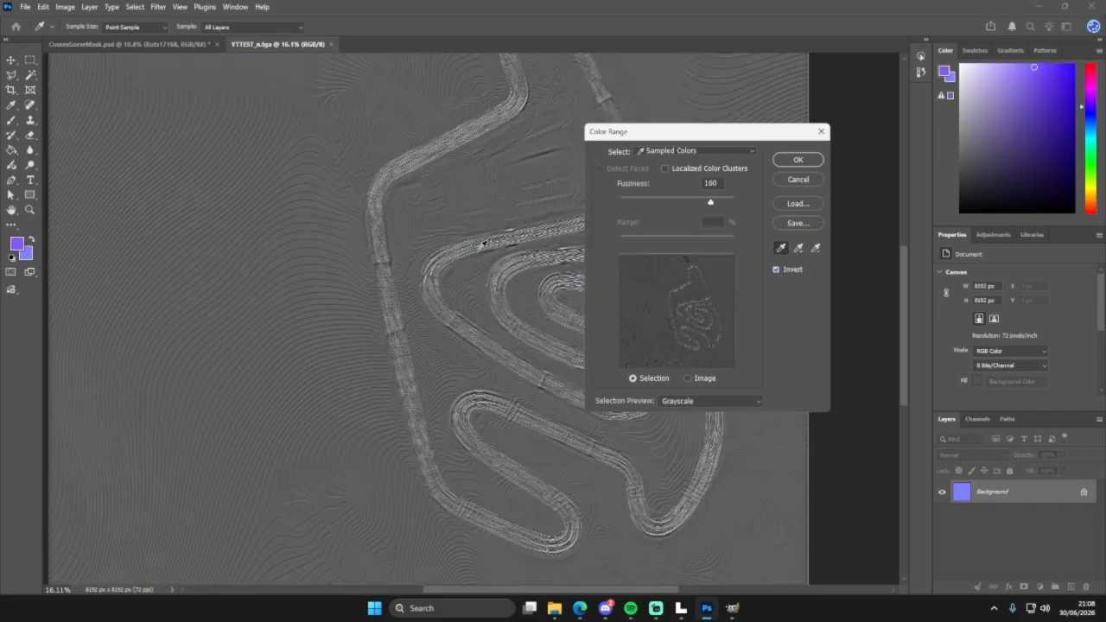
{"action": "mouse_move", "coordinate": [468, 275]}
{"action": "left_mouse_down"}
{"action": "mouse_move", "coordinate": [475, 296]}
{"action": "mouse_move", "coordinate": [462, 279]}
{"action": "left_mouse_up"}
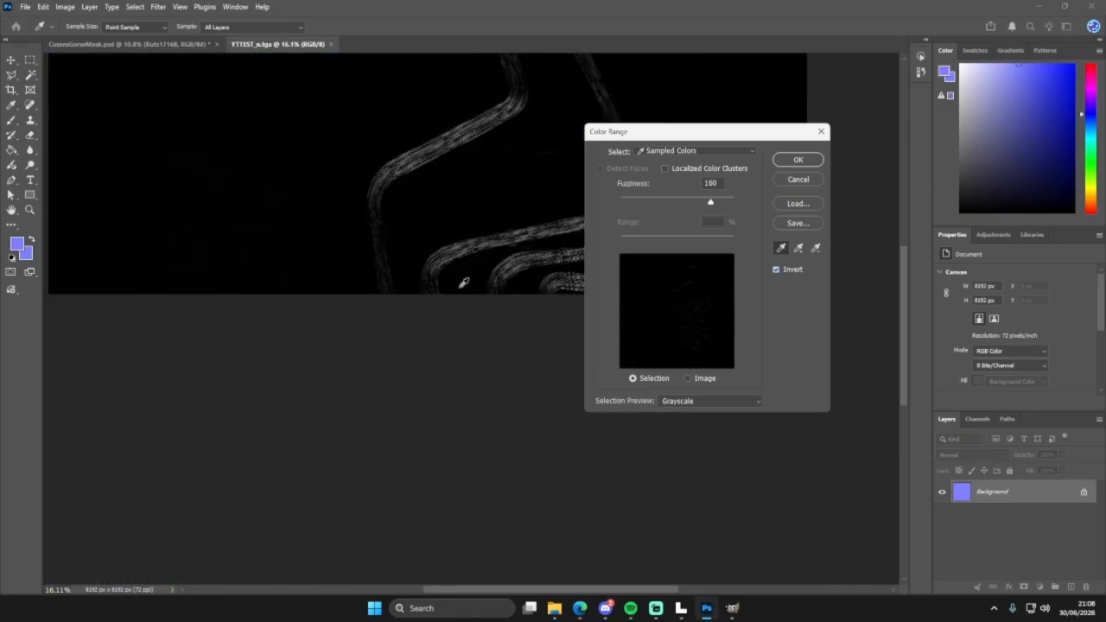
Step: Adjust the Color Range fuzziness to isolate the track ruts, and create the selection
{"action": "scroll", "coordinate": [499, 203], "scroll_direction": "up", "scroll_amount": 5}
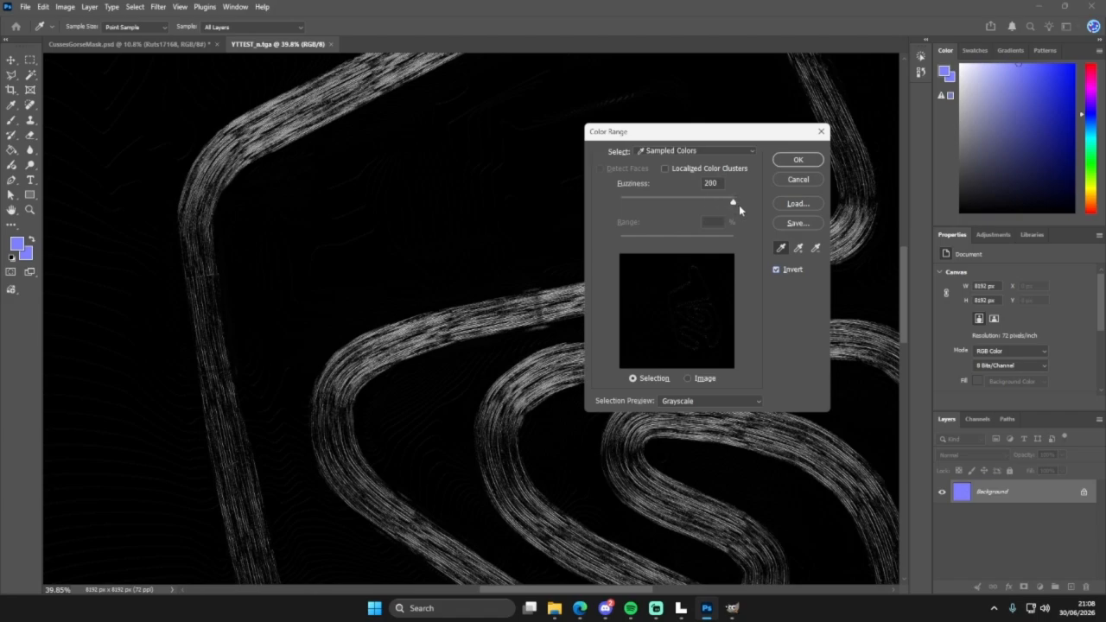
{"action": "left_click", "coordinate": [732, 202]}
{"action": "left_click_drag", "start_coordinate": [722, 202], "coordinate": [722, 202]}
{"action": "left_click_drag", "start_coordinate": [702, 202], "coordinate": [677, 203]}
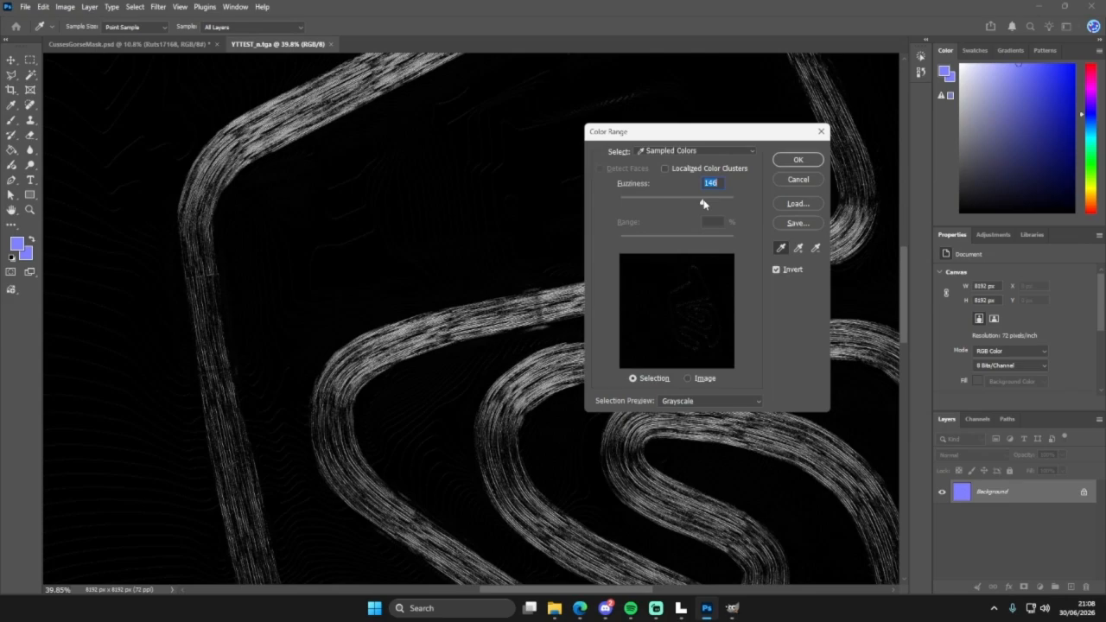
{"action": "left_click", "coordinate": [797, 159]}
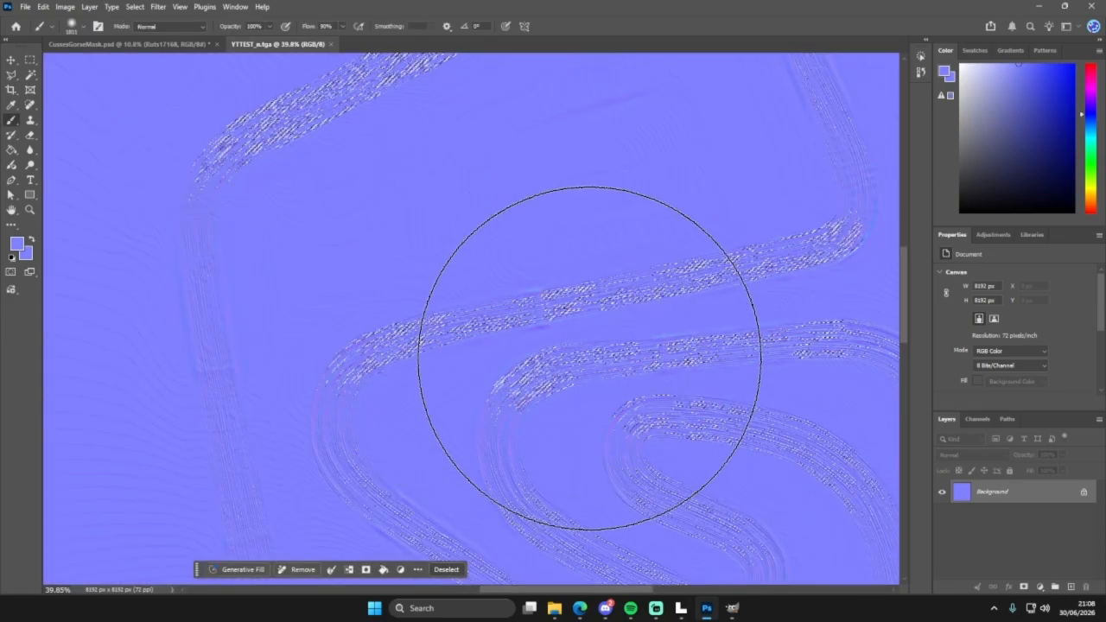
Step: Add a new alpha channel, fill the selected ruts in it with the background colour, and deselect
{"action": "left_click", "coordinate": [977, 419]}
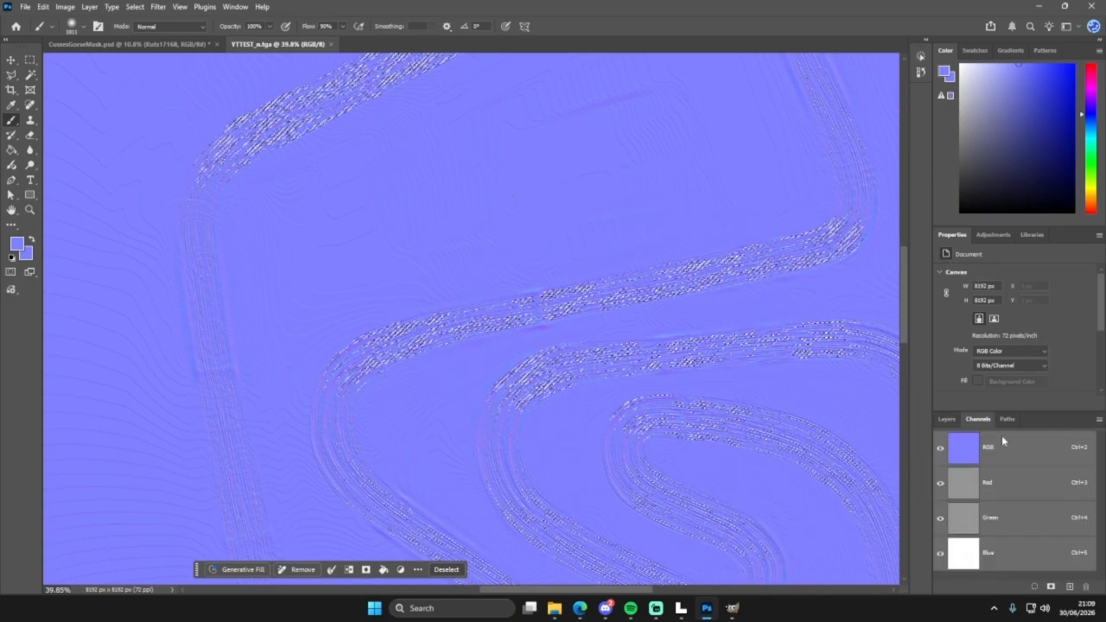
{"action": "left_click", "coordinate": [1070, 587]}
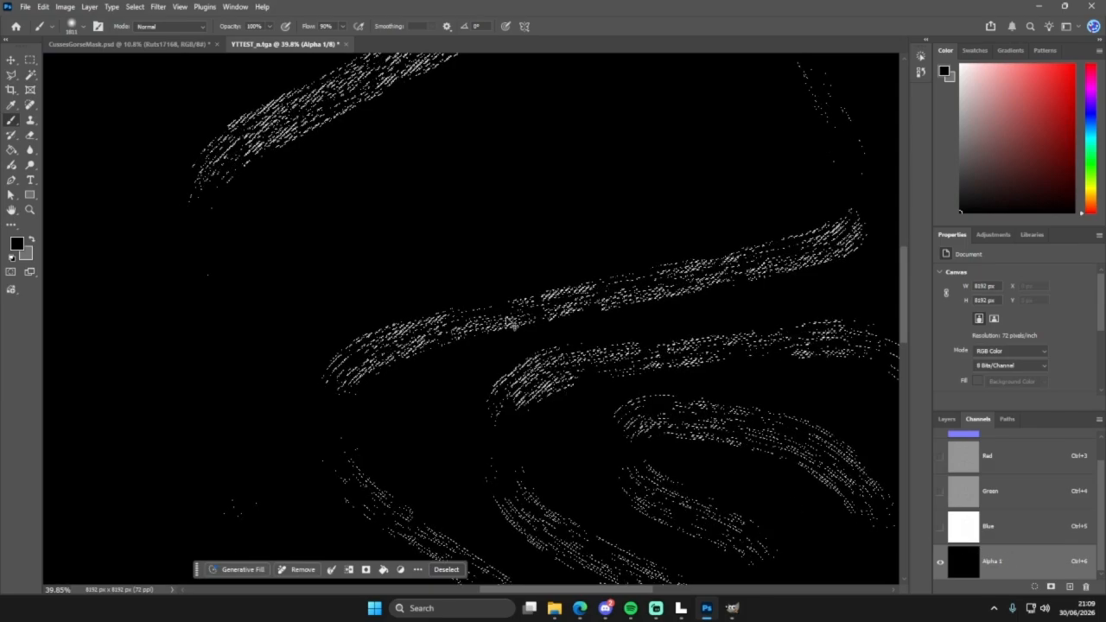
{"action": "key", "text": "ctrl+BackSpace"}
{"action": "left_click", "coordinate": [445, 569]}
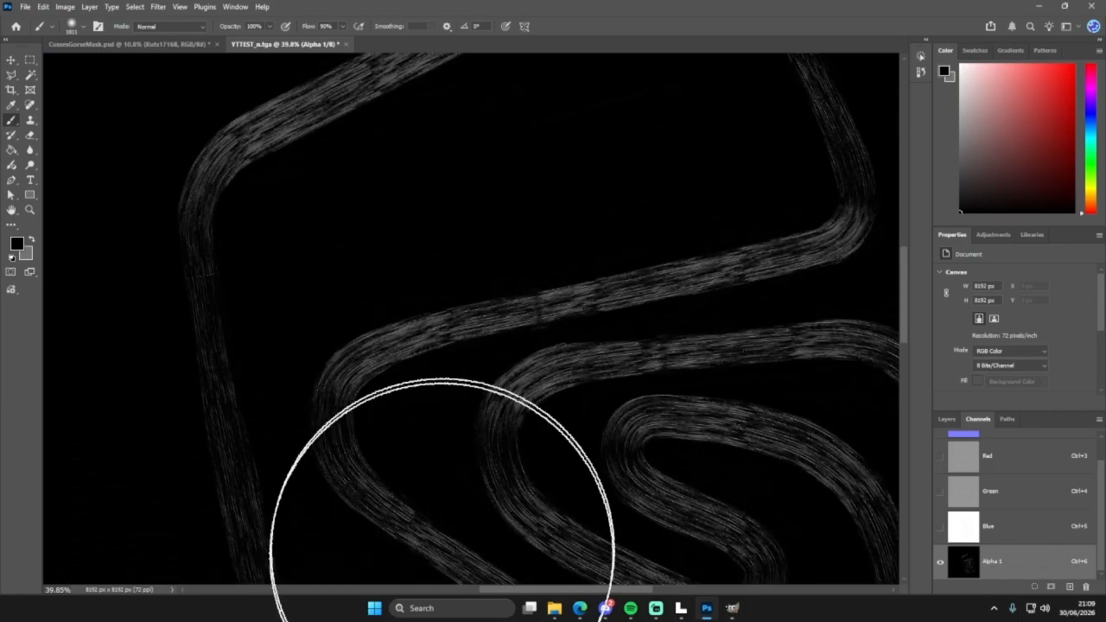
Step: Check the whole track in the alpha channel, and return to the RGB composite and the layer list
{"action": "scroll", "coordinate": [463, 484], "scroll_direction": "down", "scroll_amount": 2}
{"action": "scroll", "coordinate": [463, 483], "scroll_direction": "right", "scroll_amount": 2}
{"action": "scroll", "coordinate": [639, 484], "scroll_direction": "down", "scroll_amount": 4}
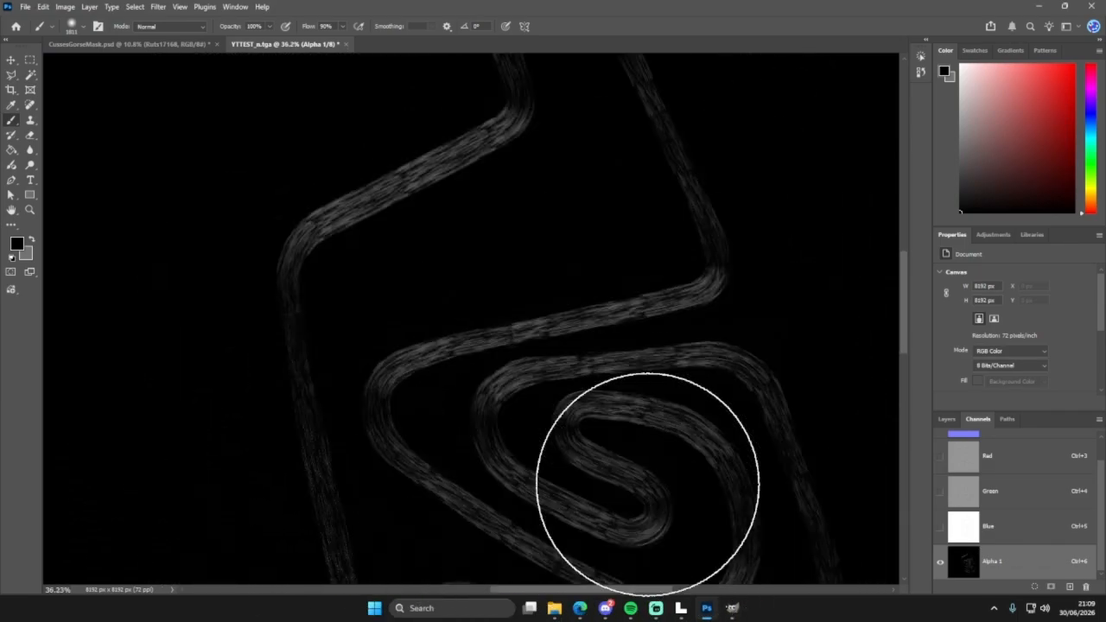
{"action": "scroll", "coordinate": [622, 482], "scroll_direction": "right", "scroll_amount": 2}
{"action": "scroll", "coordinate": [612, 481], "scroll_direction": "down", "scroll_amount": 2}
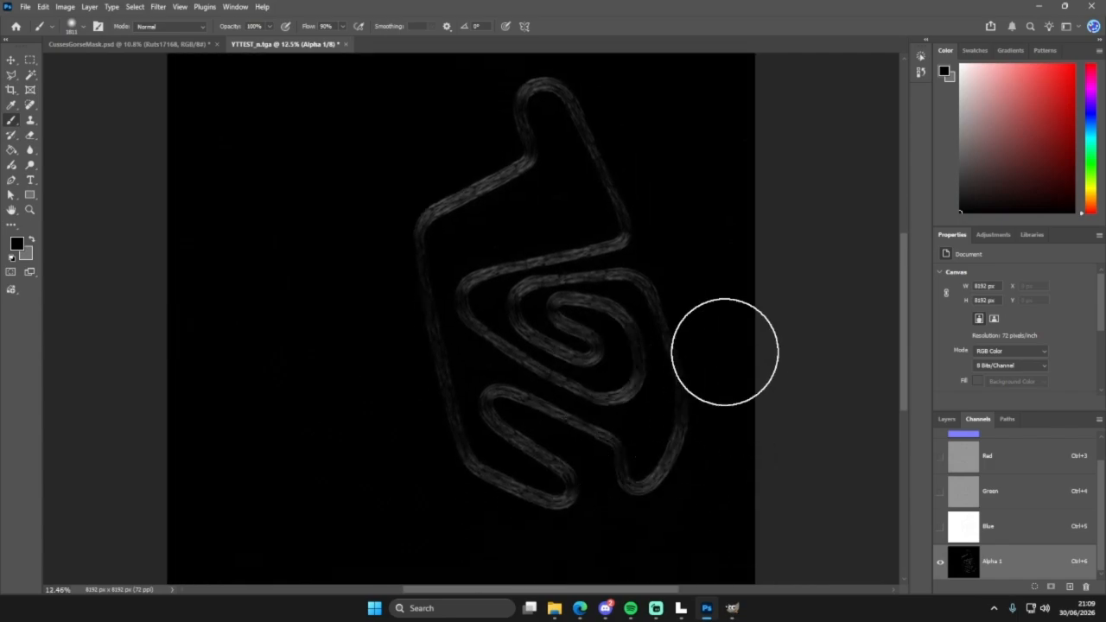
{"action": "scroll", "coordinate": [985, 465], "scroll_direction": "up", "scroll_amount": 2}
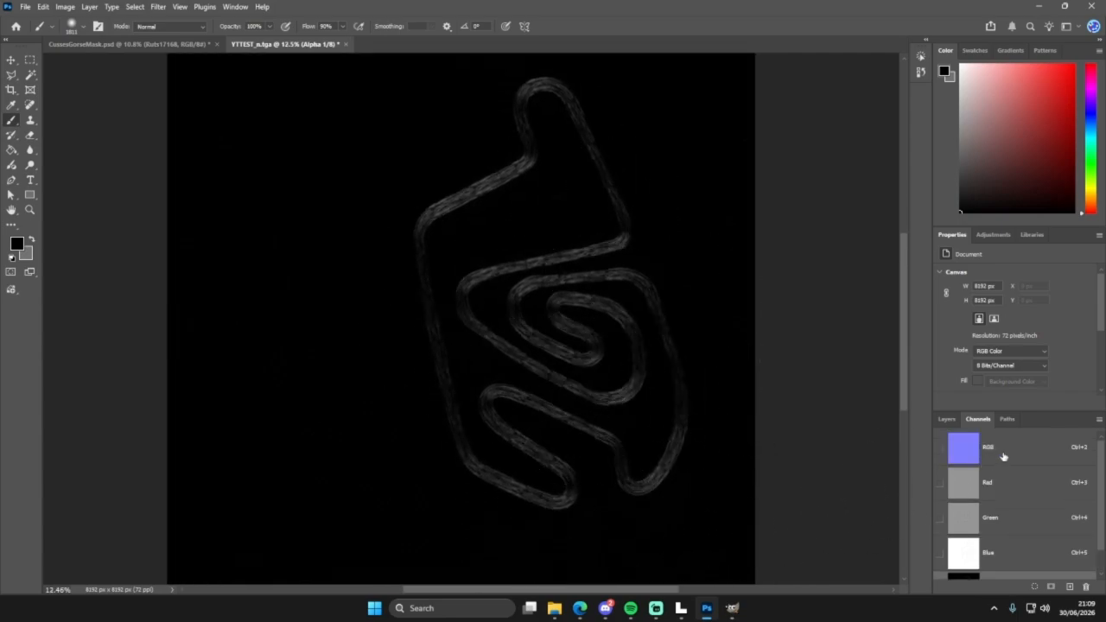
{"action": "left_click", "coordinate": [1000, 454]}
{"action": "left_click", "coordinate": [946, 419]}
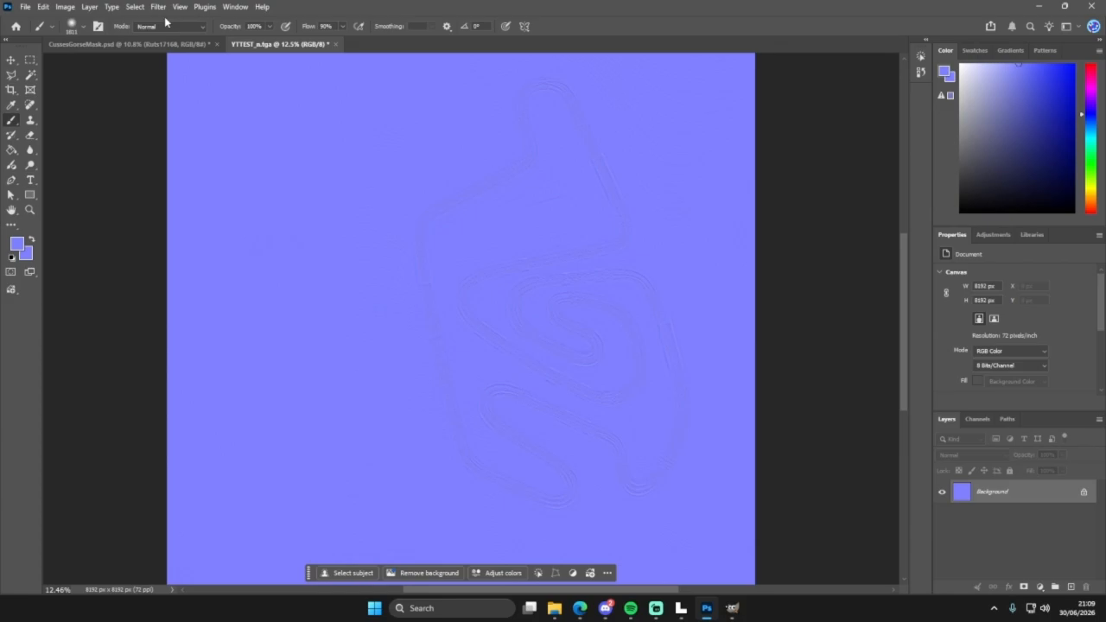
Step: Save a Targa copy with alpha channels included, replacing YTTEST_n in the Maps folder
{"action": "left_click", "coordinate": [29, 6]}
{"action": "left_click", "coordinate": [50, 161]}
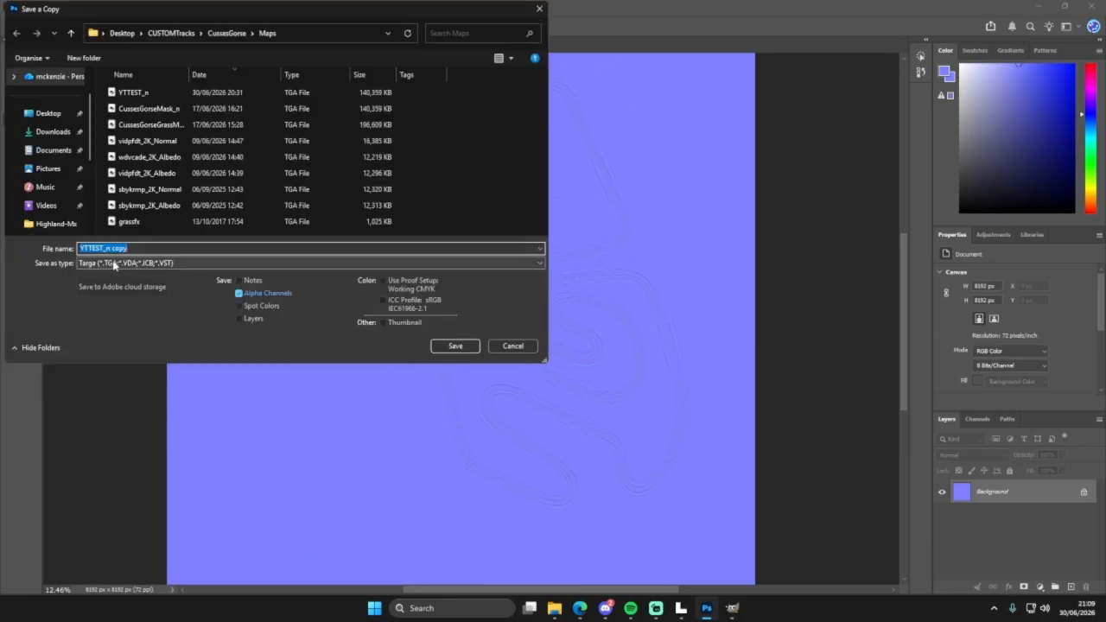
{"action": "left_click", "coordinate": [133, 92]}
{"action": "left_click", "coordinate": [455, 346]}
{"action": "left_click", "coordinate": [572, 299]}
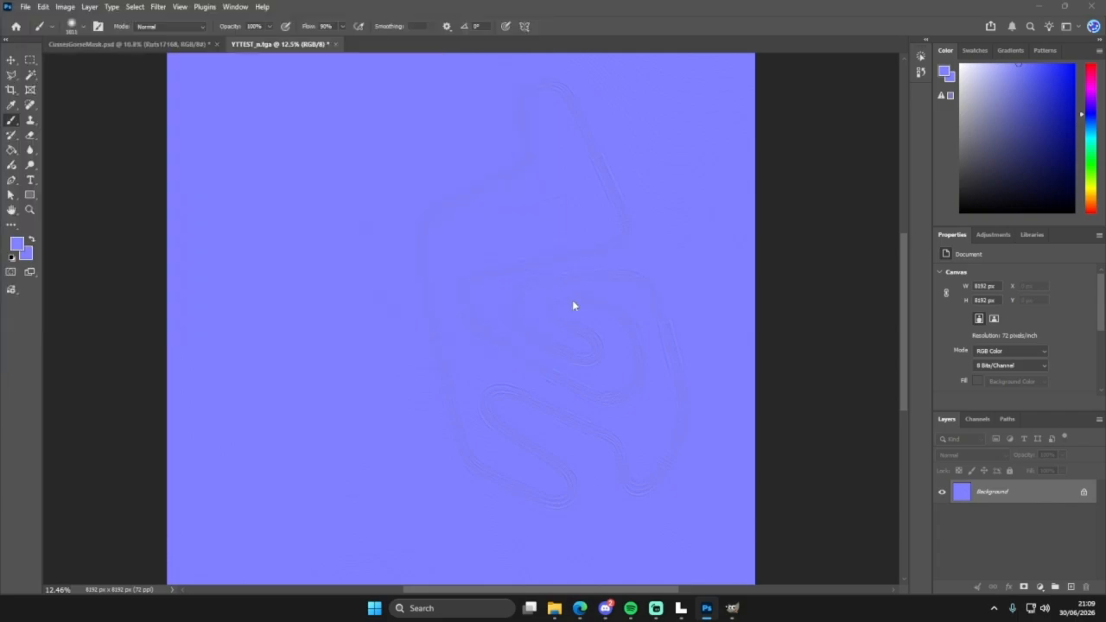
{"action": "left_click", "coordinate": [580, 200]}
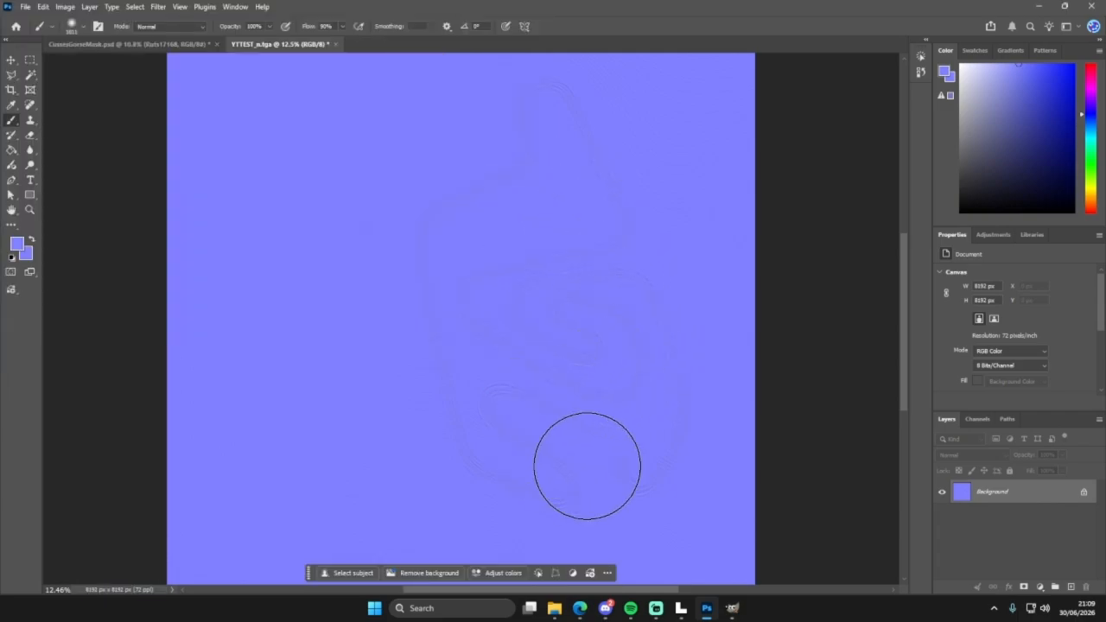
Step: Switch to the CussesGorseMask.psd document and bring the full track canvas into view
{"action": "left_click", "coordinate": [121, 44]}
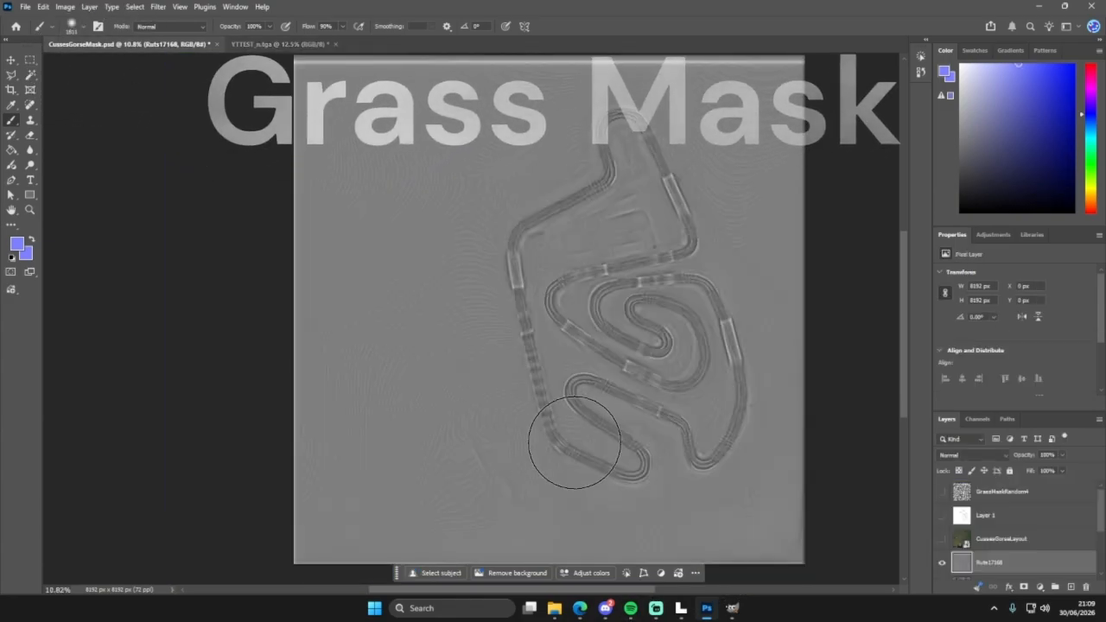
{"action": "scroll", "coordinate": [575, 443], "scroll_direction": "down", "scroll_amount": 5}
{"action": "scroll", "coordinate": [618, 444], "scroll_direction": "down", "scroll_amount": 1}
{"action": "scroll", "coordinate": [673, 467], "scroll_direction": "right", "scroll_amount": 1}
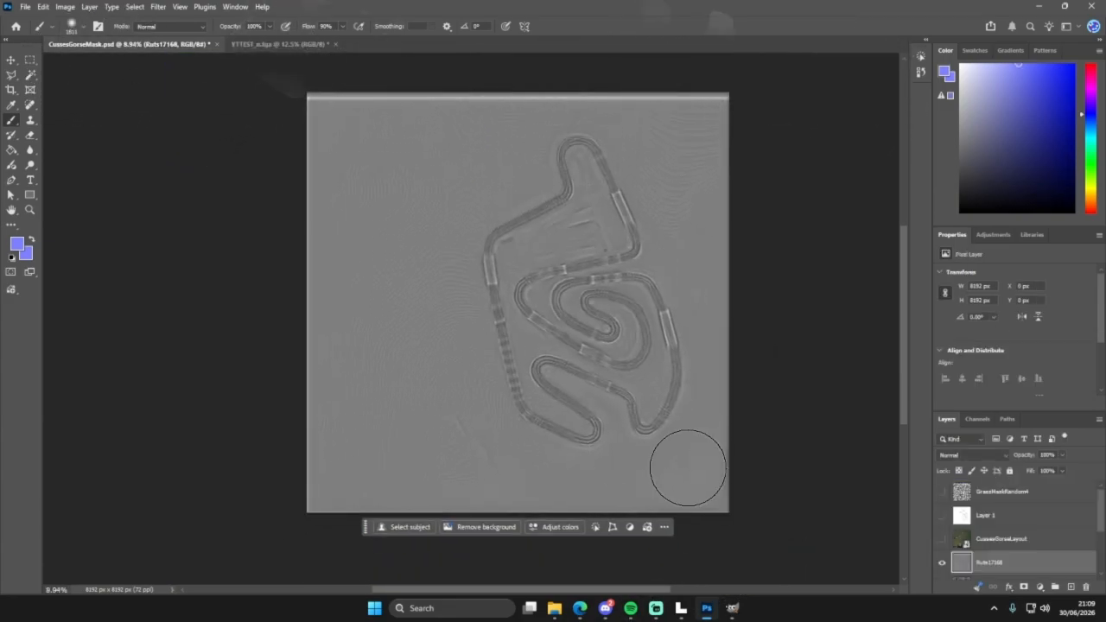
{"action": "scroll", "coordinate": [684, 470], "scroll_direction": "up", "scroll_amount": 2}
{"action": "scroll", "coordinate": [544, 418], "scroll_direction": "down", "scroll_amount": 1}
{"action": "scroll", "coordinate": [545, 422], "scroll_direction": "right", "scroll_amount": 1}
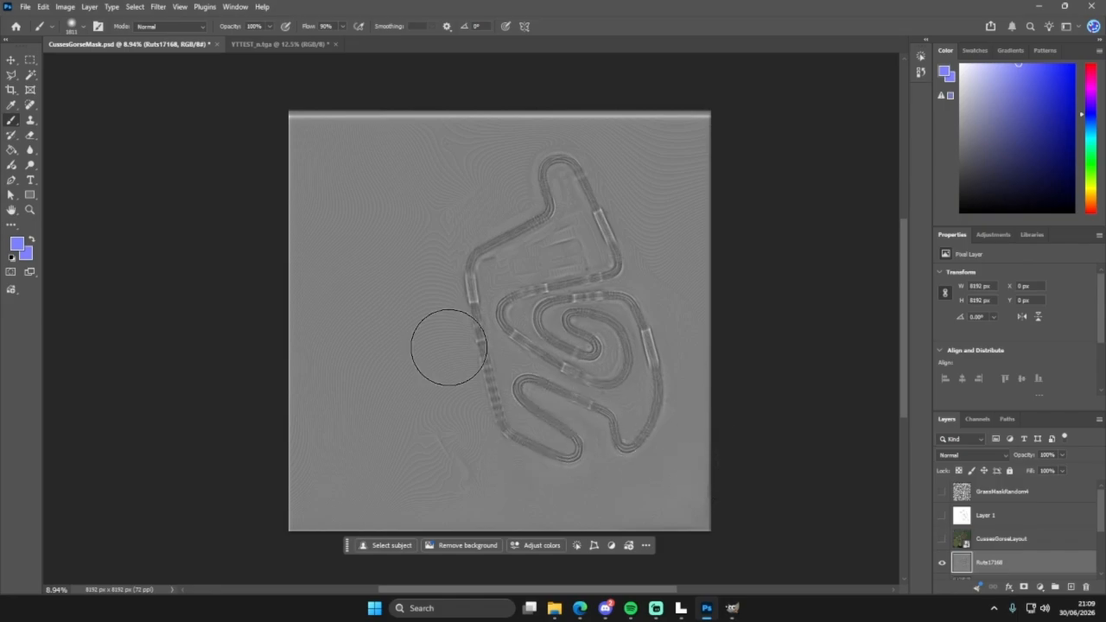
Step: Place GrassMaskRandom1 to GrassMaskRandom4 from the RR_Procedural_Grunge_Images folder in Downloads into the CussesGorseMask.psd canvas
{"action": "left_click", "coordinate": [554, 608]}
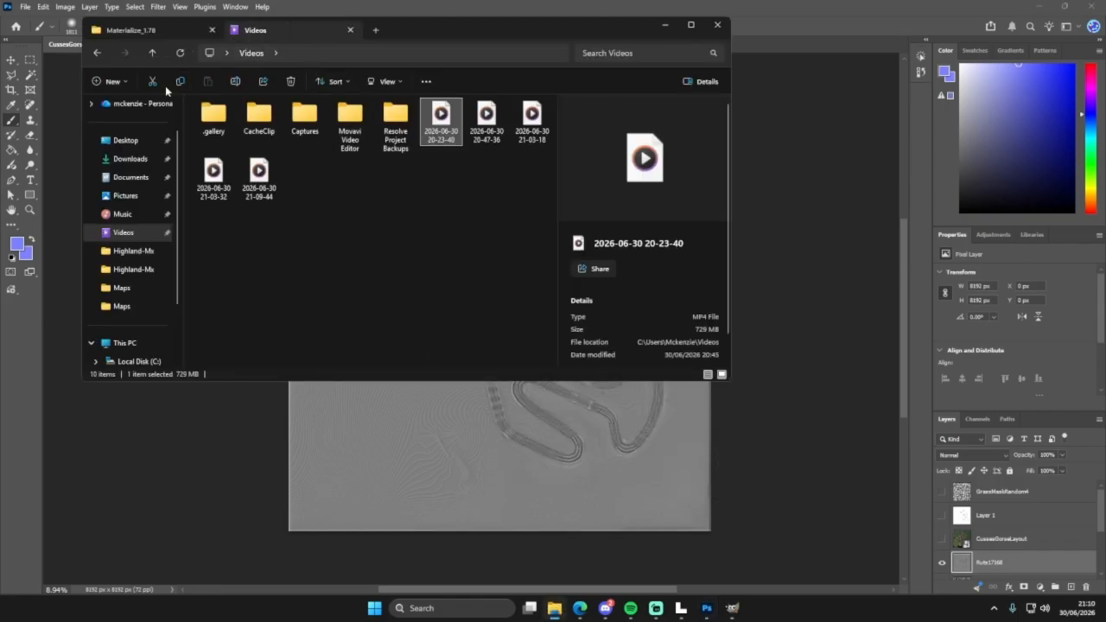
{"action": "left_click", "coordinate": [130, 159]}
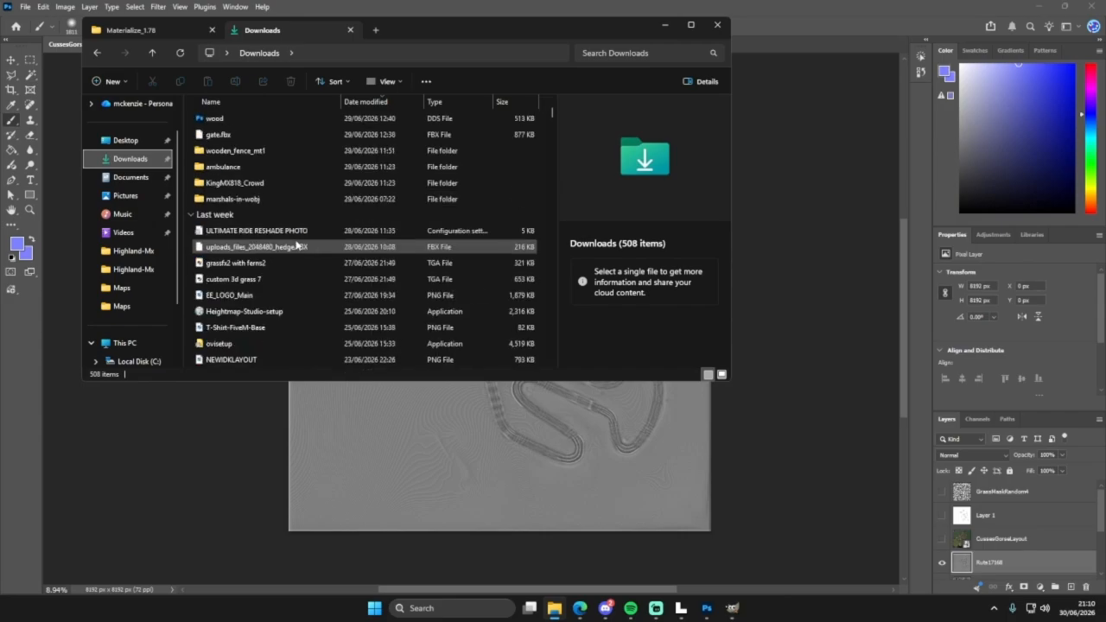
{"action": "scroll", "coordinate": [297, 246], "scroll_direction": "down", "scroll_amount": 20}
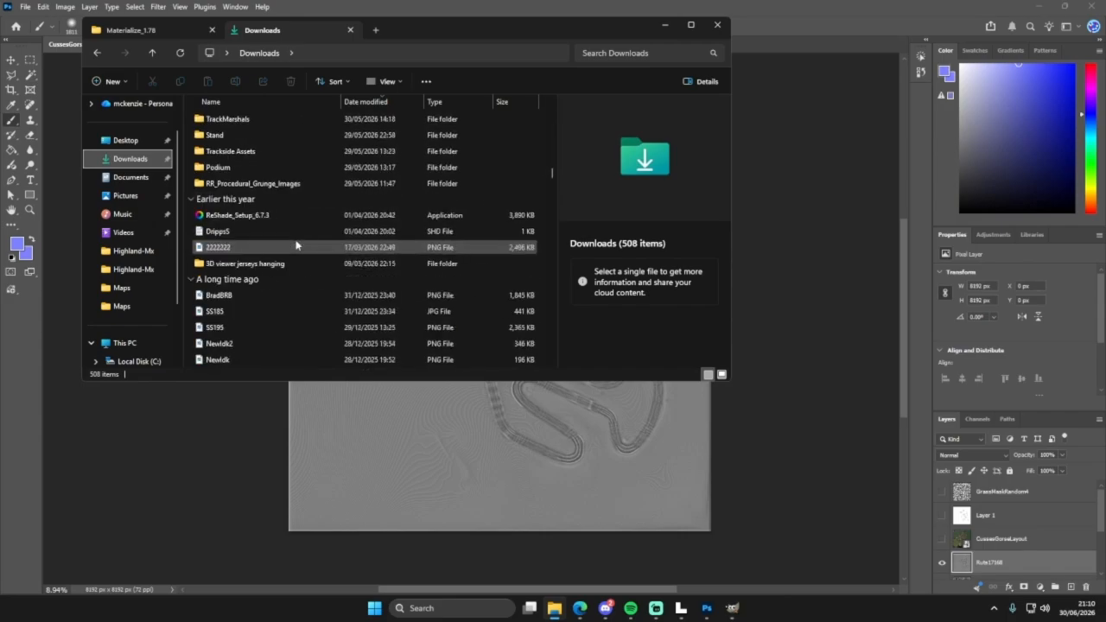
{"action": "double_click", "coordinate": [259, 183]}
{"action": "scroll", "coordinate": [221, 164], "scroll_direction": "down", "scroll_amount": 10}
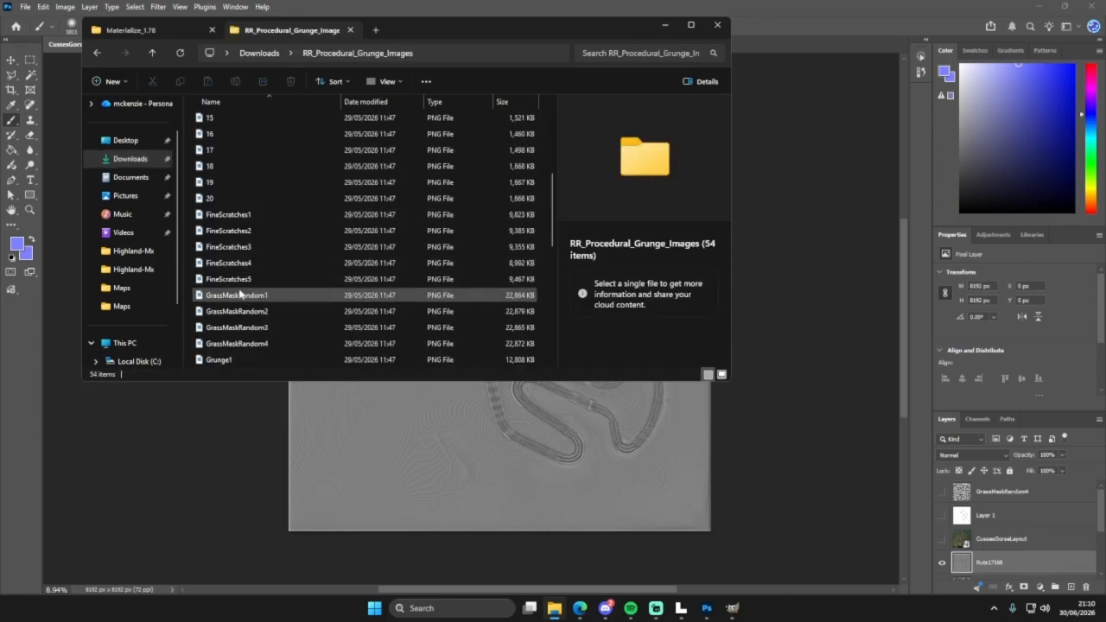
{"action": "left_click", "coordinate": [236, 166]}
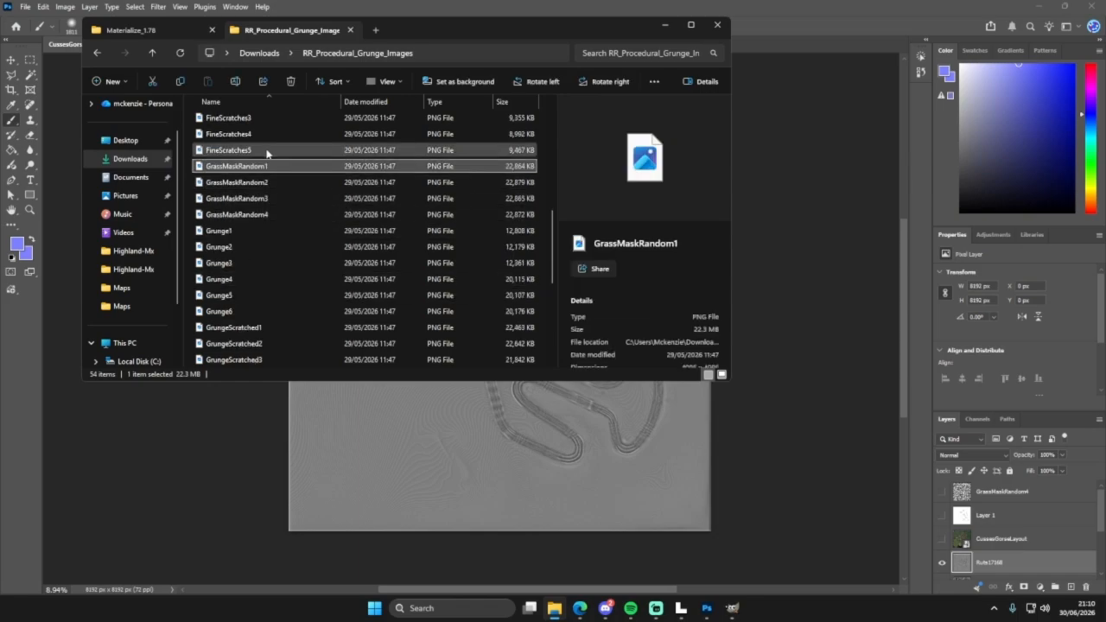
{"action": "left_click", "coordinate": [259, 215], "text": "shift"}
{"action": "left_click_drag", "start_coordinate": [283, 198], "coordinate": [483, 409]}
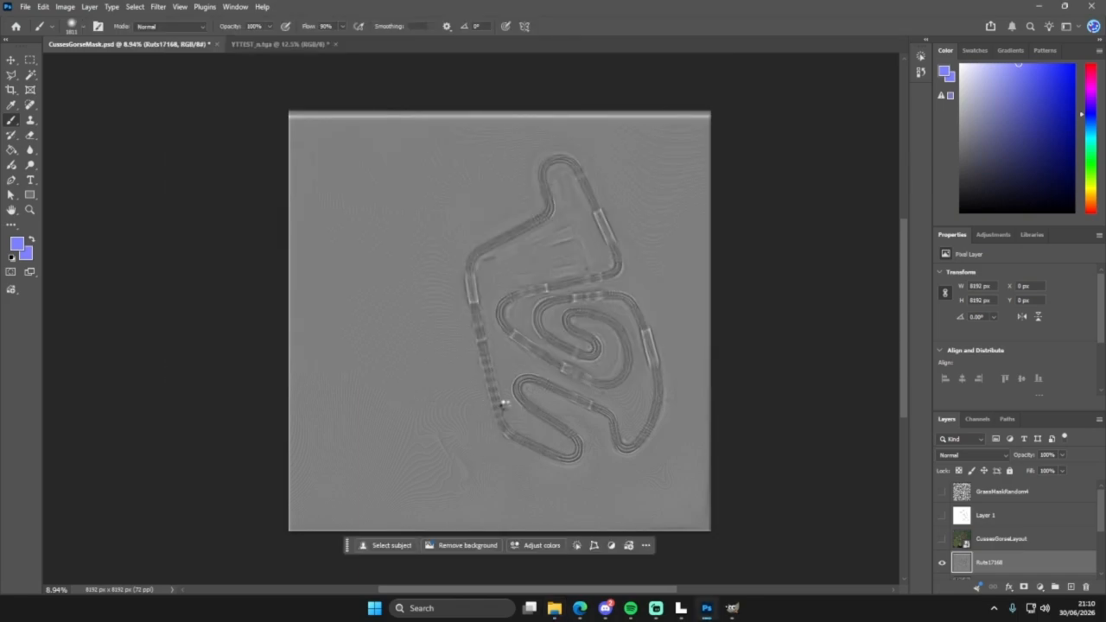
Step: Scale the placed GrassMaskRandom1 and GrassMaskRandom2 images to 200% so each fills the whole canvas, and commit both
{"action": "left_click_drag", "start_coordinate": [501, 211], "coordinate": [514, 109]}
{"action": "left_click_drag", "start_coordinate": [513, 421], "coordinate": [524, 535]}
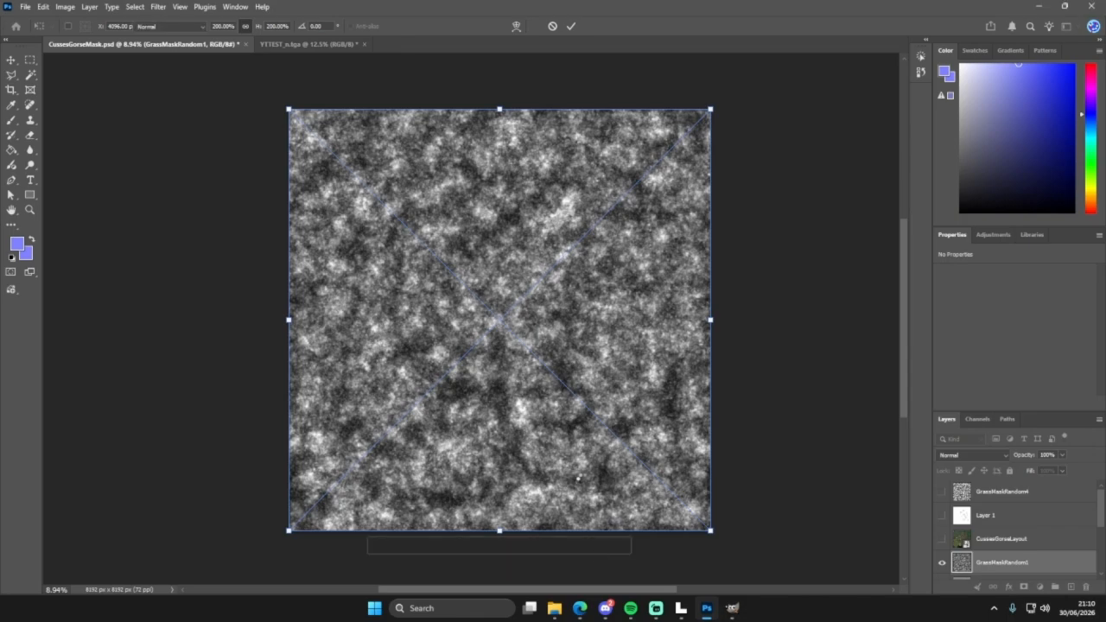
{"action": "key", "text": "Return"}
{"action": "left_click_drag", "start_coordinate": [501, 214], "coordinate": [514, 109]}
{"action": "left_click_drag", "start_coordinate": [514, 425], "coordinate": [522, 535]}
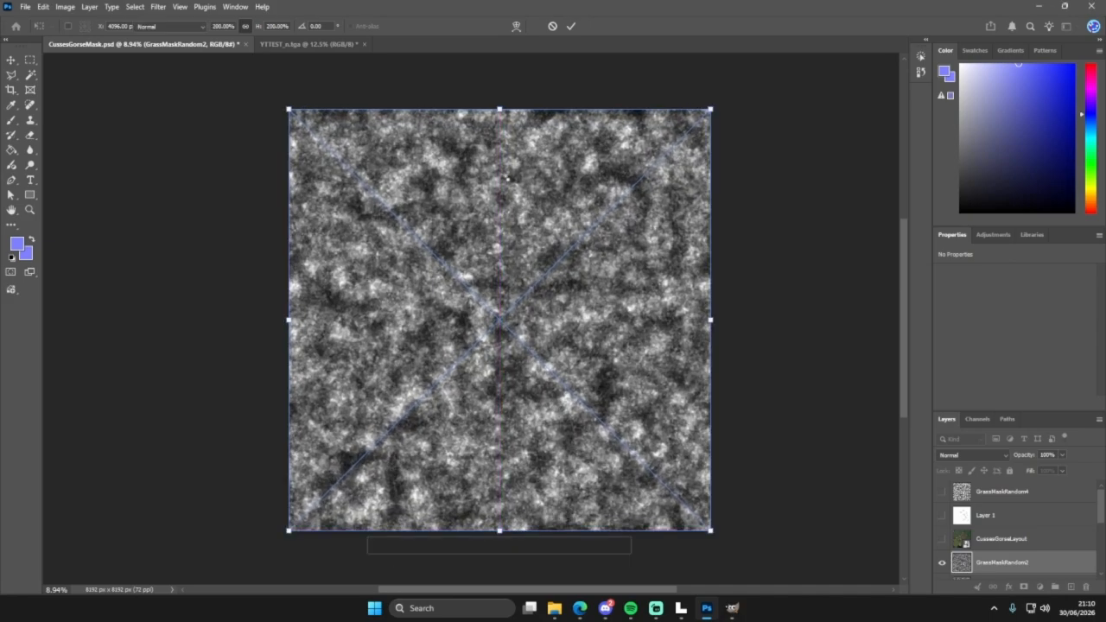
{"action": "key", "text": "Return"}
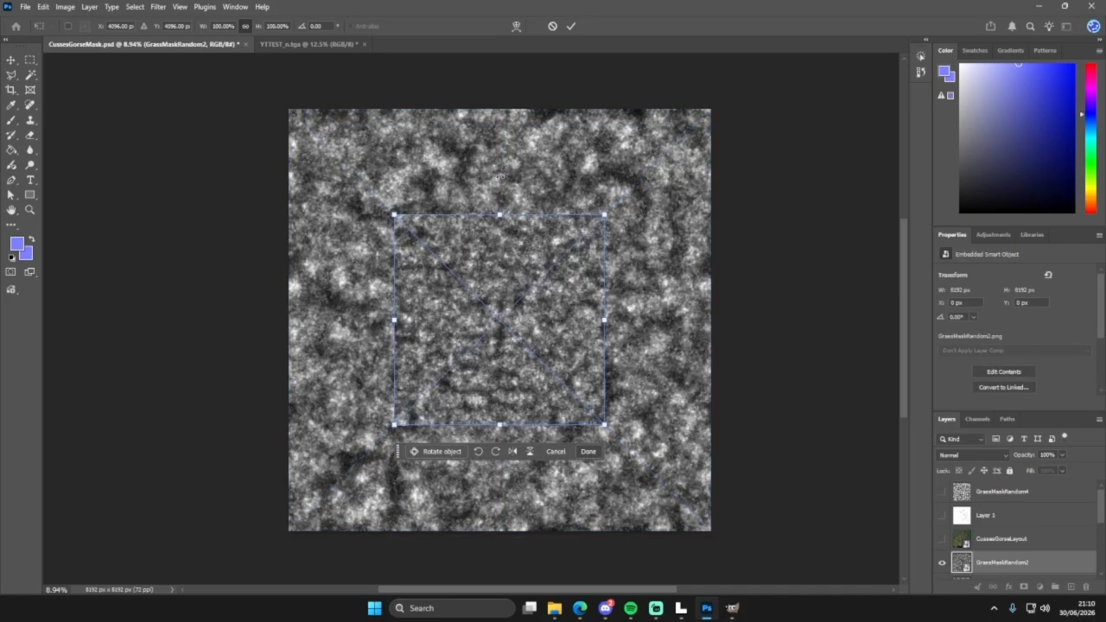
Step: Scale the placed GrassMaskRandom3 and GrassMaskRandom4 images to 200% so each fills the whole canvas, and commit both
{"action": "left_click_drag", "start_coordinate": [501, 214], "coordinate": [511, 113]}
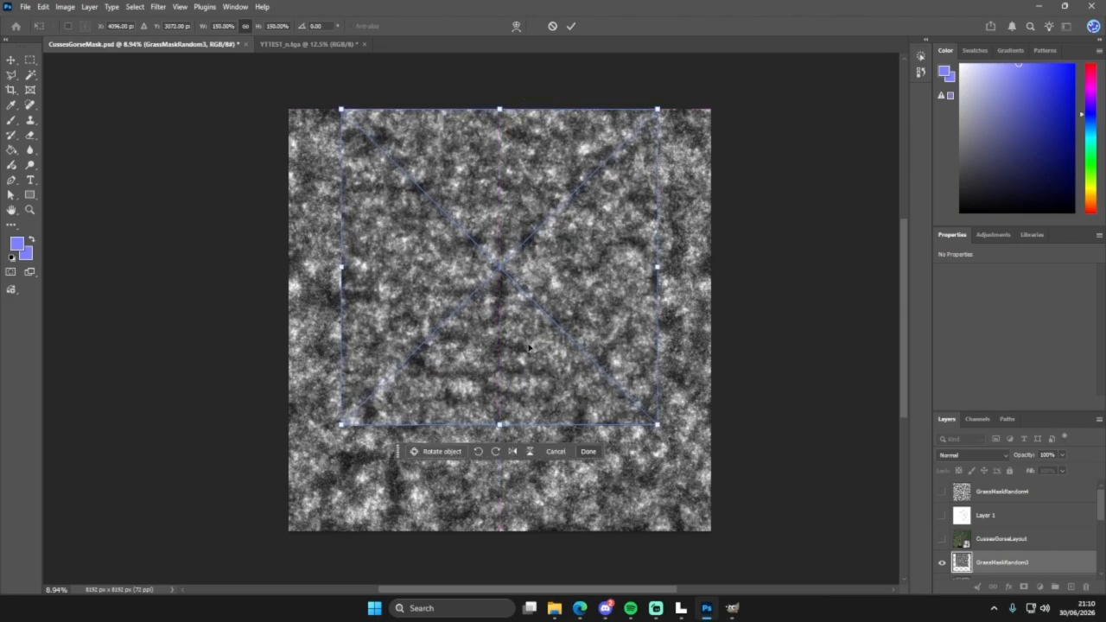
{"action": "left_click_drag", "start_coordinate": [508, 429], "coordinate": [510, 534]}
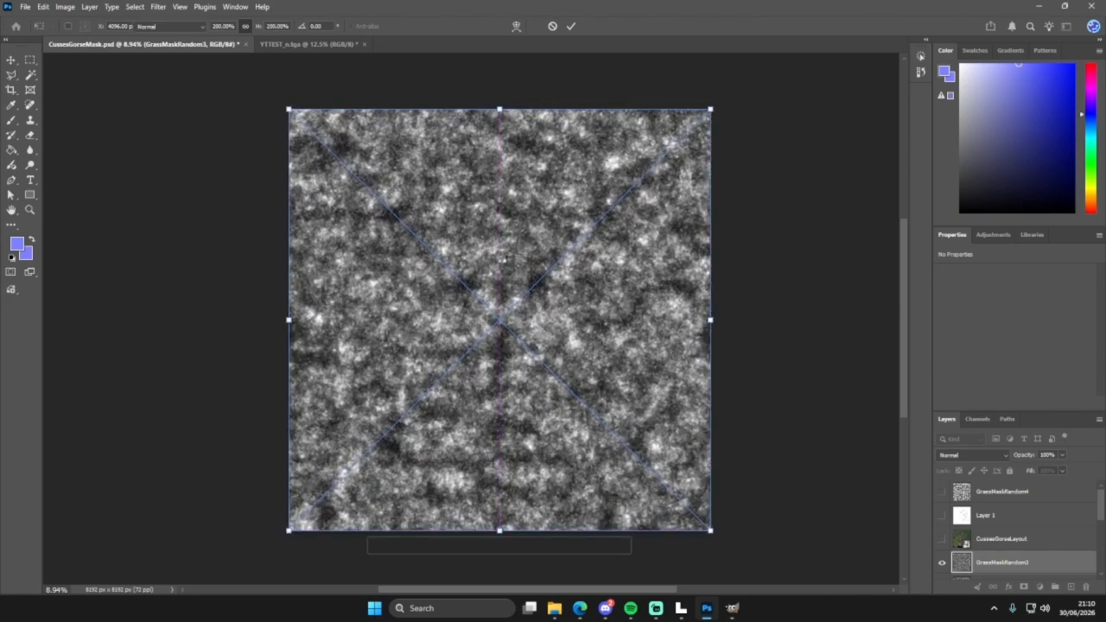
{"action": "key", "text": "Return"}
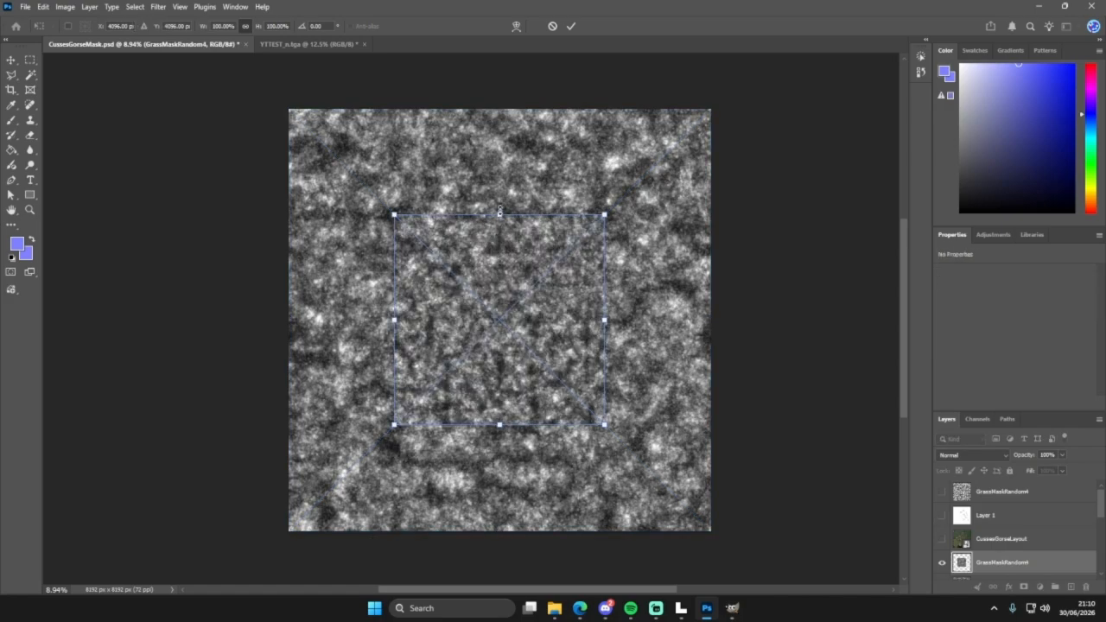
{"action": "left_click_drag", "start_coordinate": [499, 214], "coordinate": [520, 108]}
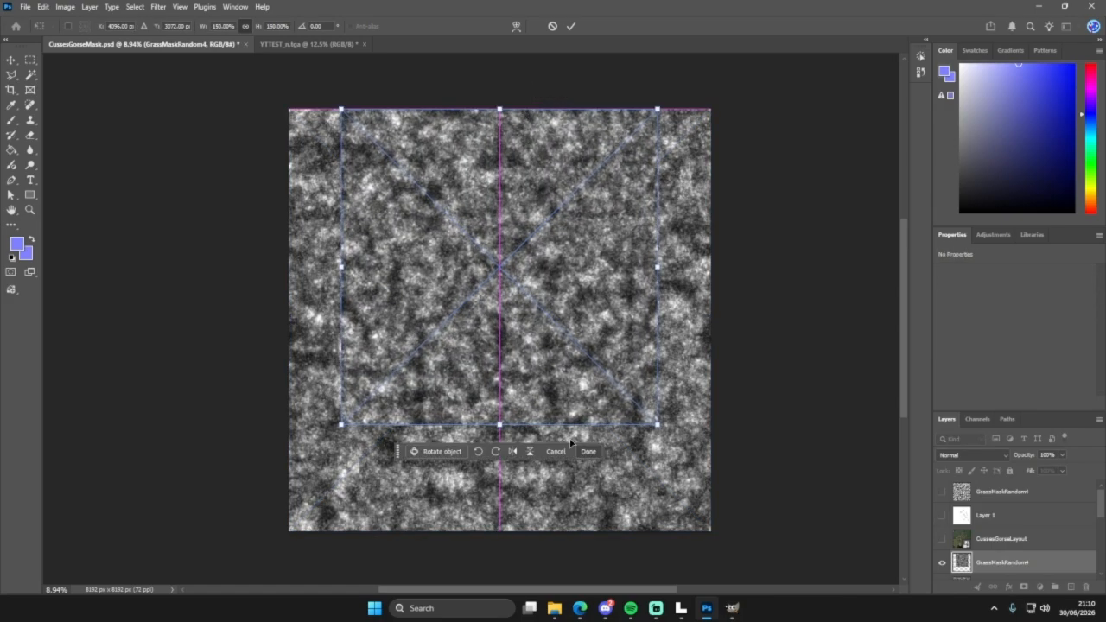
{"action": "left_click_drag", "start_coordinate": [497, 423], "coordinate": [522, 531]}
{"action": "left_click", "coordinate": [589, 557]}
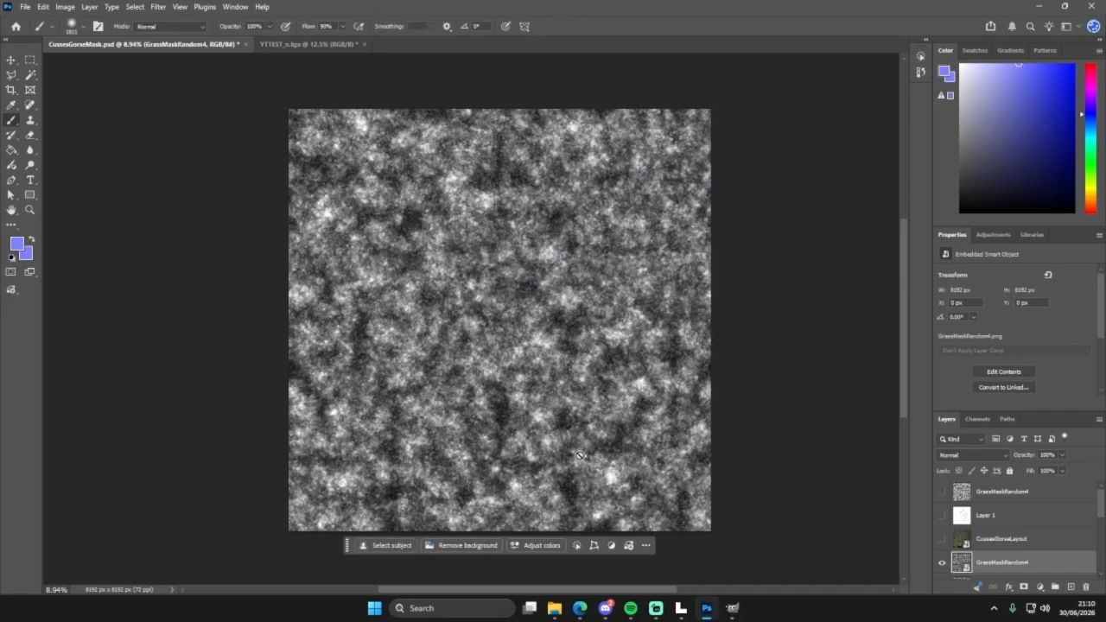
Step: Set the blend mode of the newly placed GrassMaskRandom4 layer to Overlay
{"action": "scroll", "coordinate": [579, 455], "scroll_direction": "down", "scroll_amount": 1}
{"action": "scroll", "coordinate": [579, 458], "scroll_direction": "up", "scroll_amount": 1}
{"action": "scroll", "coordinate": [580, 460], "scroll_direction": "right", "scroll_amount": 1}
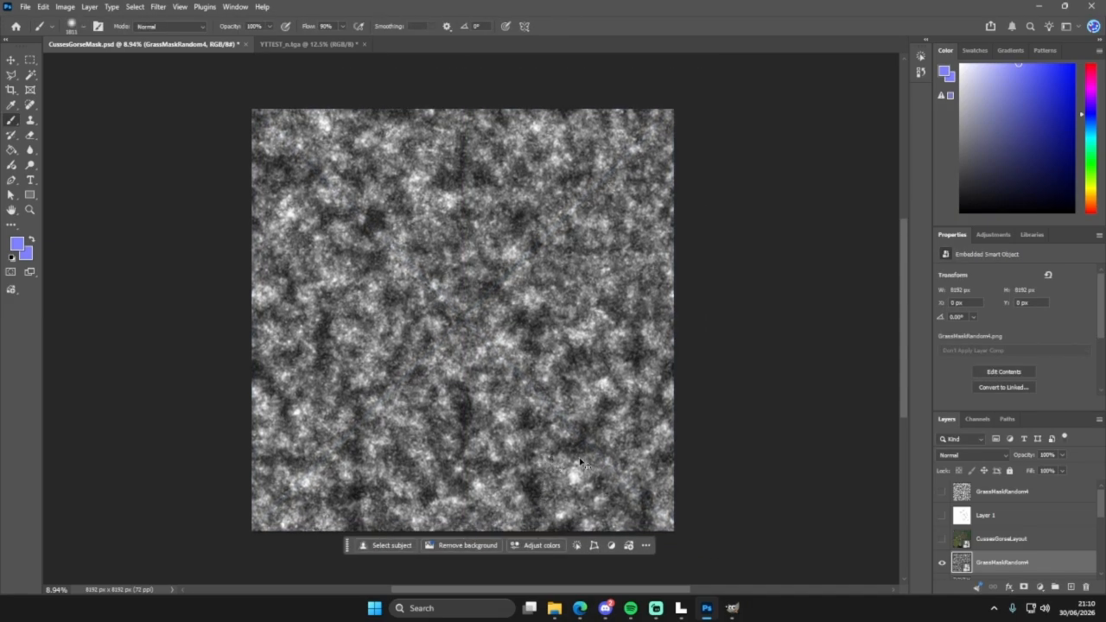
{"action": "left_click", "coordinate": [957, 458]}
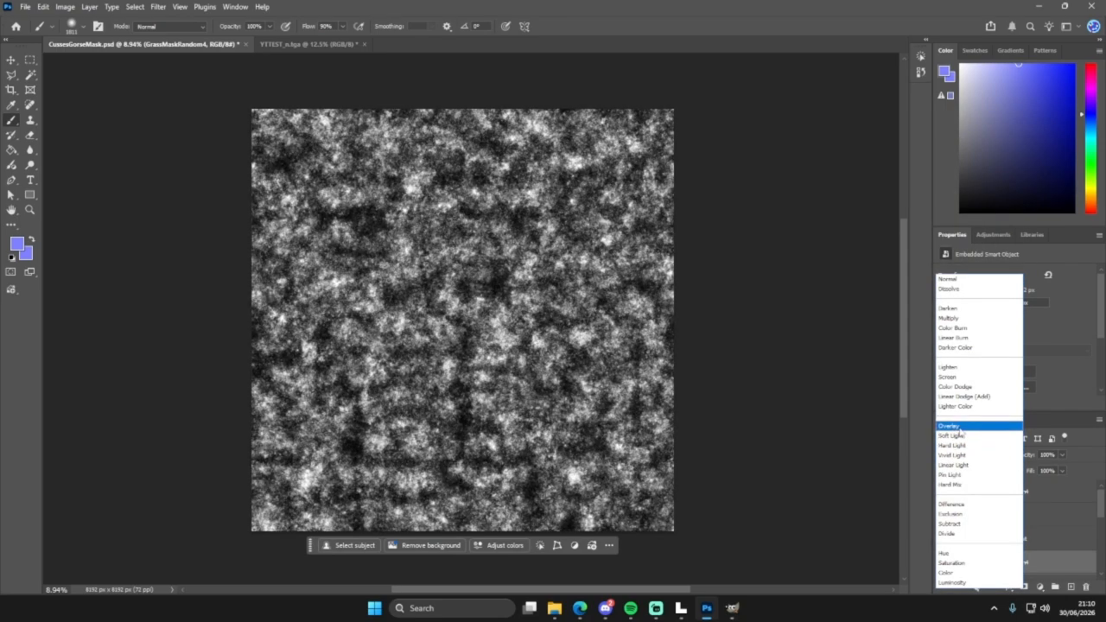
{"action": "left_click", "coordinate": [959, 427]}
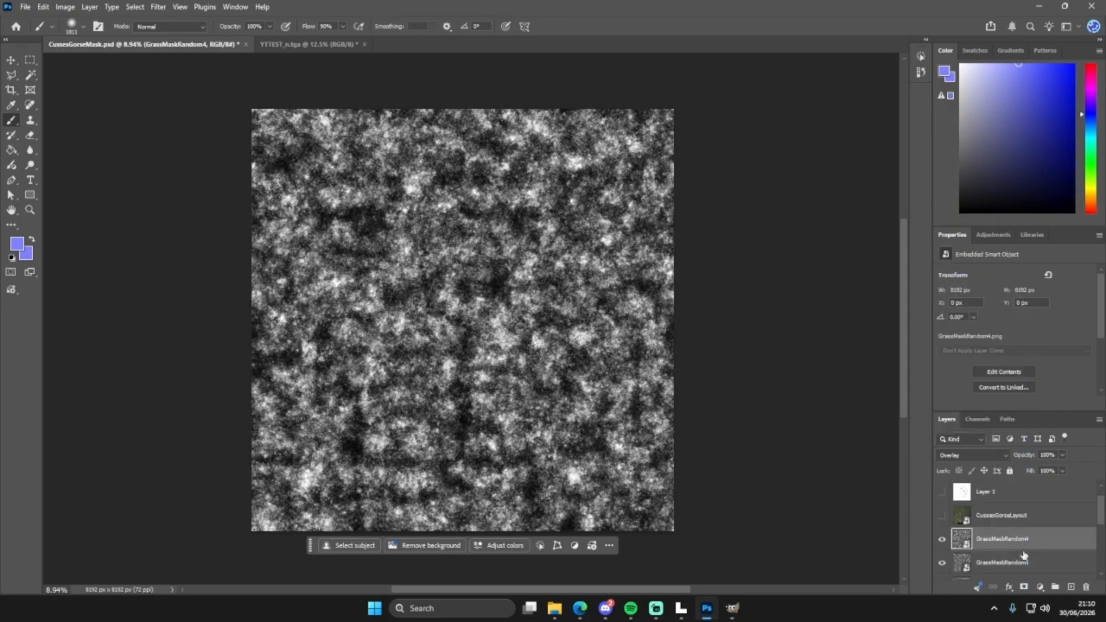
Step: Set the GrassMaskRandom3 layer's blend mode to Overlay and the GrassMaskRandom2 layer's to Lighten
{"action": "scroll", "coordinate": [1015, 549], "scroll_direction": "down", "scroll_amount": 1}
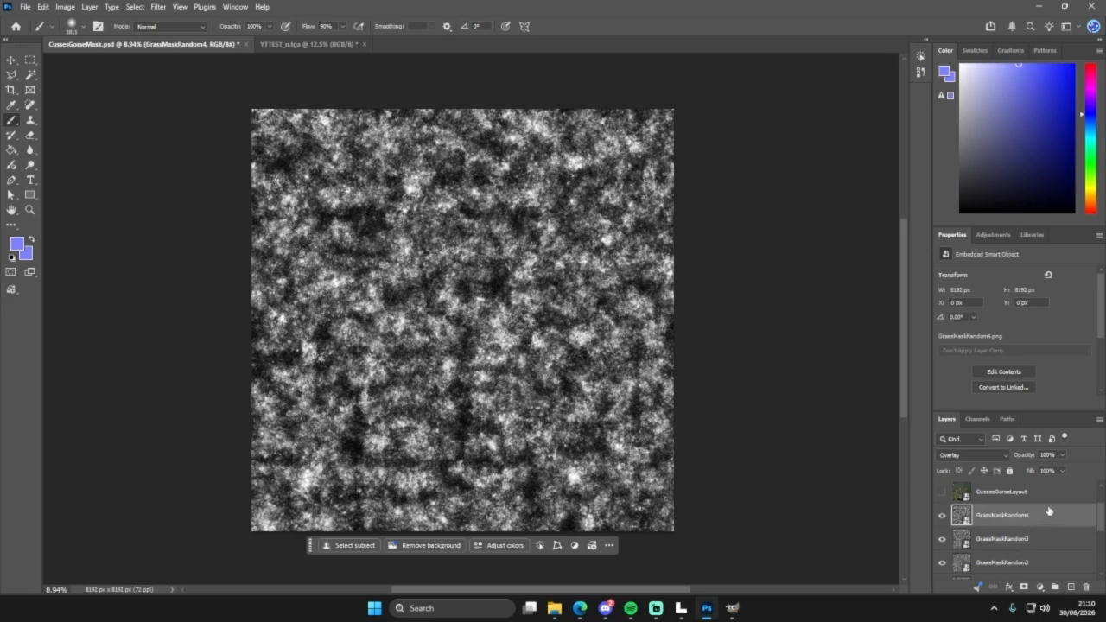
{"action": "left_click_drag", "start_coordinate": [930, 474], "coordinate": [900, 473]}
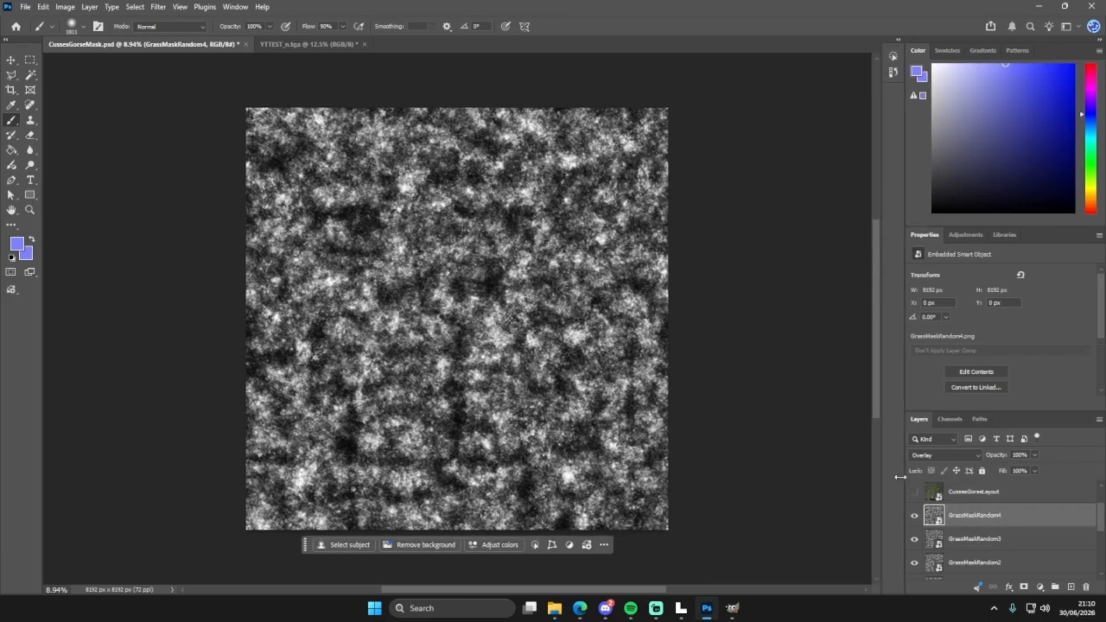
{"action": "left_click", "coordinate": [969, 539]}
{"action": "left_click", "coordinate": [940, 458]}
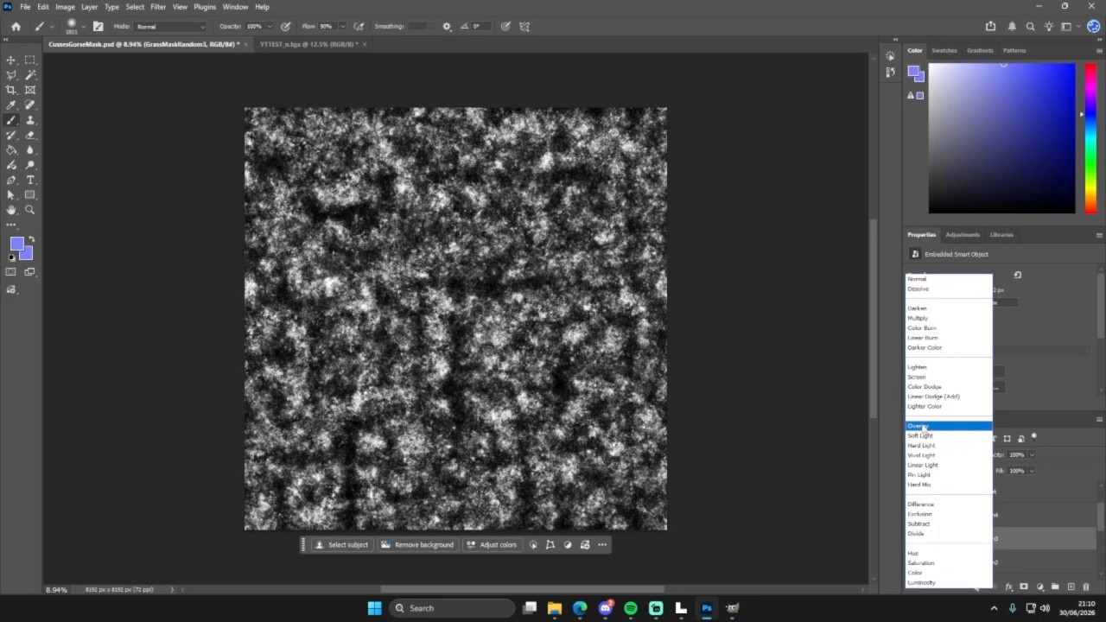
{"action": "left_click", "coordinate": [924, 427]}
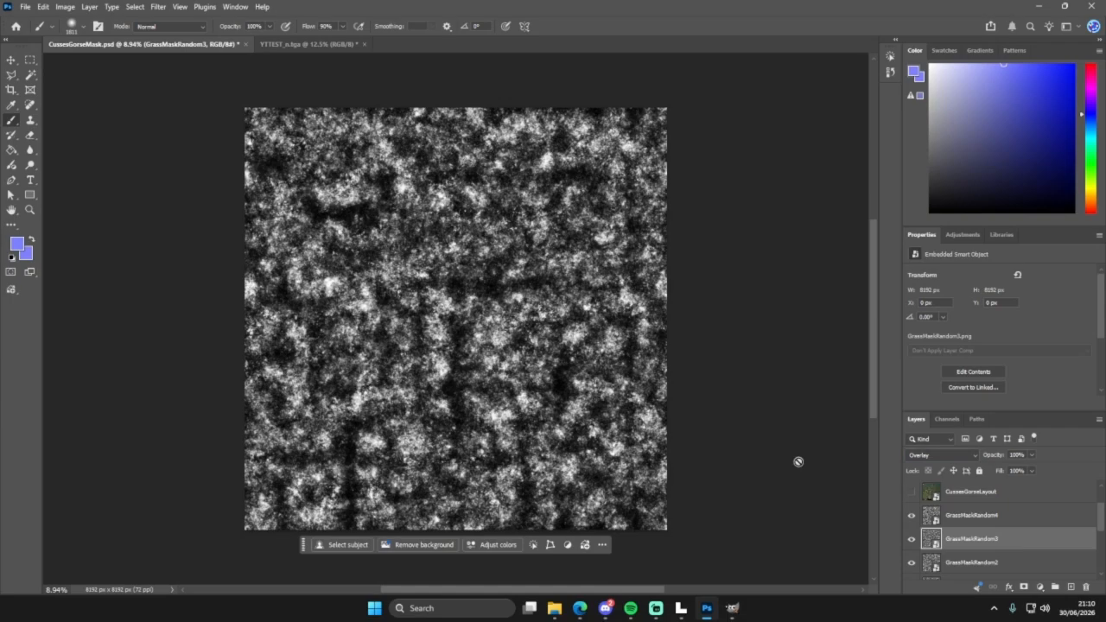
{"action": "left_click", "coordinate": [991, 564]}
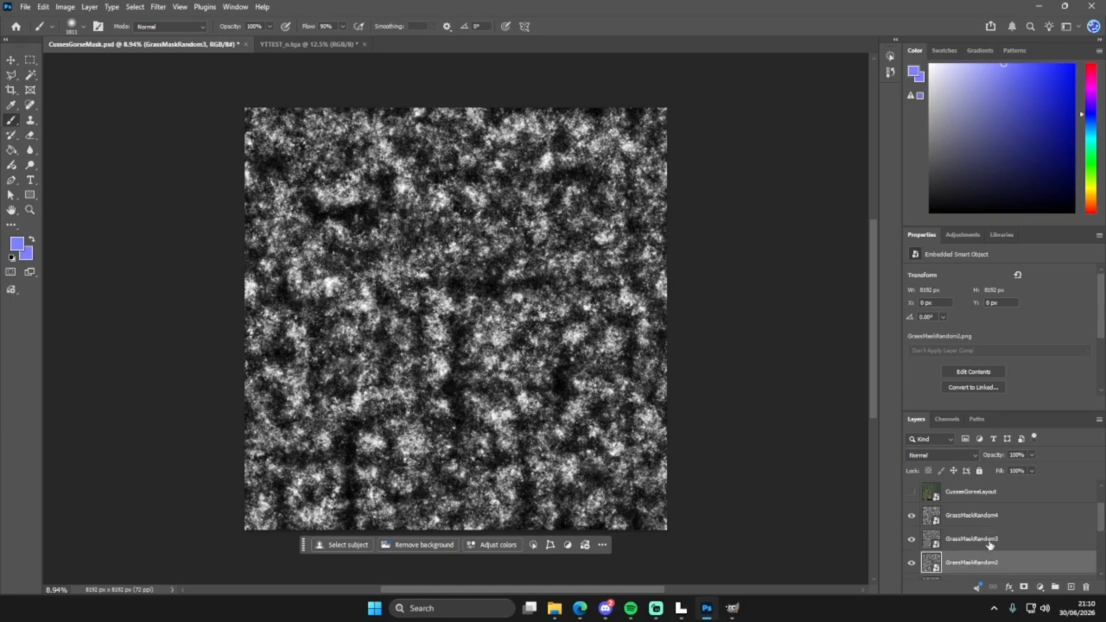
{"action": "left_click", "coordinate": [941, 455]}
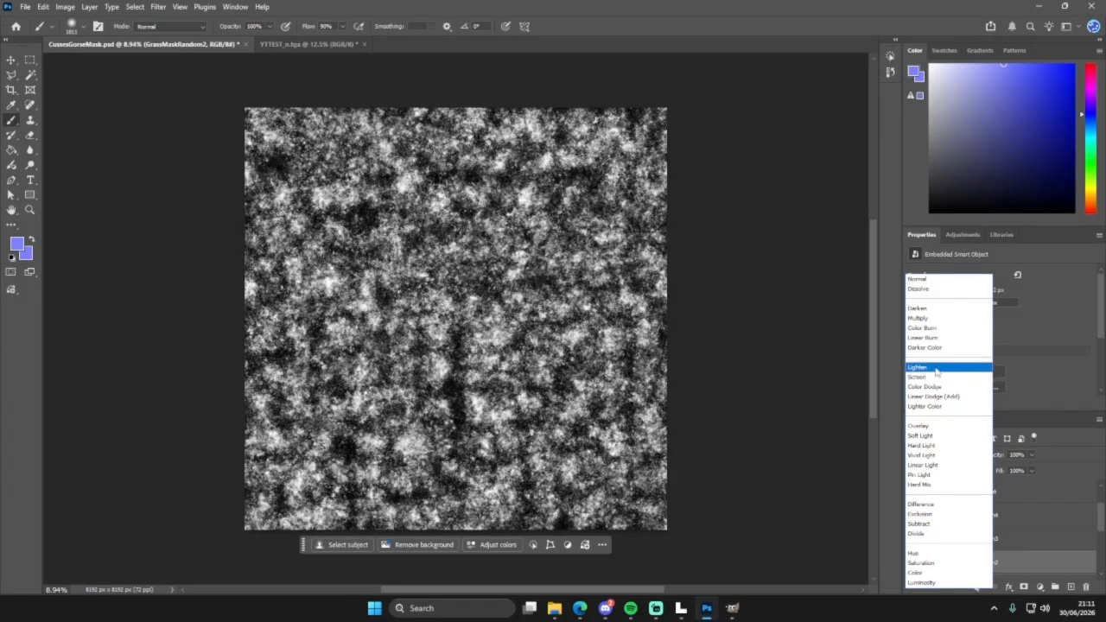
{"action": "left_click", "coordinate": [935, 369]}
Step: Select the four placed layers from GrassMaskRandom1 to GrassMaskRandom4 and merge them into one layer
{"action": "left_click", "coordinate": [972, 516]}
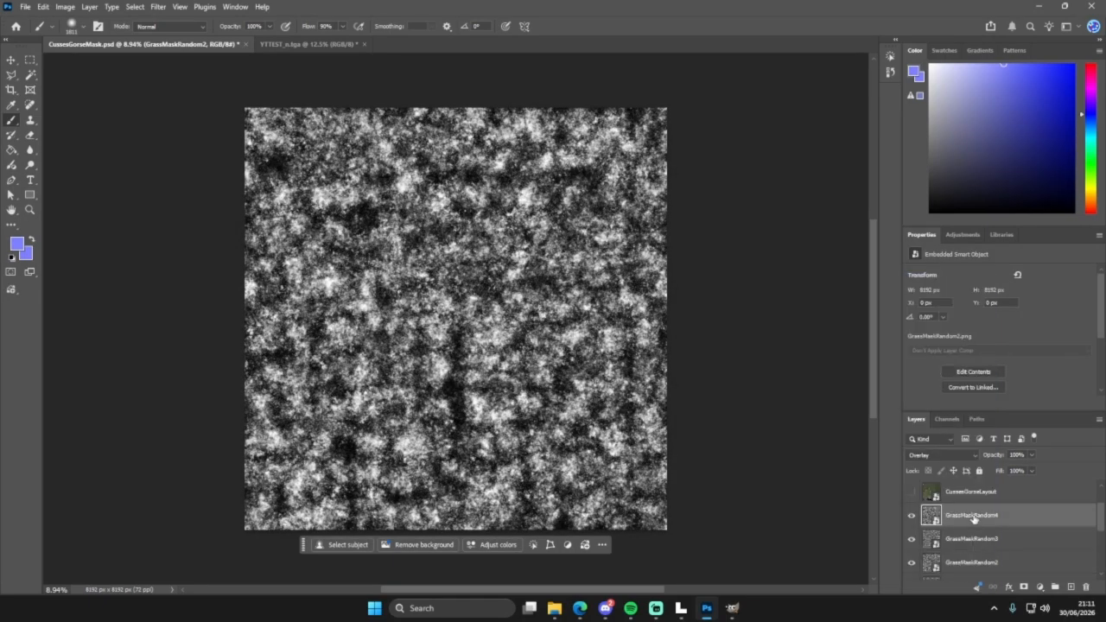
{"action": "scroll", "coordinate": [973, 518], "scroll_direction": "down", "scroll_amount": 1}
{"action": "left_click", "coordinate": [967, 567]}
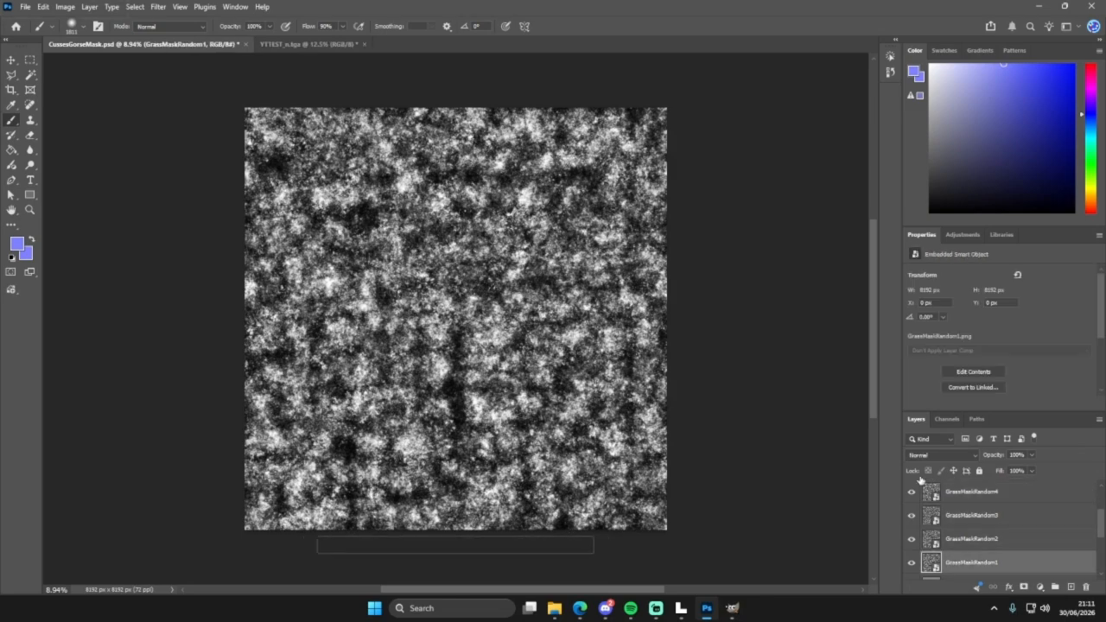
{"action": "left_click", "coordinate": [965, 496], "text": "shift"}
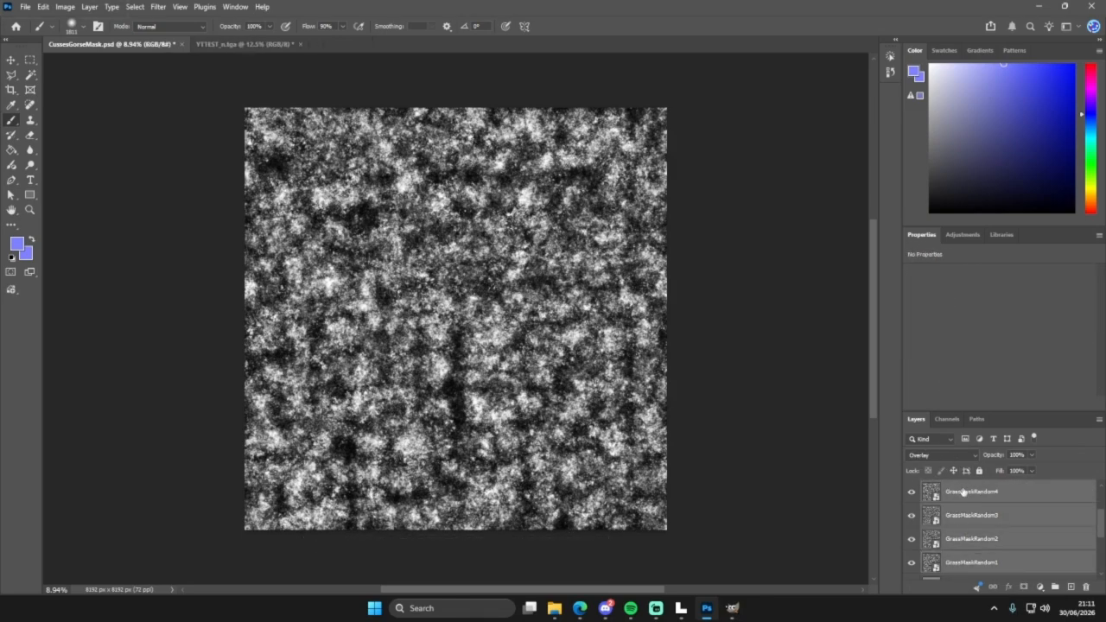
{"action": "right_click", "coordinate": [965, 492]}
{"action": "left_click", "coordinate": [994, 250]}
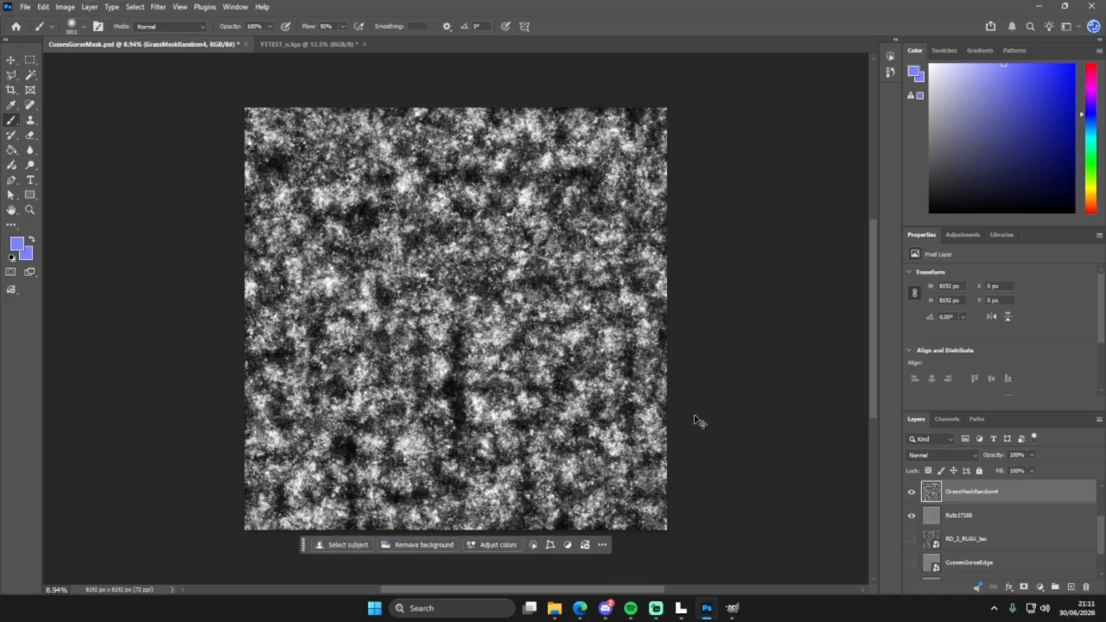
Step: Add an empty layer between the merged GrassMaskRandom4 and the ruts layer, and hide GrassMaskRandom4
{"action": "left_click", "coordinate": [1071, 587]}
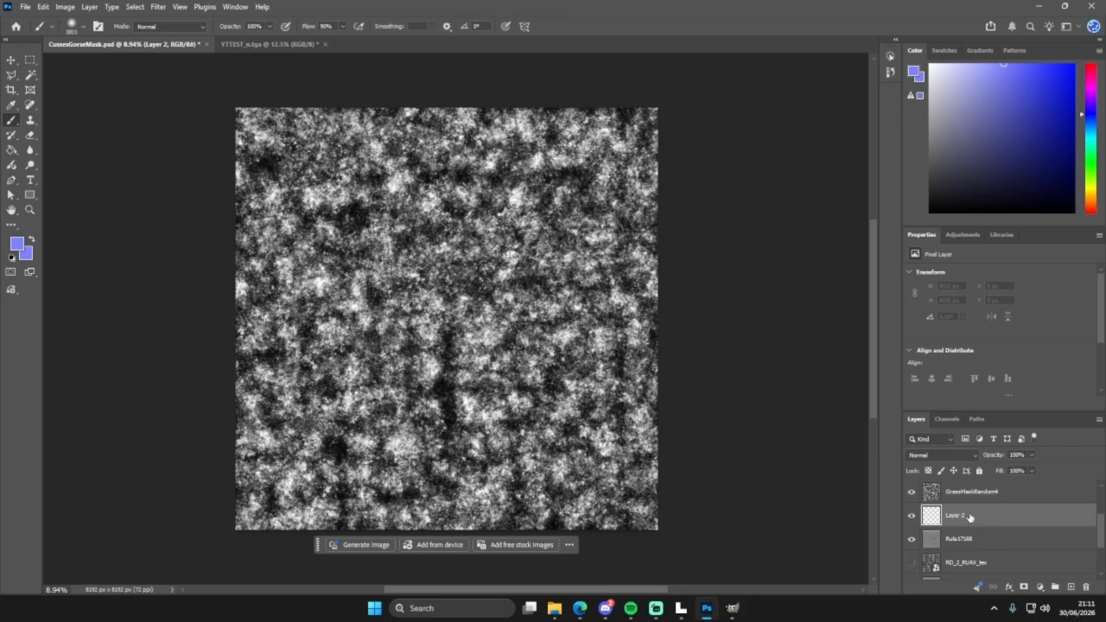
{"action": "left_click_drag", "start_coordinate": [969, 517], "coordinate": [972, 488]}
{"action": "left_click", "coordinate": [912, 517]}
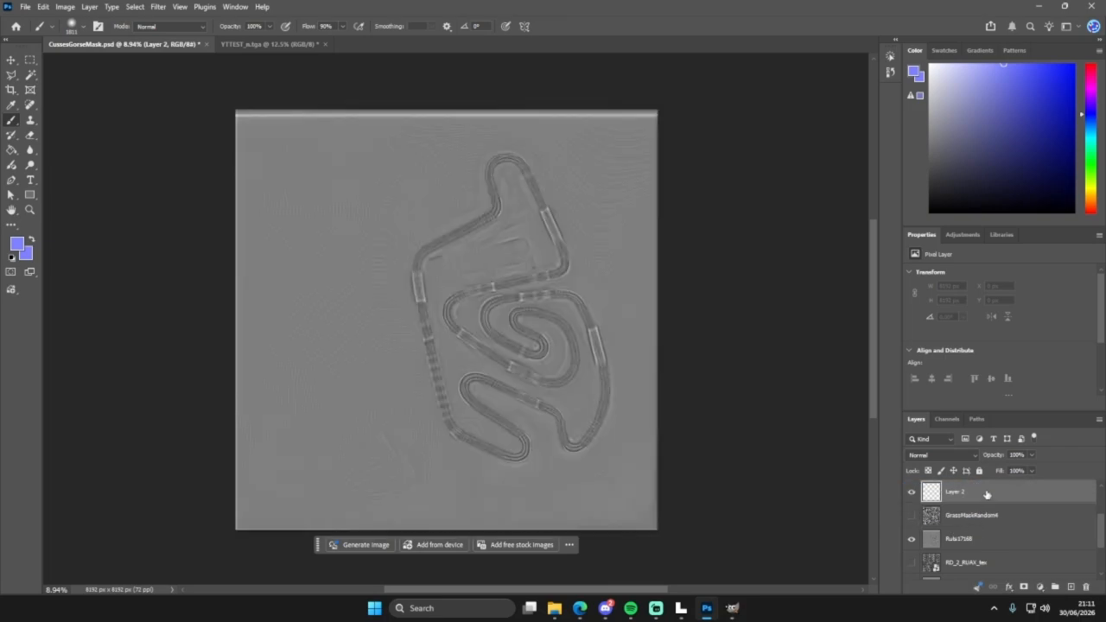
{"action": "scroll", "coordinate": [982, 514], "scroll_direction": "down", "scroll_amount": 2}
{"action": "scroll", "coordinate": [975, 527], "scroll_direction": "up", "scroll_amount": 3}
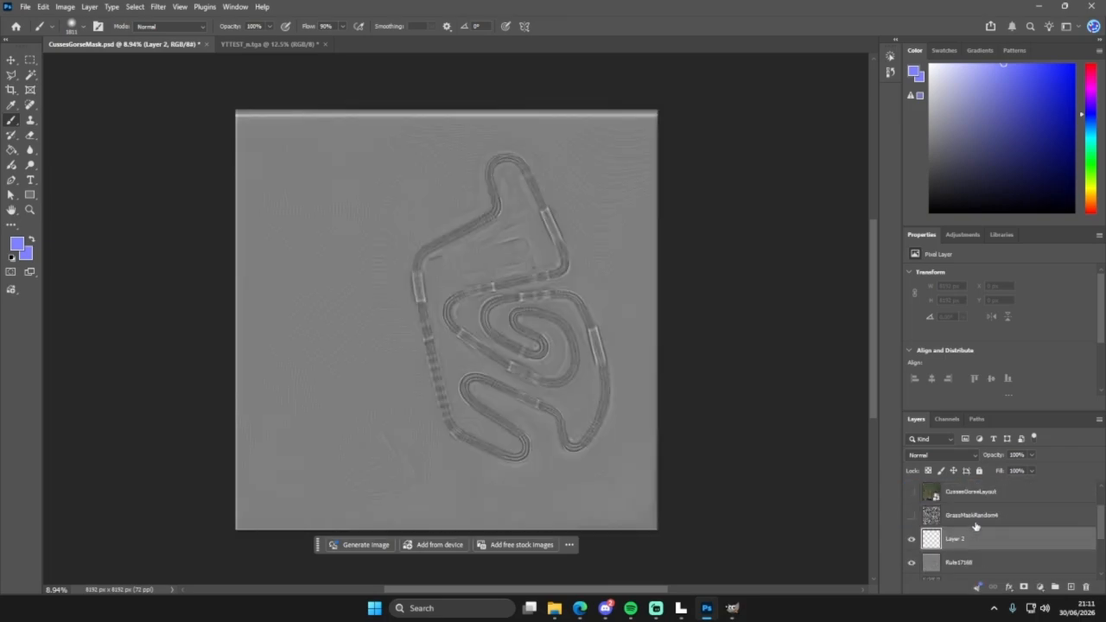
{"action": "scroll", "coordinate": [970, 540], "scroll_direction": "down", "scroll_amount": 1}
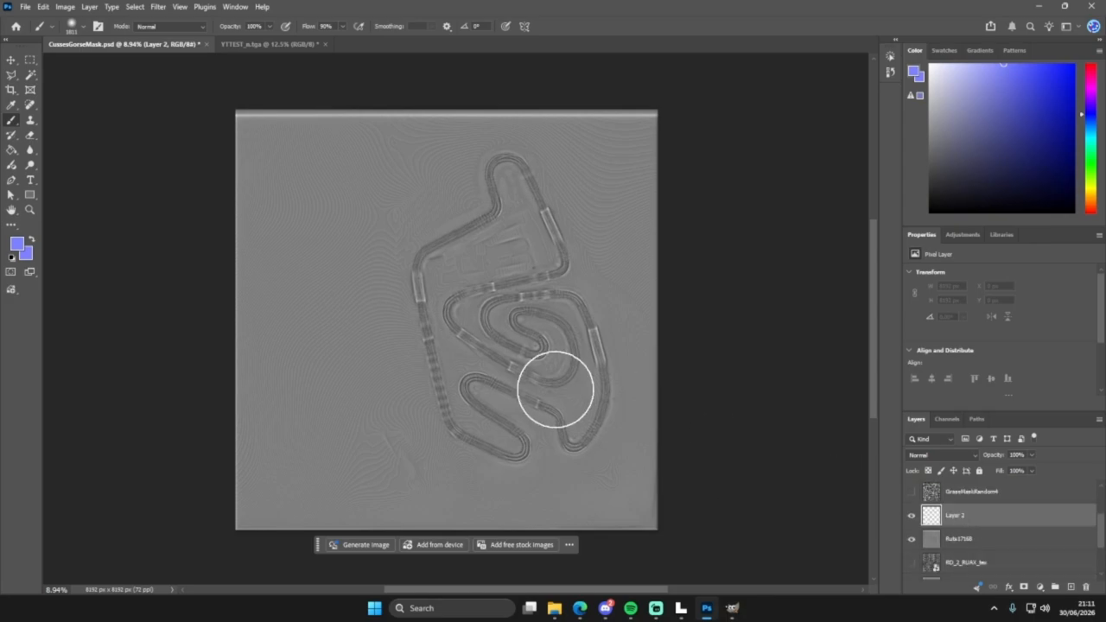
Step: Set the foreground color to white (ffffff) and paint the ground all around the outside of the track on Layer 2
{"action": "left_click", "coordinate": [16, 245]}
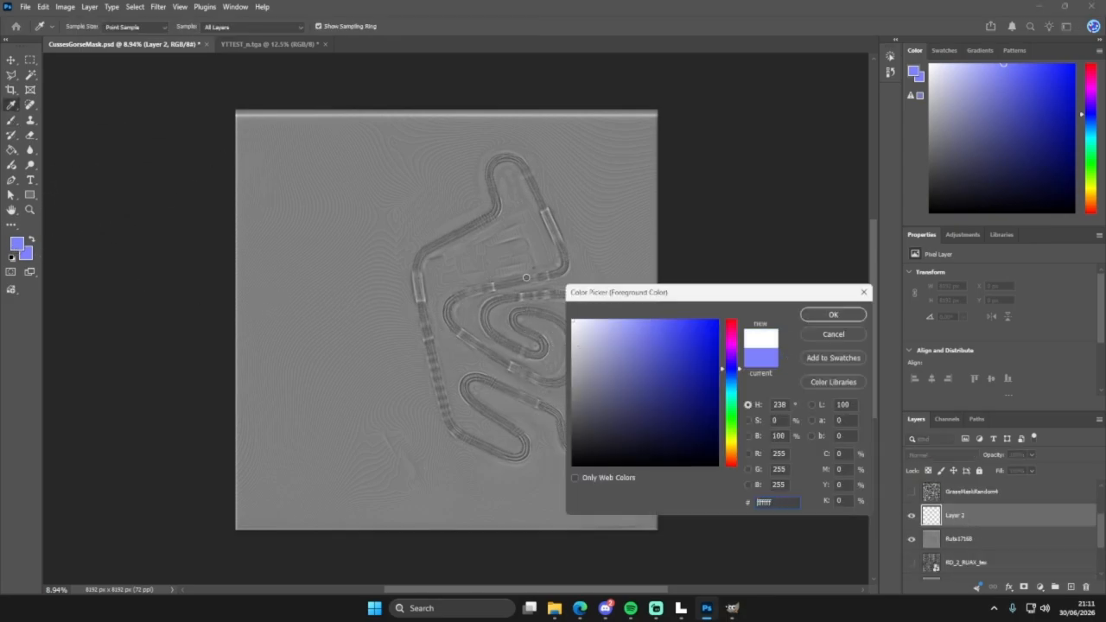
{"action": "left_click", "coordinate": [832, 315]}
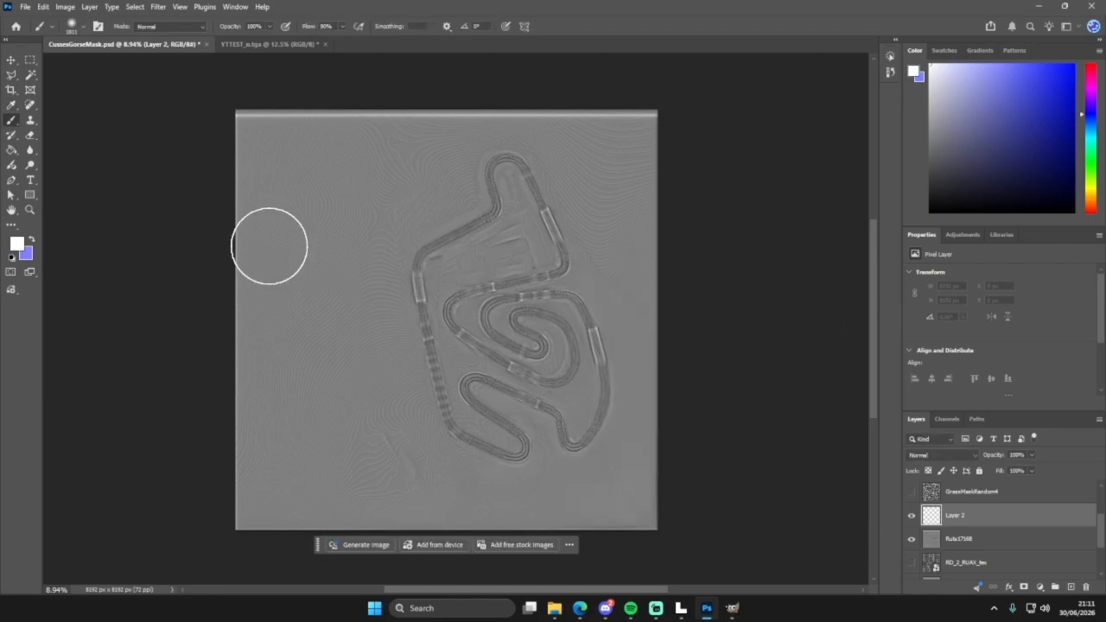
{"action": "mouse_move", "coordinate": [268, 246]}
{"action": "left_mouse_down"}
{"action": "mouse_move", "coordinate": [244, 437]}
{"action": "mouse_move", "coordinate": [242, 592]}
{"action": "mouse_move", "coordinate": [270, 302]}
{"action": "left_mouse_up"}
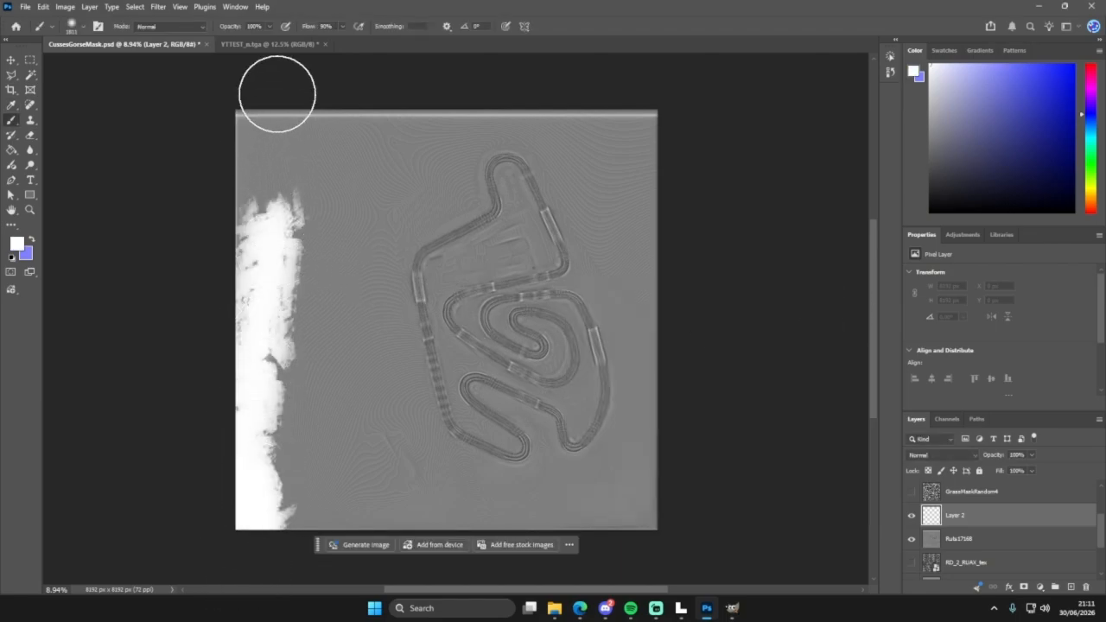
{"action": "mouse_move", "coordinate": [277, 93]}
{"action": "left_mouse_down"}
{"action": "mouse_move", "coordinate": [317, 100]}
{"action": "mouse_move", "coordinate": [215, 128]}
{"action": "mouse_move", "coordinate": [274, 94]}
{"action": "mouse_move", "coordinate": [223, 108]}
{"action": "mouse_move", "coordinate": [361, 77]}
{"action": "mouse_move", "coordinate": [306, 109]}
{"action": "mouse_move", "coordinate": [427, 104]}
{"action": "left_mouse_up"}
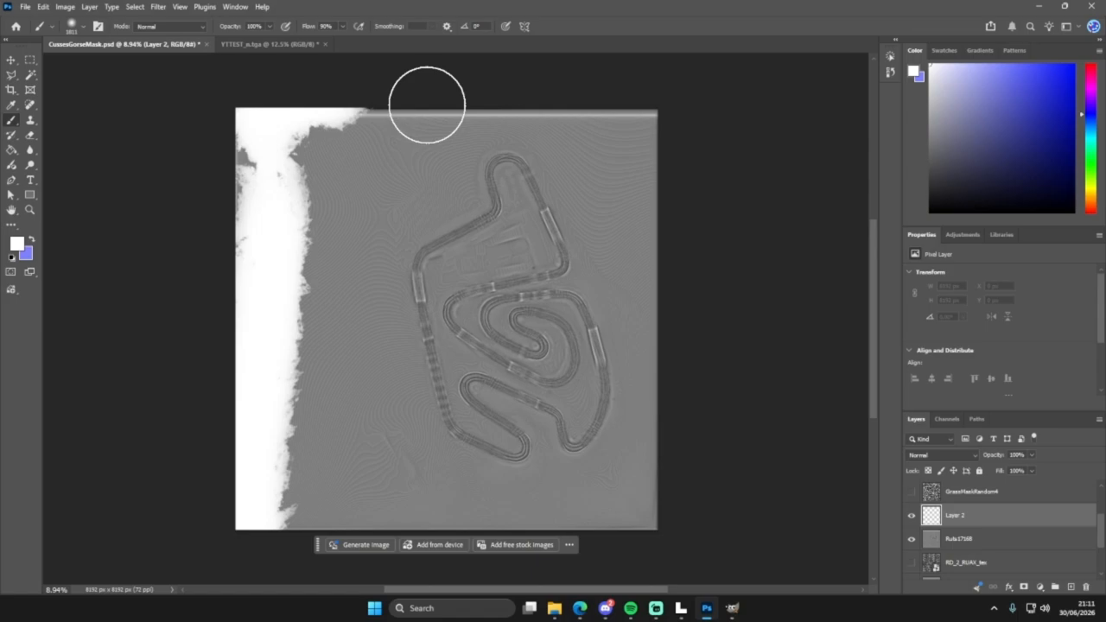
{"action": "mouse_move", "coordinate": [627, 116]}
{"action": "left_mouse_down"}
{"action": "mouse_move", "coordinate": [643, 227]}
{"action": "mouse_move", "coordinate": [666, 333]}
{"action": "mouse_move", "coordinate": [607, 174]}
{"action": "mouse_move", "coordinate": [551, 95]}
{"action": "mouse_move", "coordinate": [436, 124]}
{"action": "mouse_move", "coordinate": [428, 179]}
{"action": "mouse_move", "coordinate": [414, 187]}
{"action": "mouse_move", "coordinate": [358, 170]}
{"action": "mouse_move", "coordinate": [320, 139]}
{"action": "mouse_move", "coordinate": [275, 223]}
{"action": "mouse_move", "coordinate": [295, 256]}
{"action": "mouse_move", "coordinate": [314, 459]}
{"action": "mouse_move", "coordinate": [311, 562]}
{"action": "mouse_move", "coordinate": [275, 568]}
{"action": "mouse_move", "coordinate": [264, 556]}
{"action": "mouse_move", "coordinate": [387, 538]}
{"action": "mouse_move", "coordinate": [260, 498]}
{"action": "mouse_move", "coordinate": [626, 534]}
{"action": "mouse_move", "coordinate": [656, 502]}
{"action": "mouse_move", "coordinate": [669, 481]}
{"action": "mouse_move", "coordinate": [667, 357]}
{"action": "mouse_move", "coordinate": [551, 125]}
{"action": "left_mouse_up"}
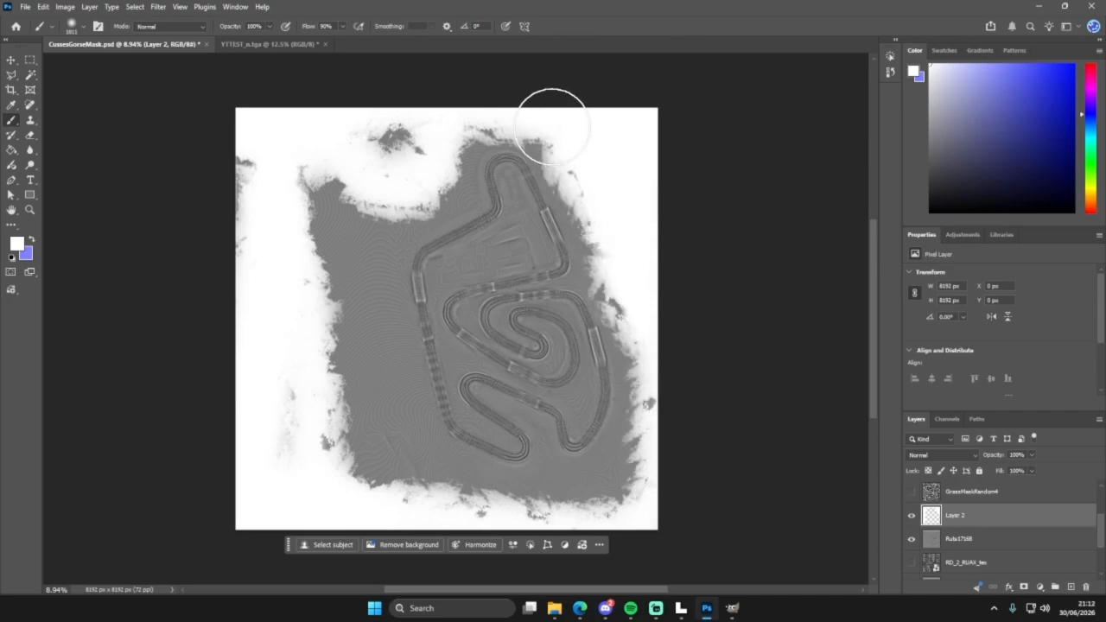
{"action": "mouse_move", "coordinate": [440, 153]}
{"action": "left_mouse_down"}
{"action": "mouse_move", "coordinate": [439, 183]}
{"action": "mouse_move", "coordinate": [363, 212]}
{"action": "mouse_move", "coordinate": [362, 337]}
{"action": "mouse_move", "coordinate": [372, 205]}
{"action": "mouse_move", "coordinate": [327, 174]}
{"action": "mouse_move", "coordinate": [323, 335]}
{"action": "mouse_move", "coordinate": [317, 169]}
{"action": "mouse_move", "coordinate": [411, 122]}
{"action": "mouse_move", "coordinate": [364, 144]}
{"action": "mouse_move", "coordinate": [330, 223]}
{"action": "mouse_move", "coordinate": [335, 344]}
{"action": "mouse_move", "coordinate": [377, 349]}
{"action": "left_mouse_up"}
{"action": "mouse_move", "coordinate": [392, 423]}
{"action": "left_mouse_down"}
{"action": "mouse_move", "coordinate": [462, 517]}
{"action": "mouse_move", "coordinate": [296, 312]}
{"action": "mouse_move", "coordinate": [551, 516]}
{"action": "mouse_move", "coordinate": [645, 499]}
{"action": "mouse_move", "coordinate": [659, 427]}
{"action": "left_mouse_up"}
Step: Set the brush size to 105 px, enlarge it further, and paint white between the track's lanes and over leftover grey patches
{"action": "left_click", "coordinate": [76, 26]}
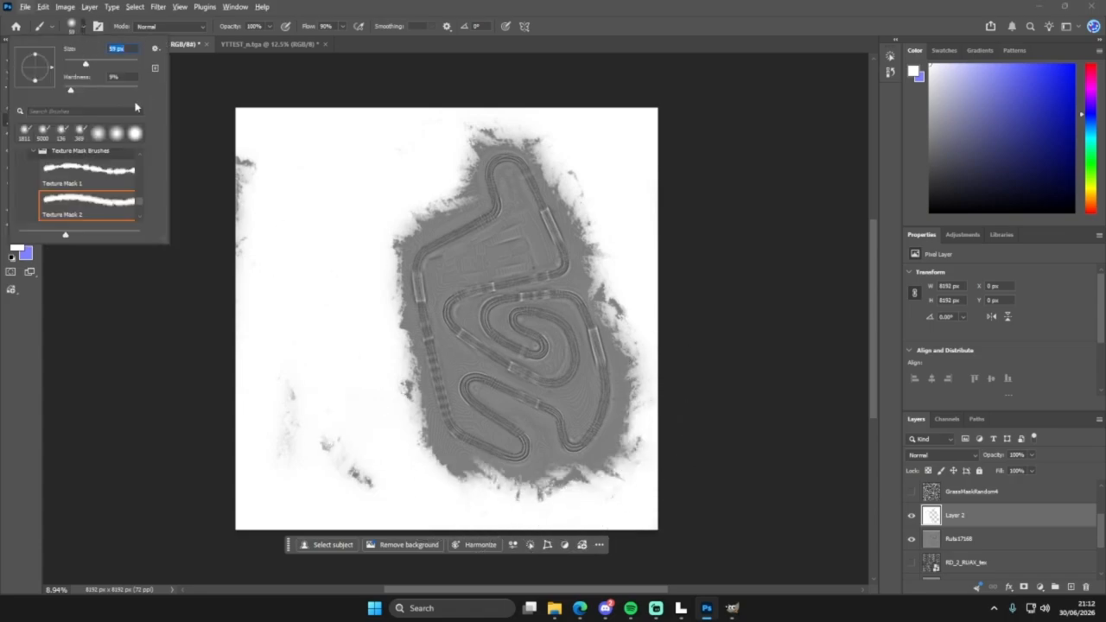
{"action": "type", "text": "105"}
{"action": "key", "text": "Return"}
{"action": "left_click_drag", "start_coordinate": [522, 416], "coordinate": [549, 458]}
{"action": "left_click", "coordinate": [83, 27]}
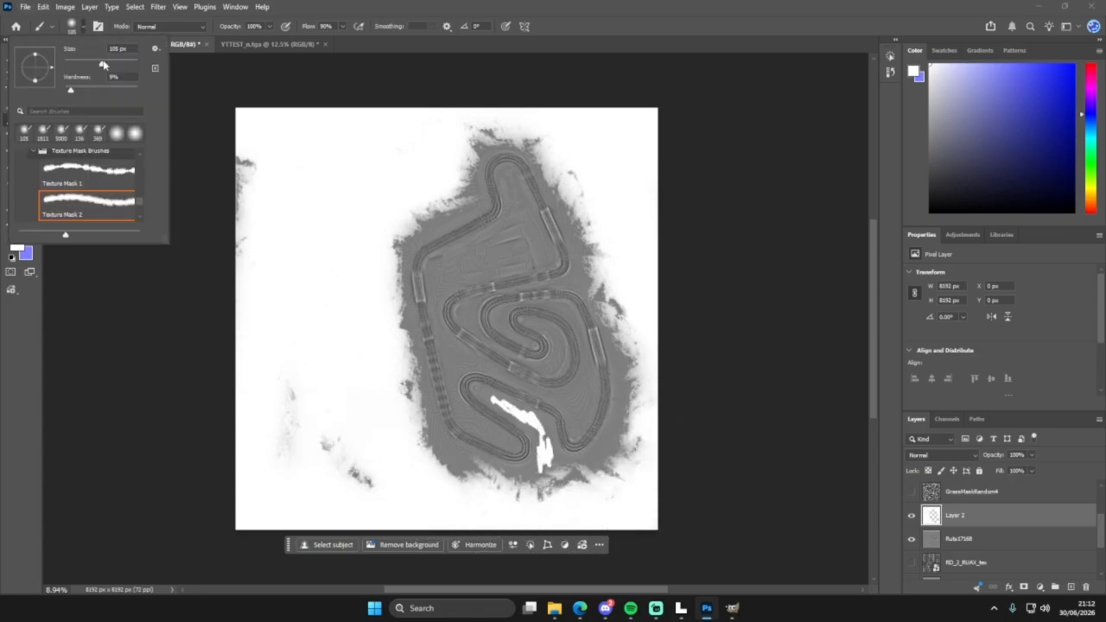
{"action": "left_click_drag", "start_coordinate": [103, 66], "coordinate": [110, 66]}
{"action": "left_click", "coordinate": [518, 418]}
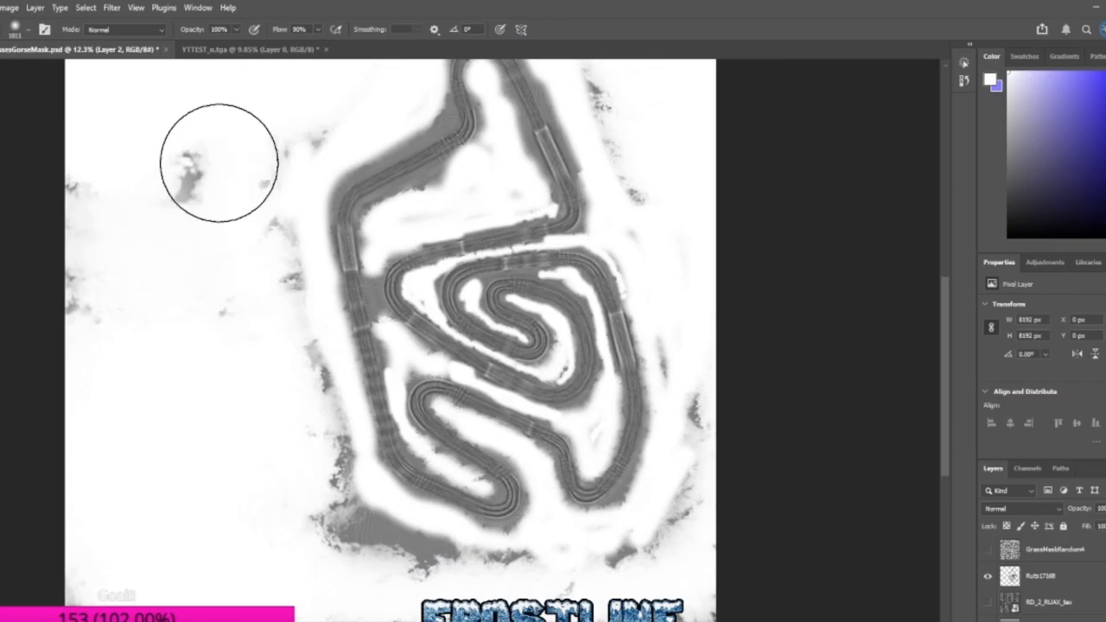
{"action": "mouse_move", "coordinate": [319, 536]}
{"action": "left_mouse_down"}
{"action": "mouse_move", "coordinate": [485, 599]}
{"action": "mouse_move", "coordinate": [425, 593]}
{"action": "mouse_move", "coordinate": [494, 533]}
{"action": "left_mouse_up"}
{"action": "scroll", "coordinate": [494, 533], "scroll_direction": "down", "scroll_amount": 2}
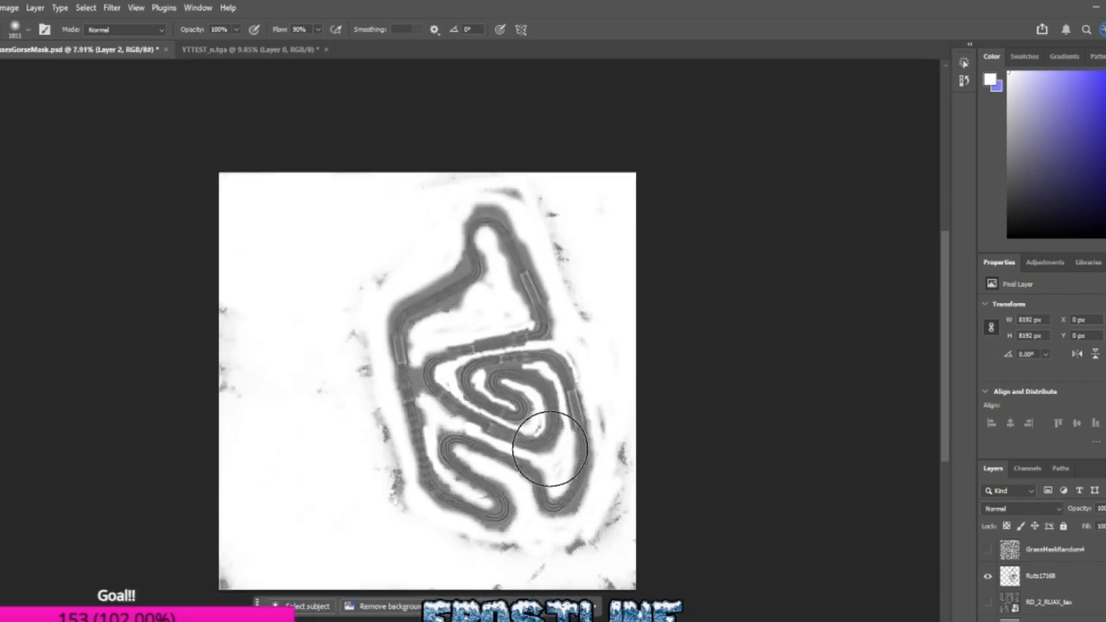
Step: Show and select the GrassMaskRandom4 layer
{"action": "left_click", "coordinate": [987, 551]}
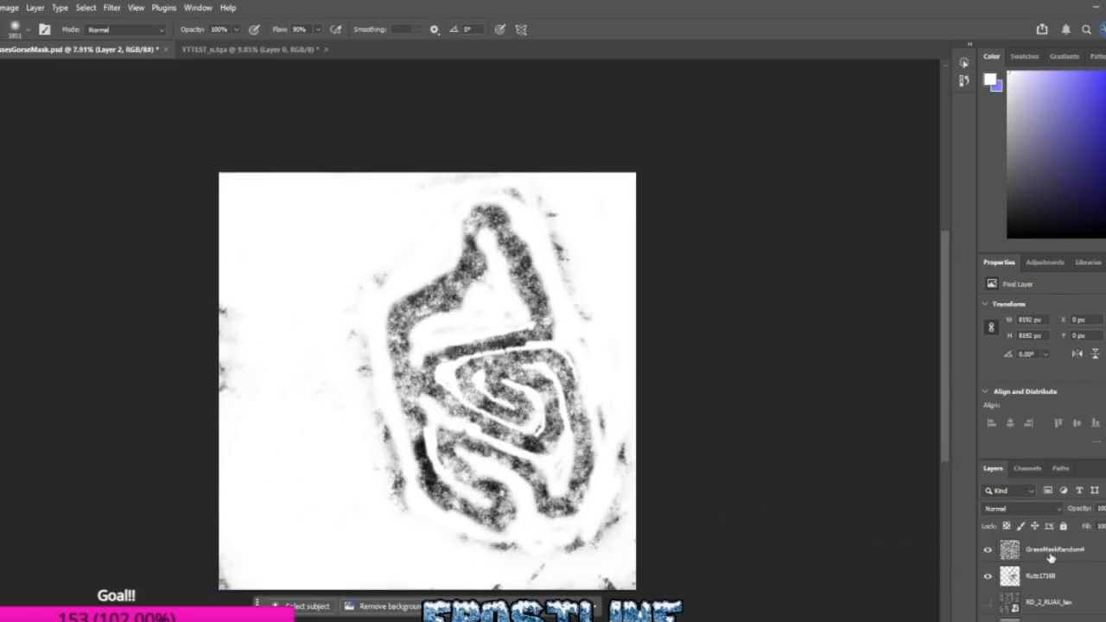
{"action": "left_click", "coordinate": [1045, 553]}
Step: Try the Ruts17168 layer as a clipping mask above GrassMaskRandom4, undo it, and restore the layer order
{"action": "left_click_drag", "start_coordinate": [1047, 585], "coordinate": [1071, 544]}
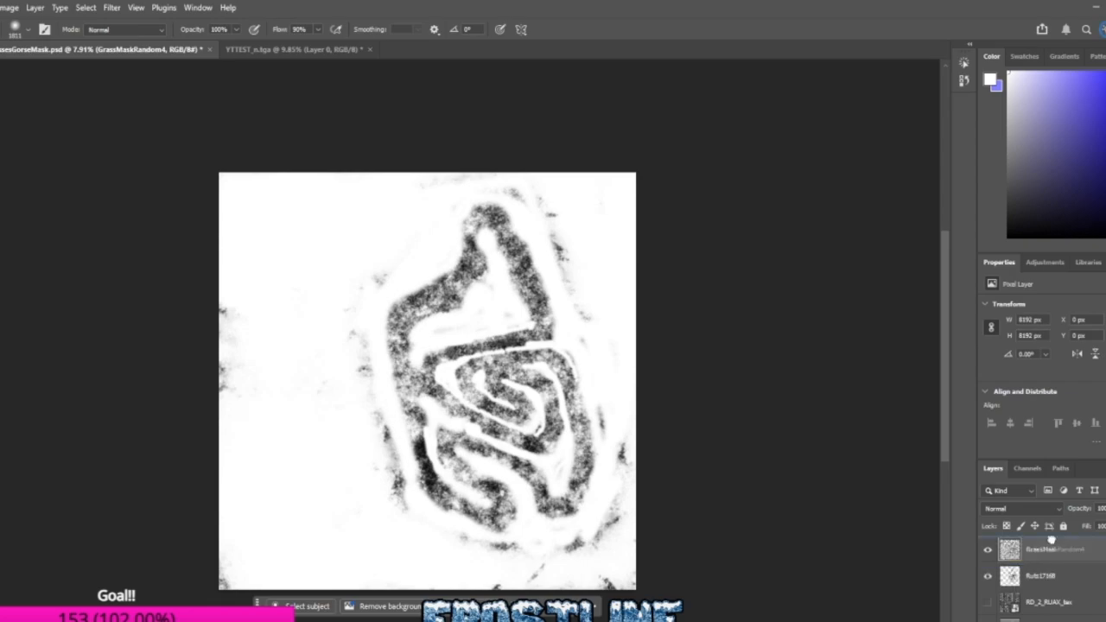
{"action": "right_click", "coordinate": [1086, 544]}
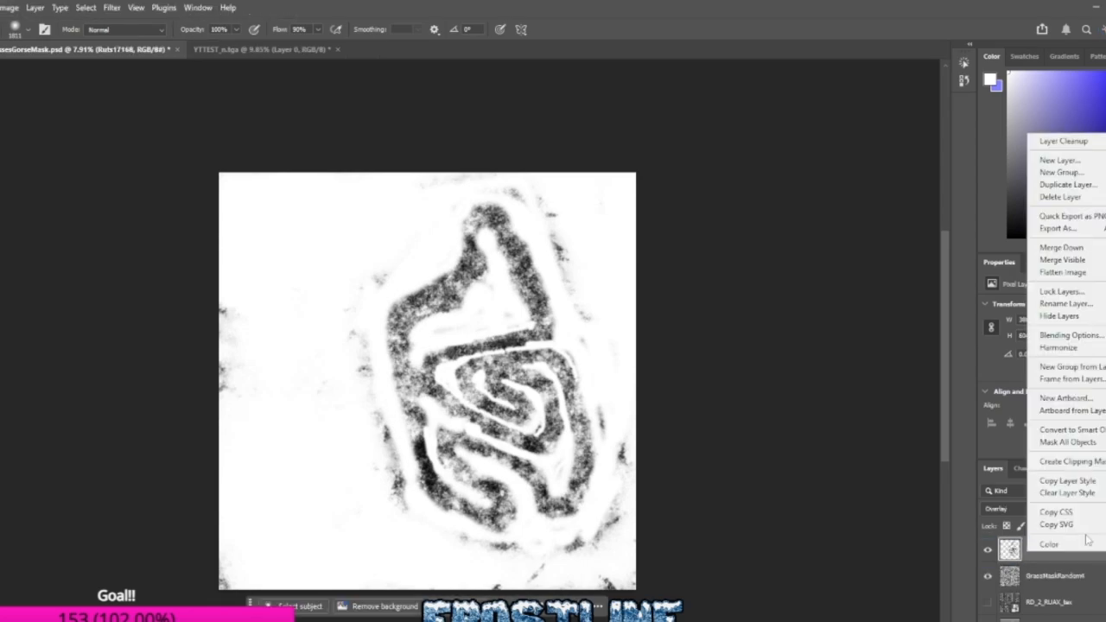
{"action": "left_click", "coordinate": [1075, 462]}
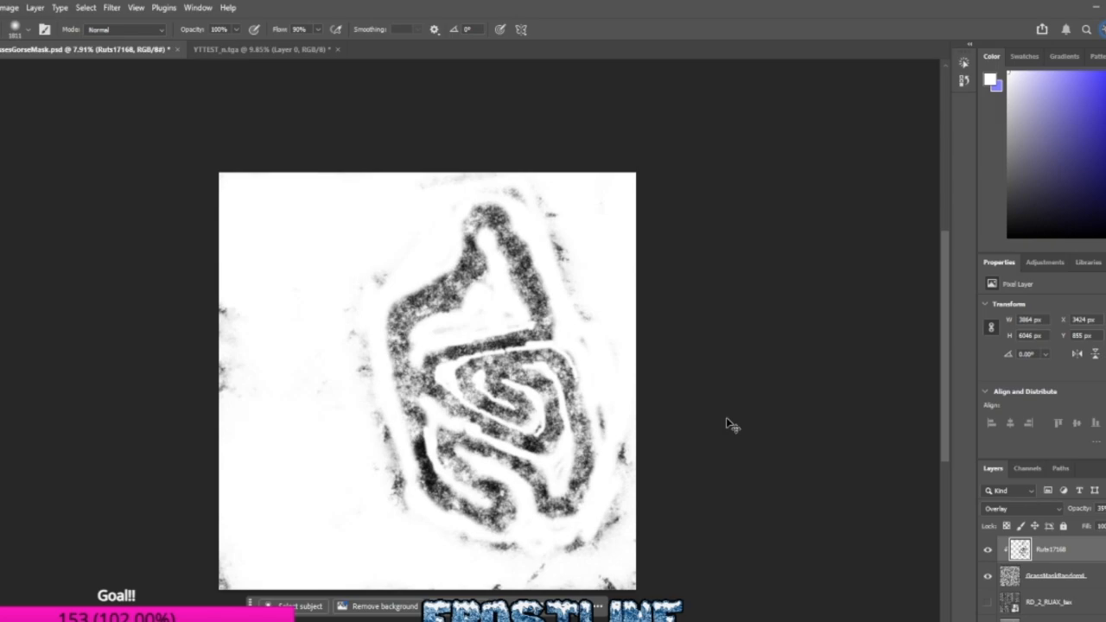
{"action": "key", "text": "ctrl+z"}
{"action": "left_click_drag", "start_coordinate": [1052, 561], "coordinate": [1054, 585]}
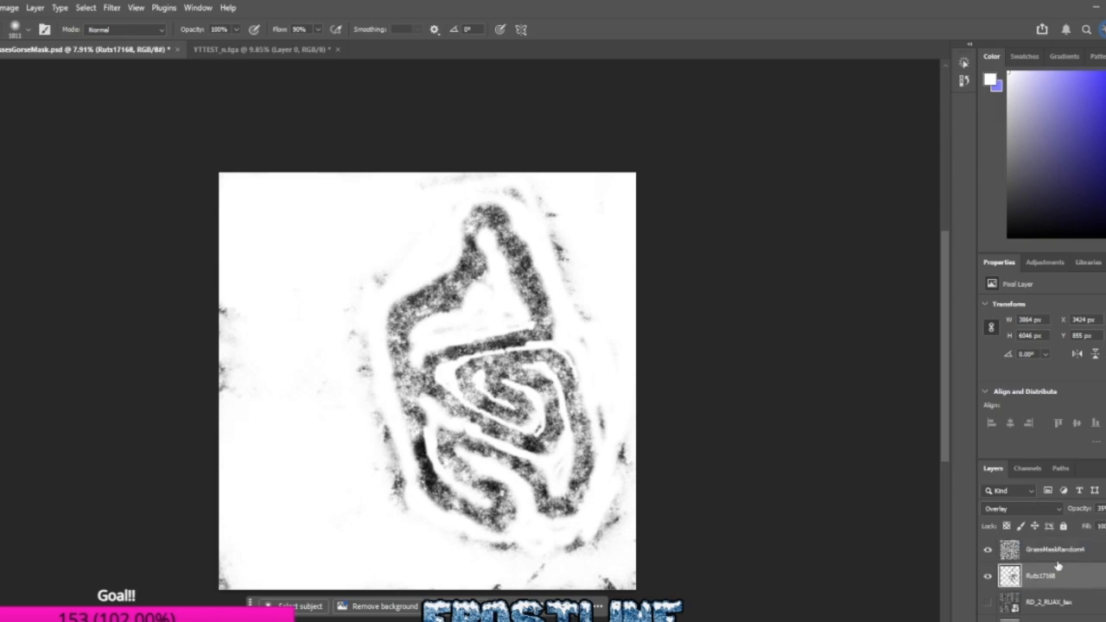
Step: Try clipping GrassMaskRandom4 to the Ruts17168 layer below it, undo it, and try clipping Ruts17168 to the layer beneath
{"action": "right_click", "coordinate": [1057, 551]}
{"action": "left_click", "coordinate": [1067, 487]}
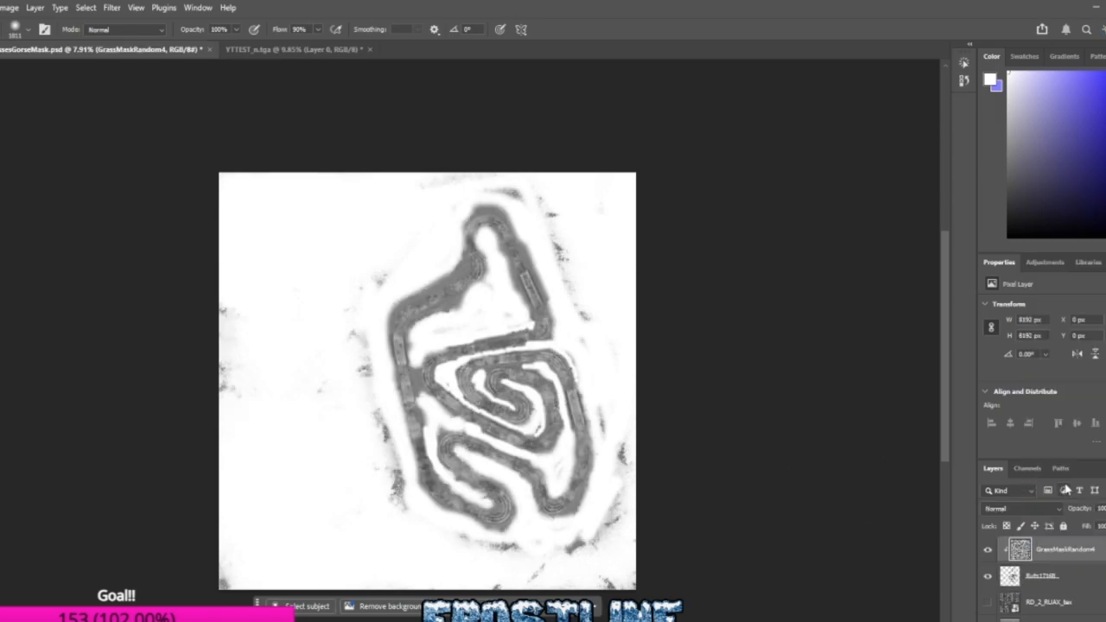
{"action": "key", "text": "ctrl+z"}
{"action": "left_click", "coordinate": [1048, 576]}
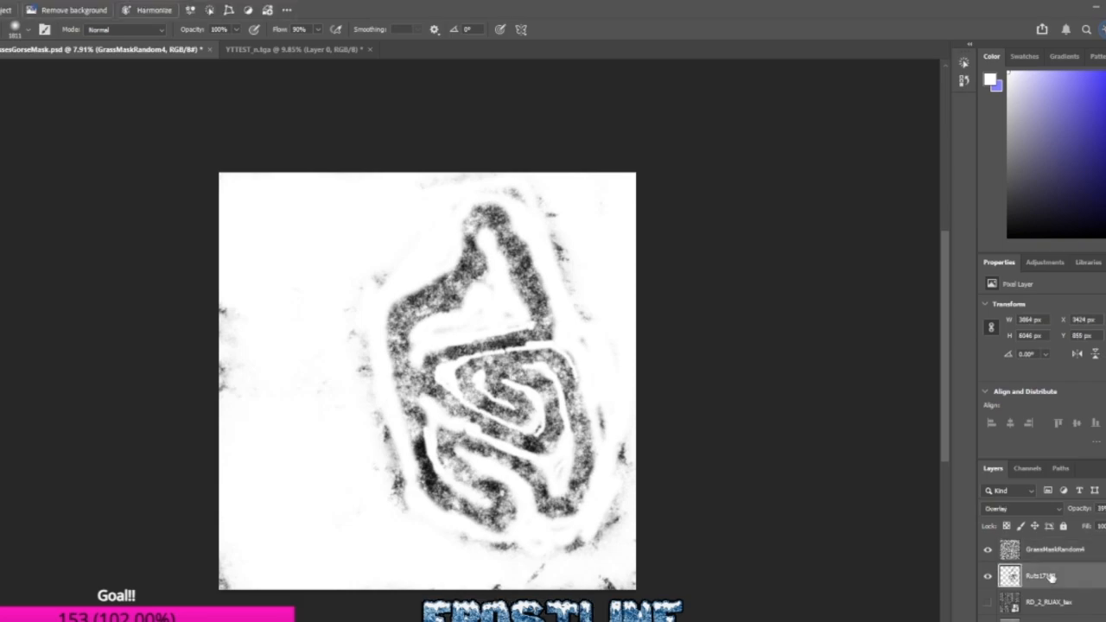
{"action": "right_click", "coordinate": [1049, 576]}
{"action": "left_click", "coordinate": [1076, 487]}
Step: Place Ruts17168 above GrassMaskRandom4 and try clipping each of them to its layer below, undoing both attempts
{"action": "left_click_drag", "start_coordinate": [1042, 549], "coordinate": [1045, 586]}
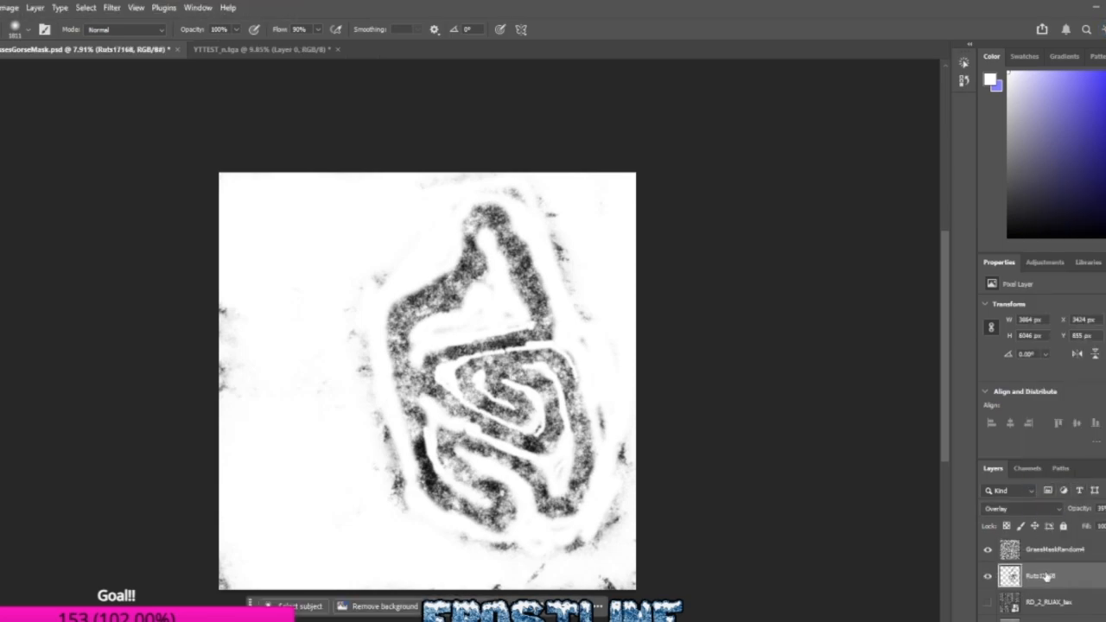
{"action": "right_click", "coordinate": [1055, 553]}
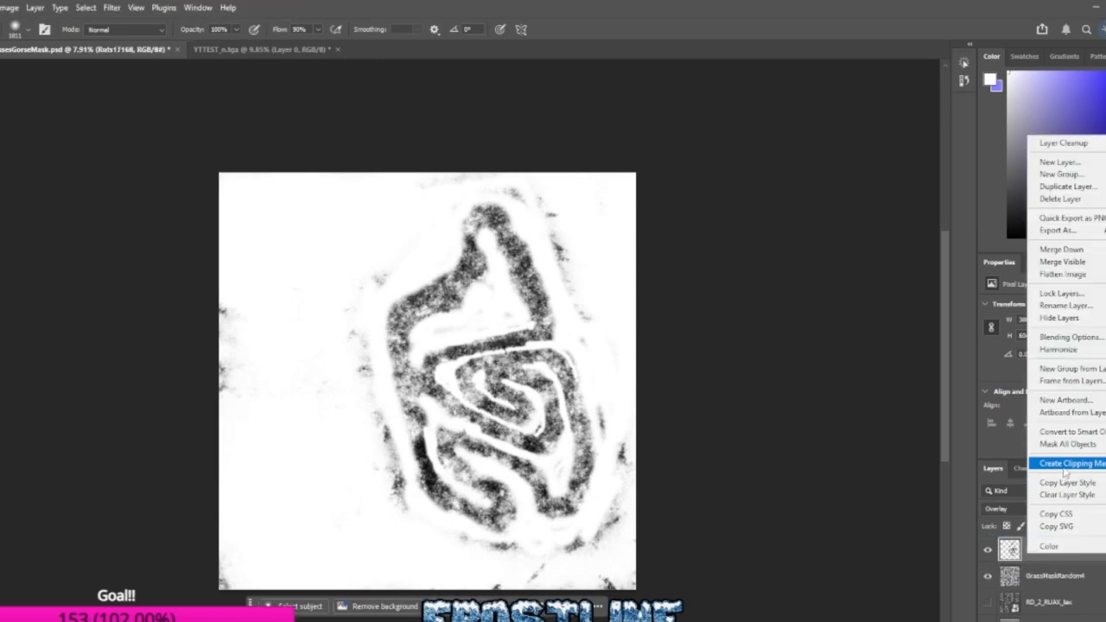
{"action": "left_click", "coordinate": [1064, 466]}
{"action": "key", "text": "ctrl+z"}
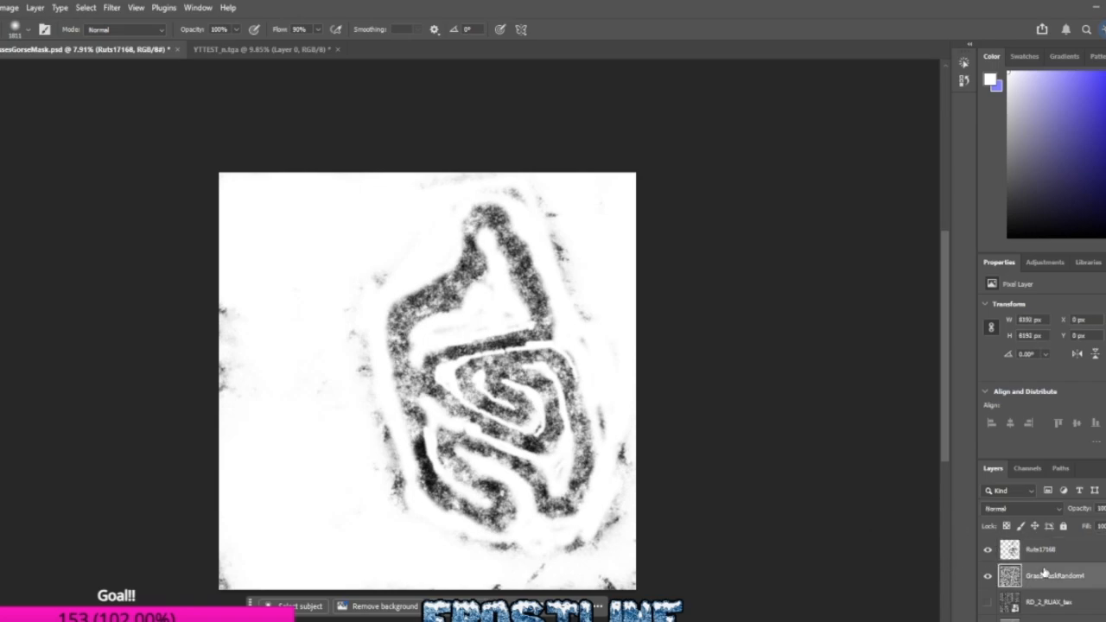
{"action": "right_click", "coordinate": [1032, 575]}
{"action": "left_click", "coordinate": [1070, 510]}
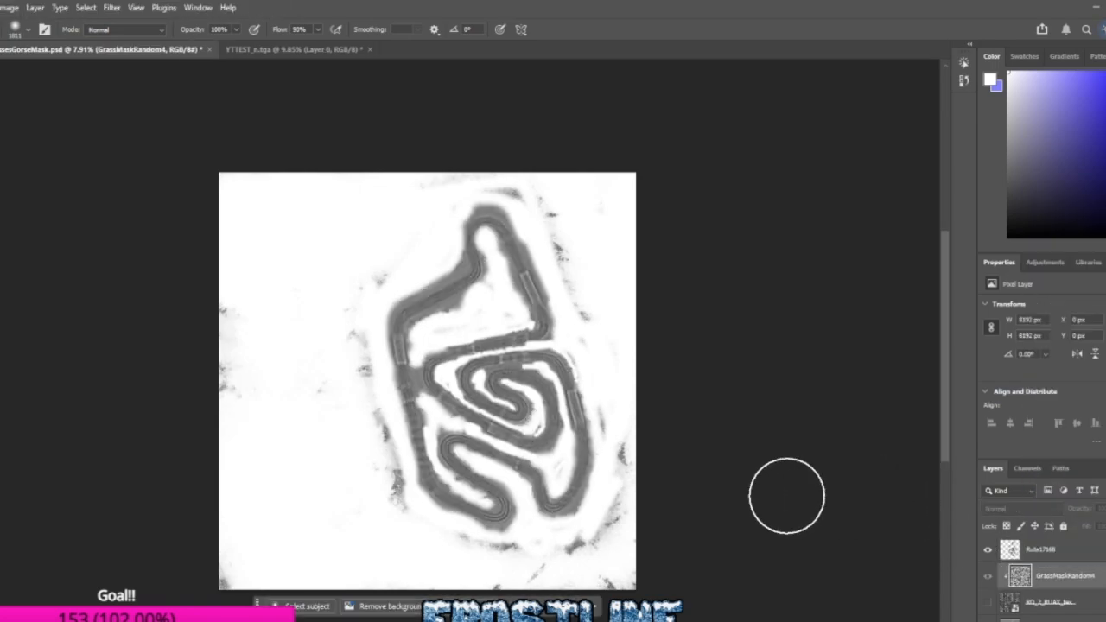
{"action": "key", "text": "ctrl+z"}
Step: Toggle Layer 2's visibility to check its effect, and move GrassMaskRandom4 above Ruts17168, directly below Layer 2
{"action": "scroll", "coordinate": [1037, 584], "scroll_direction": "down", "scroll_amount": 3}
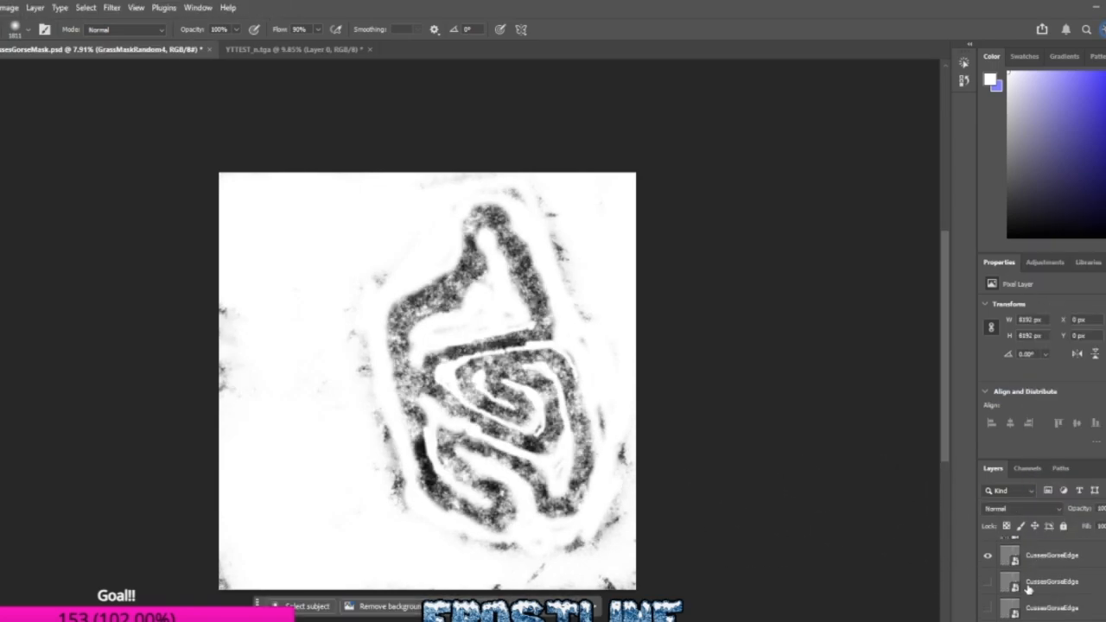
{"action": "scroll", "coordinate": [1028, 587], "scroll_direction": "up", "scroll_amount": 3}
{"action": "scroll", "coordinate": [1023, 605], "scroll_direction": "up", "scroll_amount": 1}
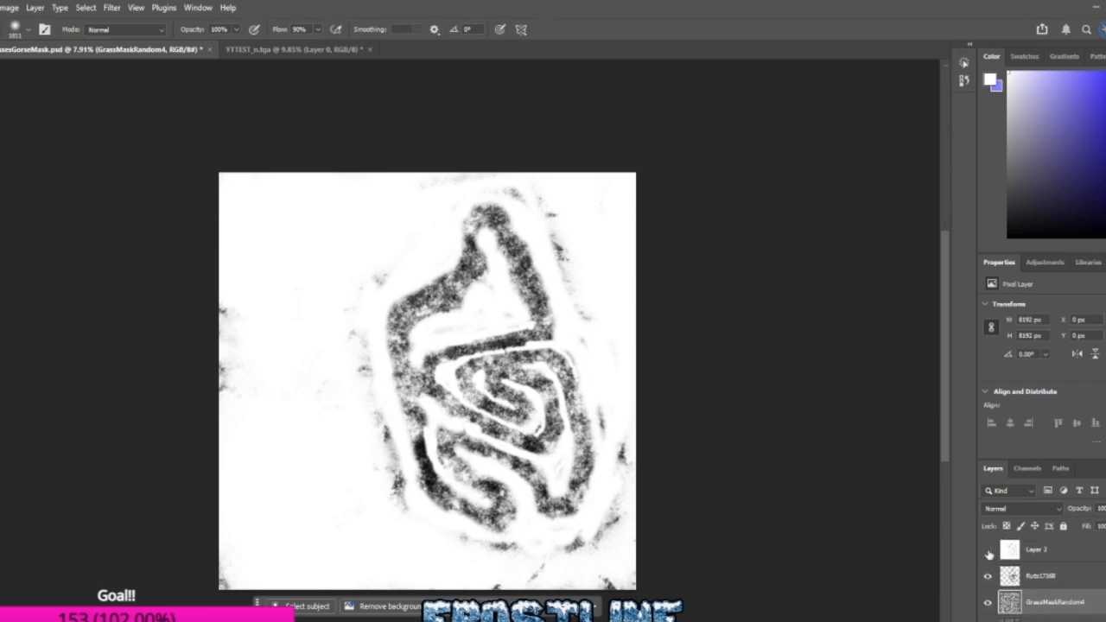
{"action": "left_click", "coordinate": [988, 550]}
{"action": "left_click", "coordinate": [987, 551]}
{"action": "left_click_drag", "start_coordinate": [1044, 602], "coordinate": [1058, 574]}
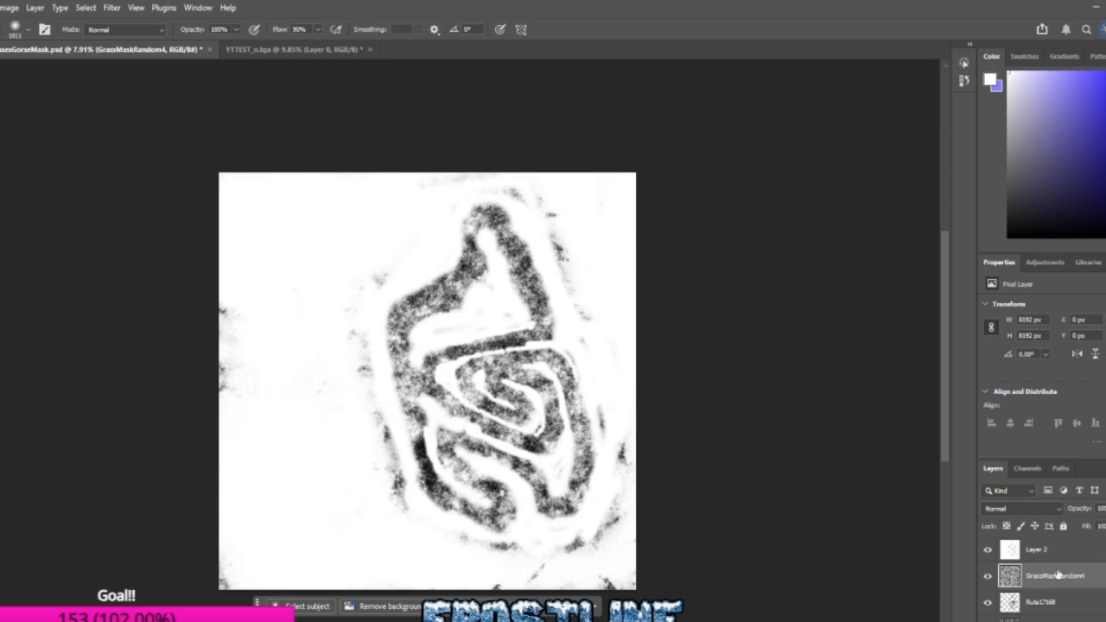
Step: Try clipping Layer 2 to the GrassMaskRandom4 layer directly below it
{"action": "scroll", "coordinate": [1052, 604], "scroll_direction": "up", "scroll_amount": 2}
{"action": "right_click", "coordinate": [1043, 608]}
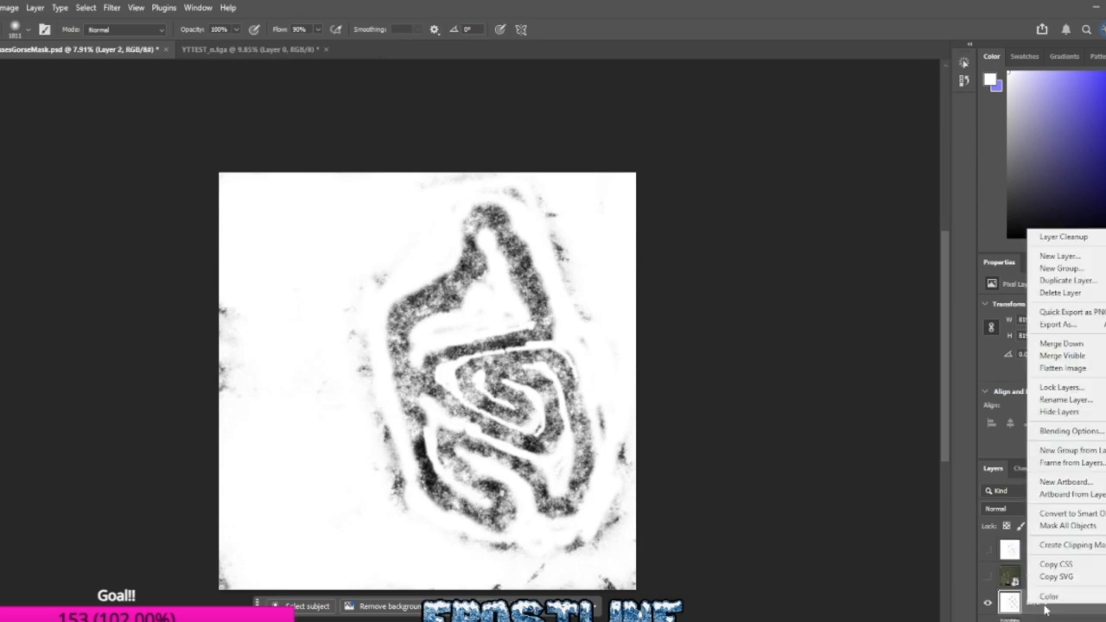
{"action": "left_click", "coordinate": [1078, 546]}
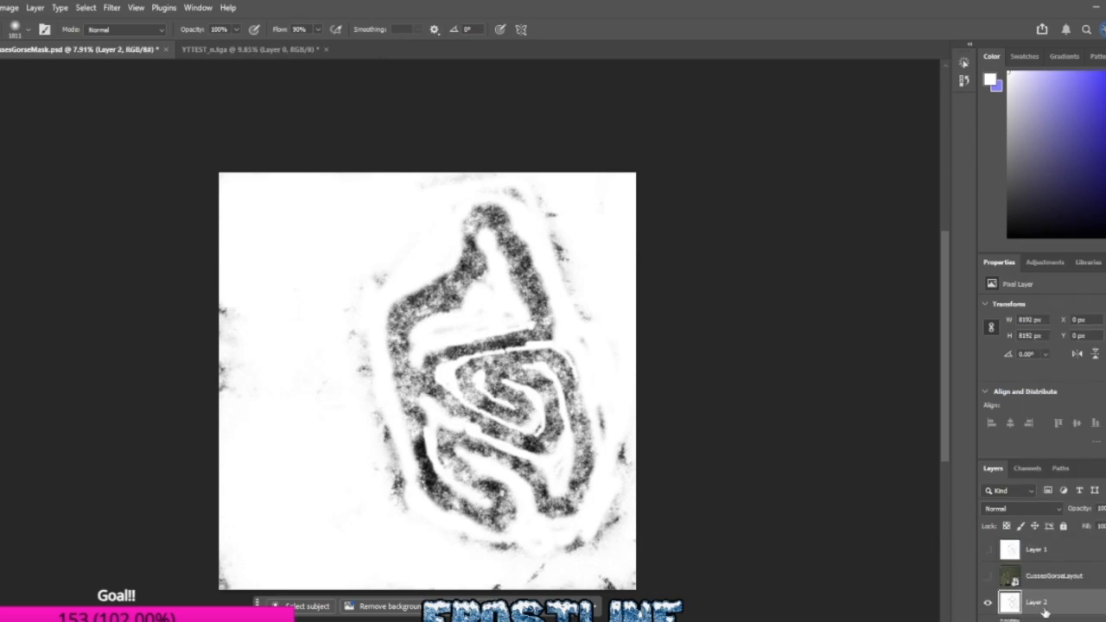
Step: Move GrassMaskRandom4 above Layer 2 and clip it to Layer 2's painted white areas
{"action": "left_click_drag", "start_coordinate": [1045, 620], "coordinate": [1049, 597]}
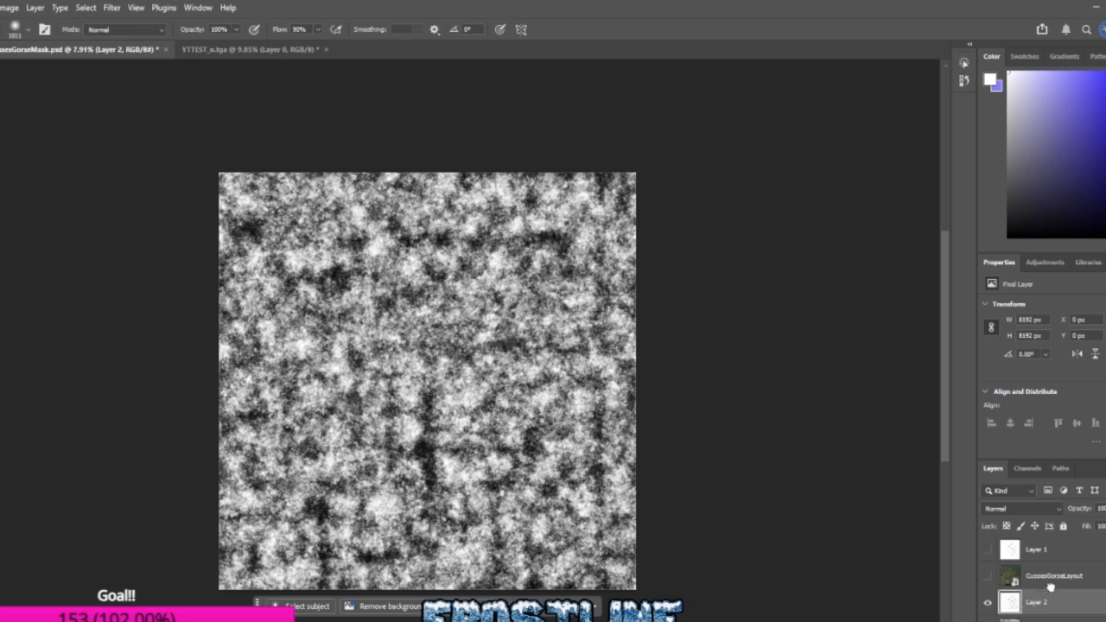
{"action": "right_click", "coordinate": [1047, 600]}
{"action": "left_click", "coordinate": [1071, 541]}
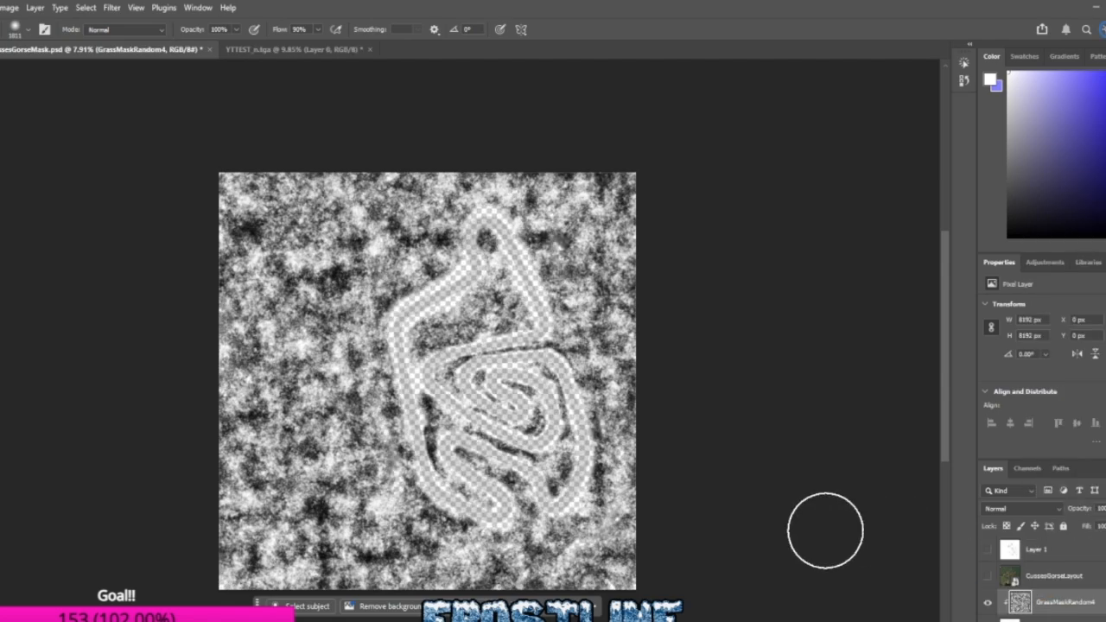
{"action": "scroll", "coordinate": [752, 546], "scroll_direction": "down", "scroll_amount": 5}
{"action": "scroll", "coordinate": [710, 548], "scroll_direction": "right", "scroll_amount": 1}
{"action": "scroll", "coordinate": [710, 550], "scroll_direction": "right", "scroll_amount": 2}
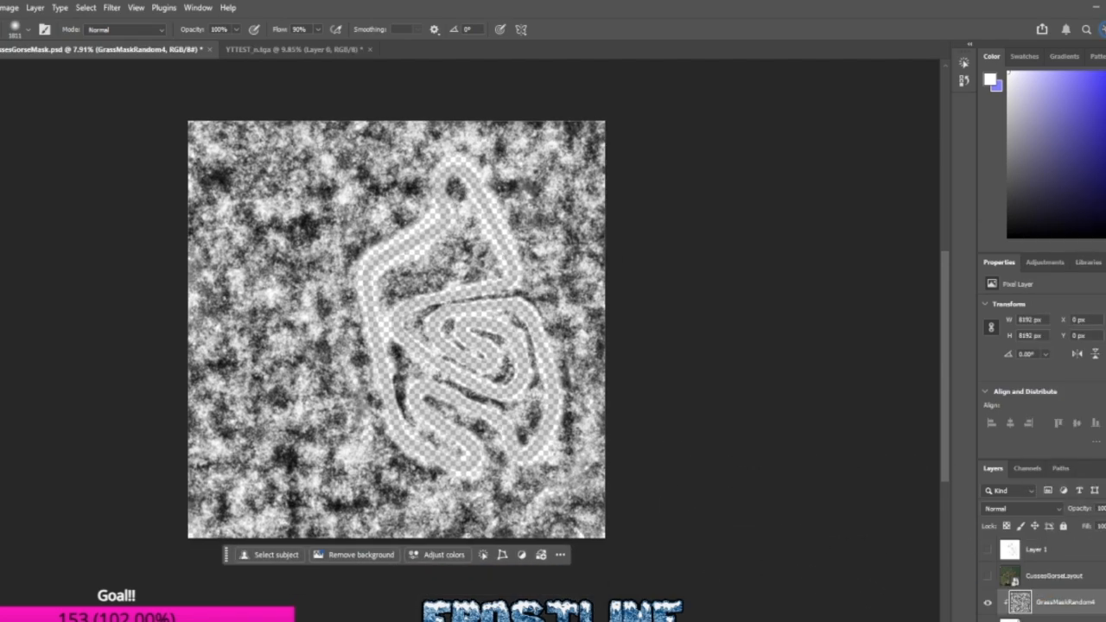
Step: Show the CussesGorseEdge layer below RD_2_RUAX_tex, hiding and reshowing GrassMaskRandom4 to compare the mask
{"action": "left_click", "coordinate": [988, 604]}
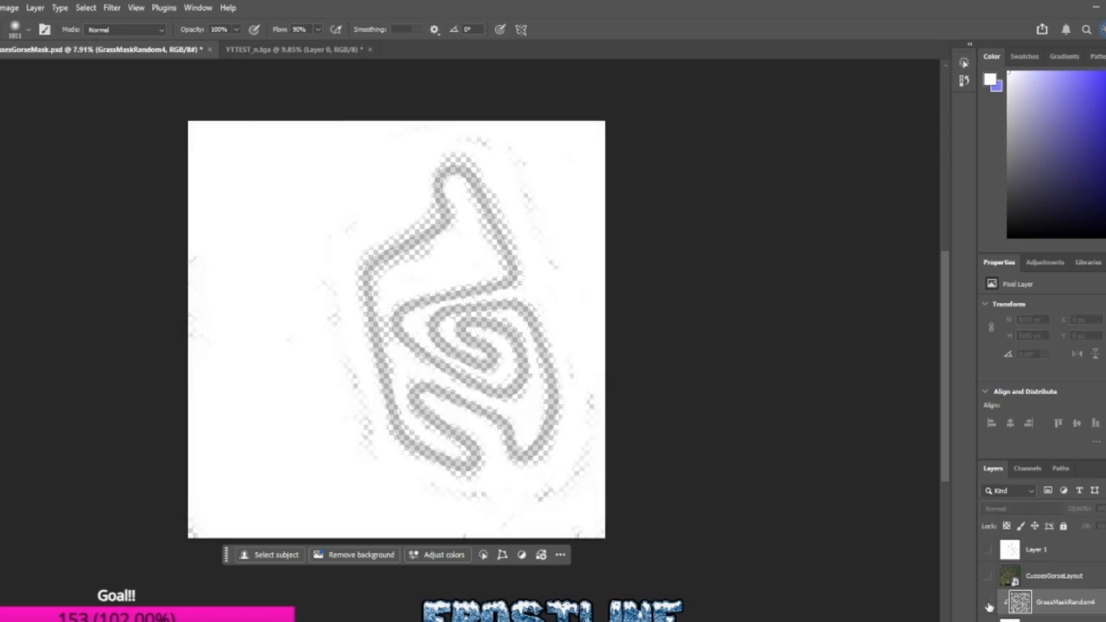
{"action": "scroll", "coordinate": [1023, 580], "scroll_direction": "down", "scroll_amount": 5}
{"action": "left_click", "coordinate": [989, 604]}
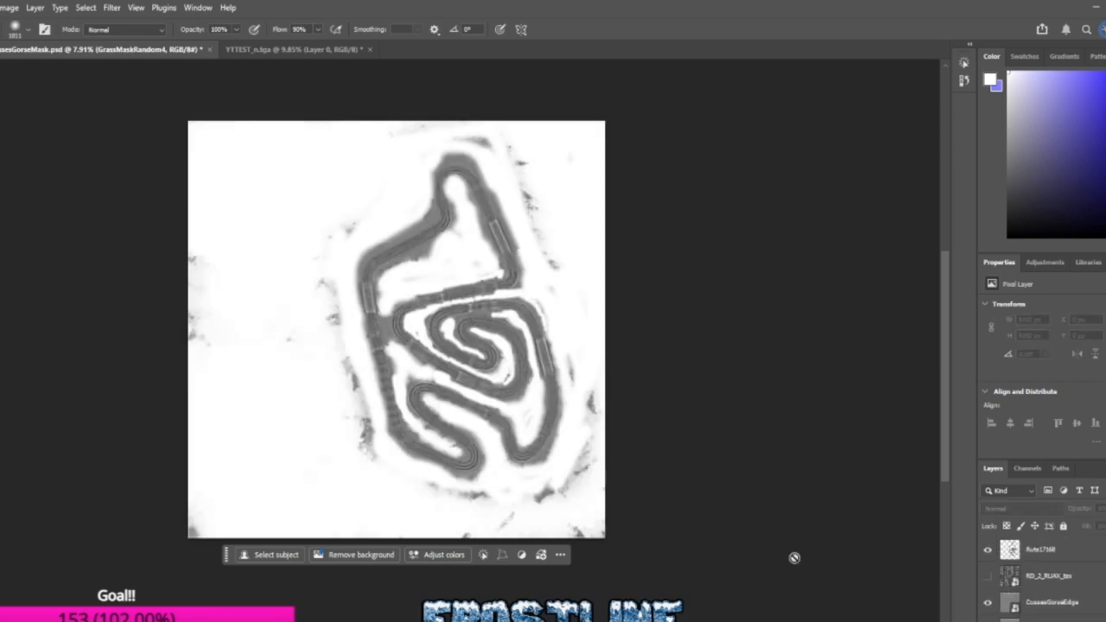
{"action": "scroll", "coordinate": [1076, 561], "scroll_direction": "up", "scroll_amount": 3}
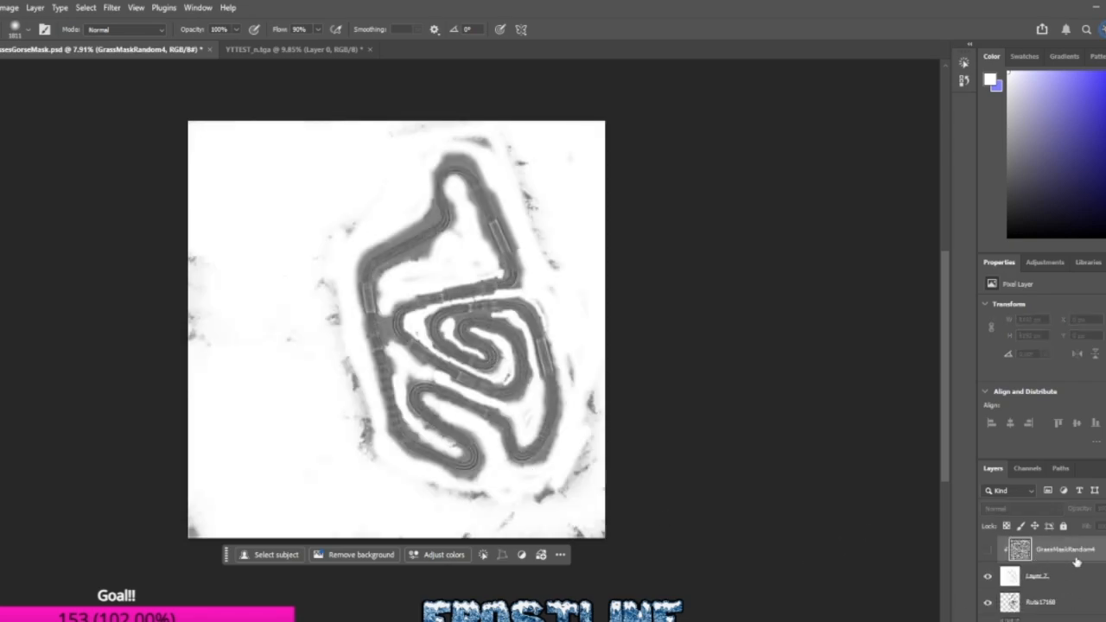
{"action": "left_click", "coordinate": [988, 555]}
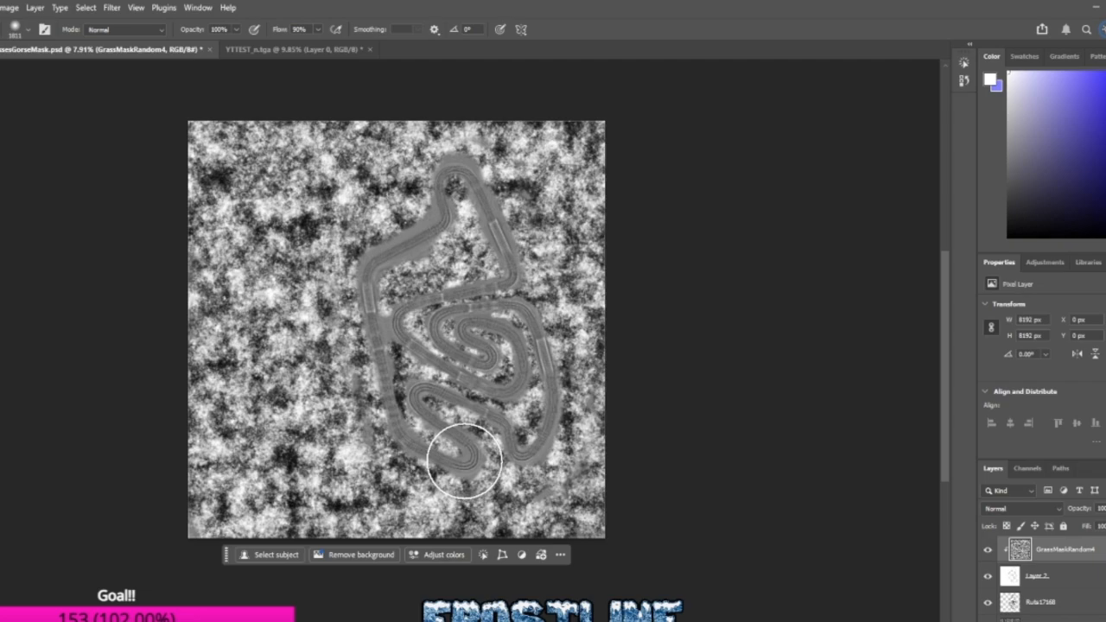
Step: Examine the clipped grass texture along the edges of the track and between its lanes
{"action": "scroll", "coordinate": [408, 418], "scroll_direction": "up", "scroll_amount": 3}
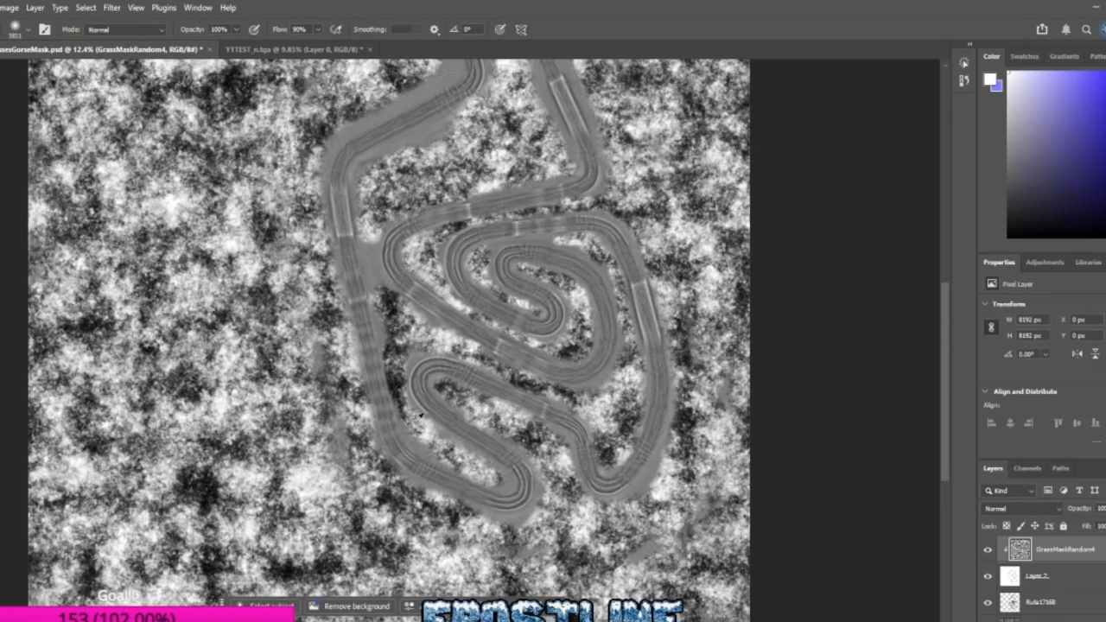
{"action": "scroll", "coordinate": [571, 510], "scroll_direction": "up", "scroll_amount": 4}
{"action": "scroll", "coordinate": [571, 509], "scroll_direction": "up", "scroll_amount": 1}
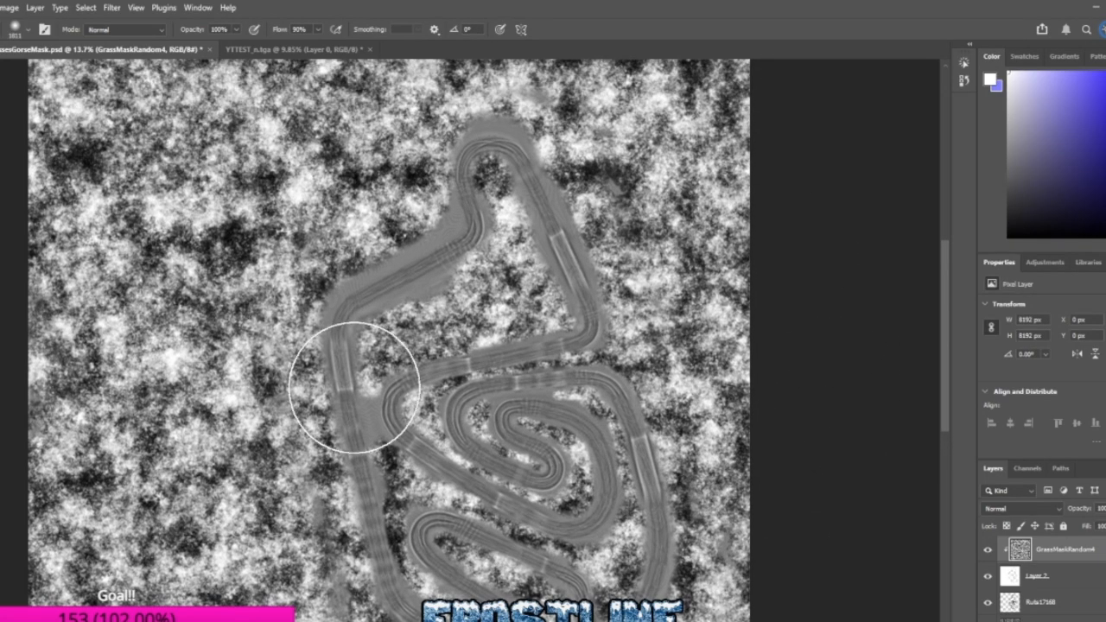
{"action": "scroll", "coordinate": [446, 438], "scroll_direction": "up", "scroll_amount": 2}
{"action": "scroll", "coordinate": [446, 438], "scroll_direction": "up", "scroll_amount": 1}
{"action": "scroll", "coordinate": [444, 436], "scroll_direction": "down", "scroll_amount": 3}
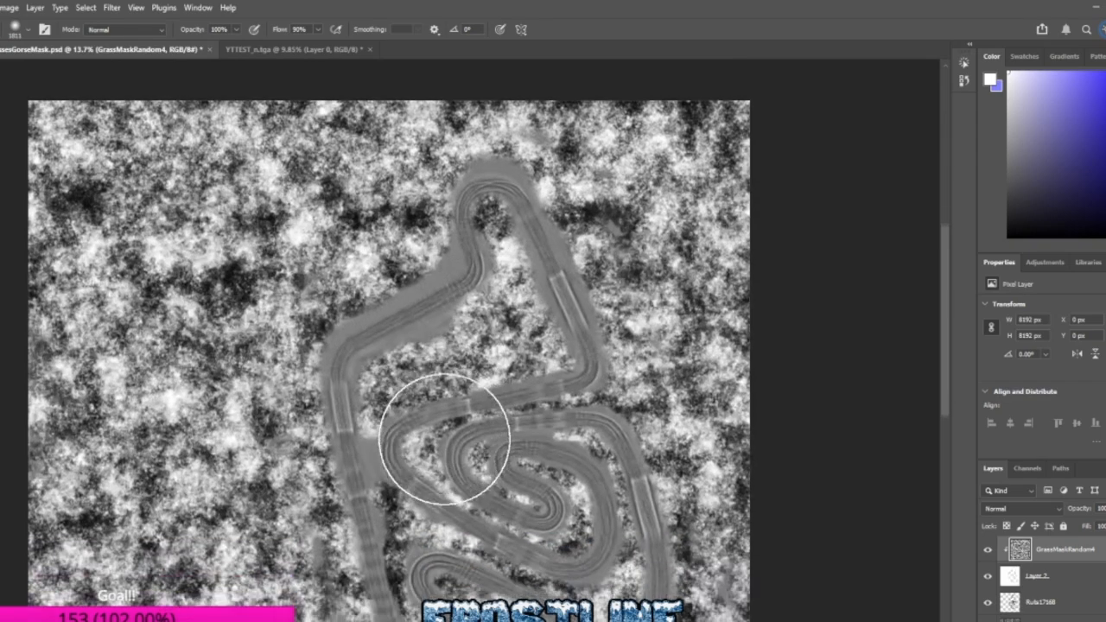
Step: Try copying the clipped GrassMaskRandom4 layer into the Alpha 1 channel without merging it first
{"action": "scroll", "coordinate": [444, 438], "scroll_direction": "down", "scroll_amount": 4}
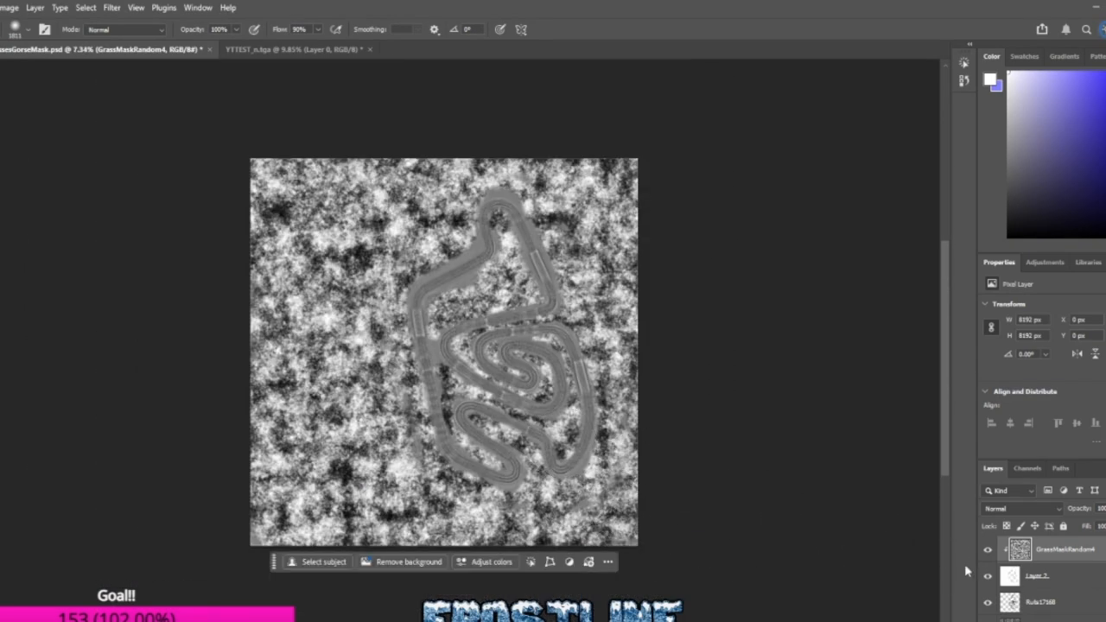
{"action": "left_click", "coordinate": [86, 8]}
{"action": "left_click", "coordinate": [97, 23]}
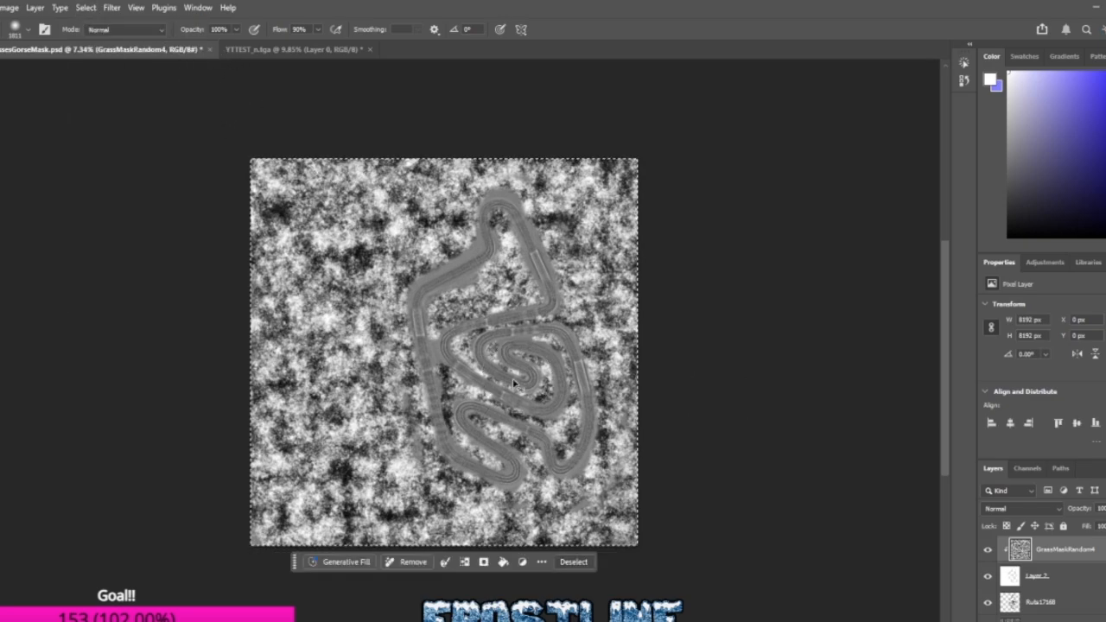
{"action": "left_click", "coordinate": [1026, 467]}
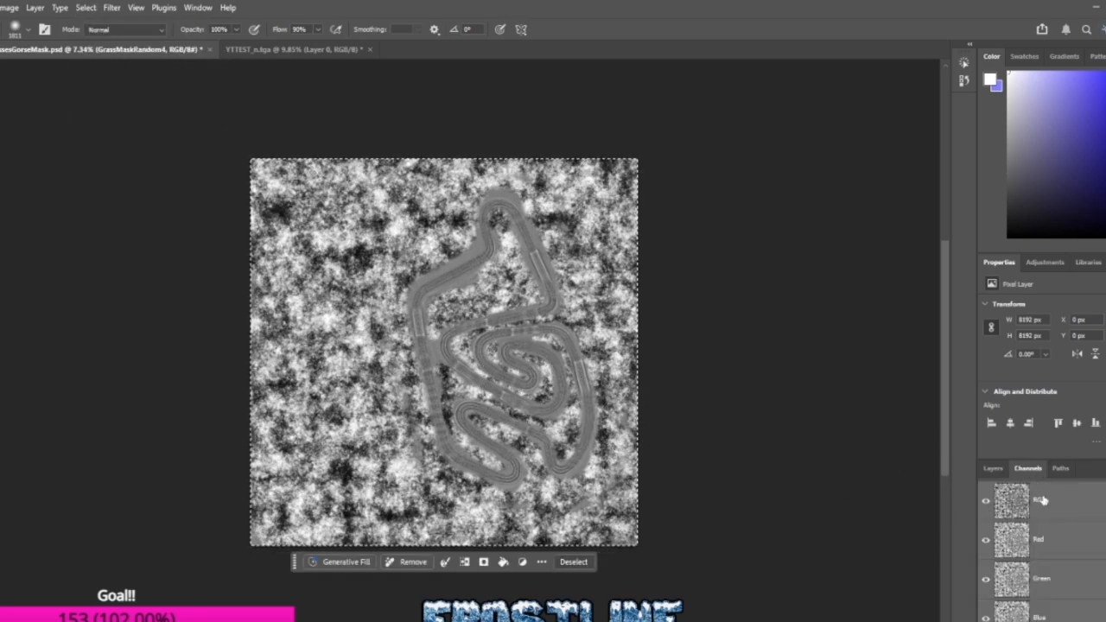
{"action": "left_click", "coordinate": [1053, 617]}
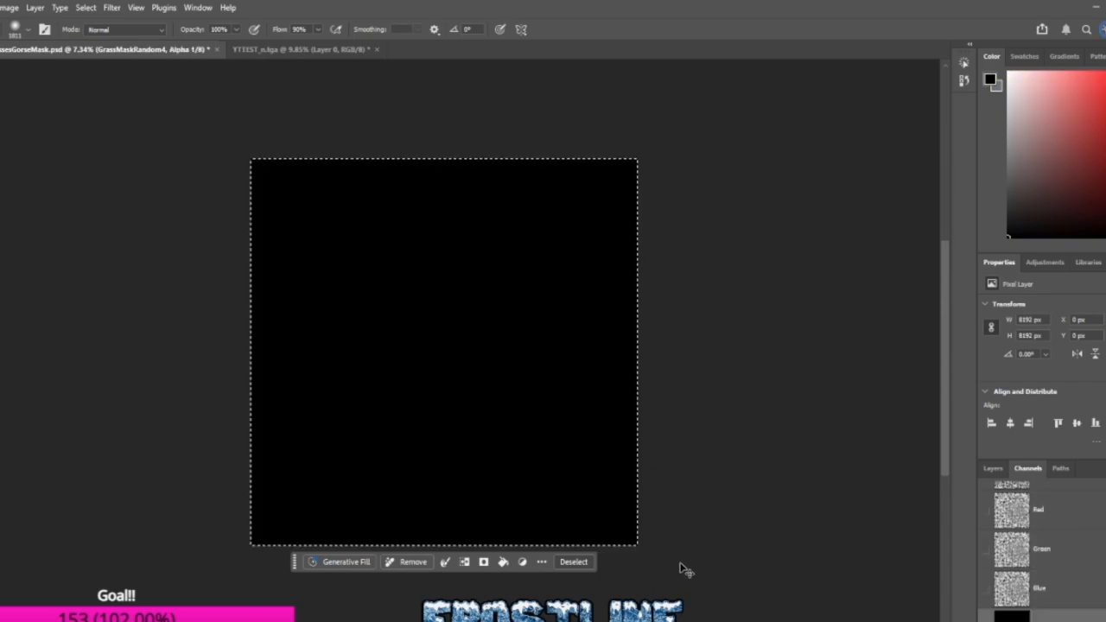
{"action": "key", "text": "ctrl+v"}
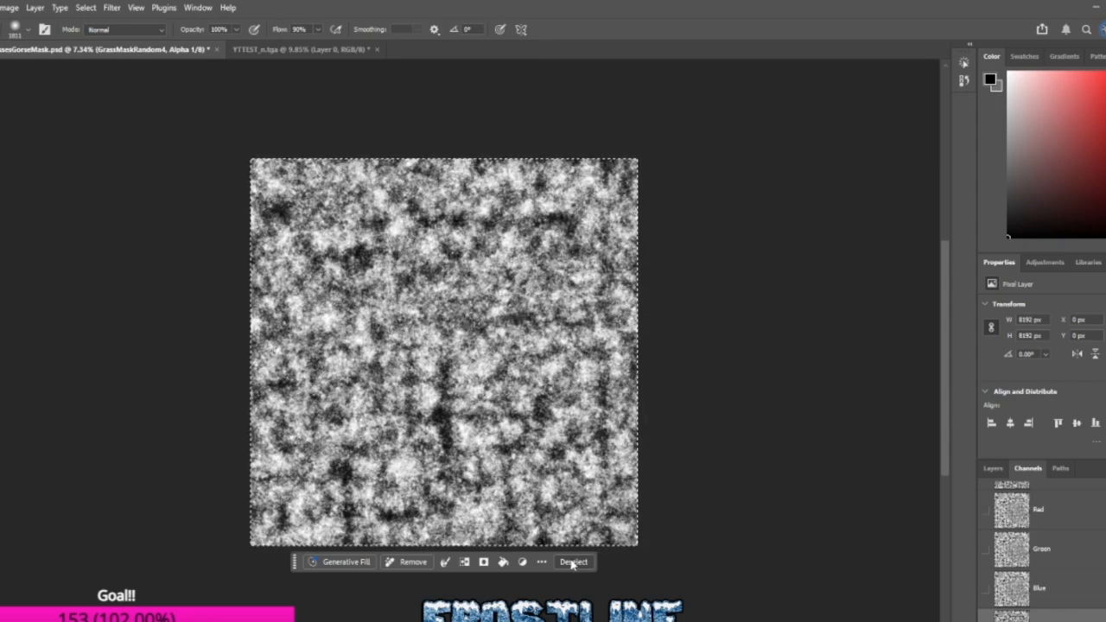
{"action": "left_click", "coordinate": [572, 562]}
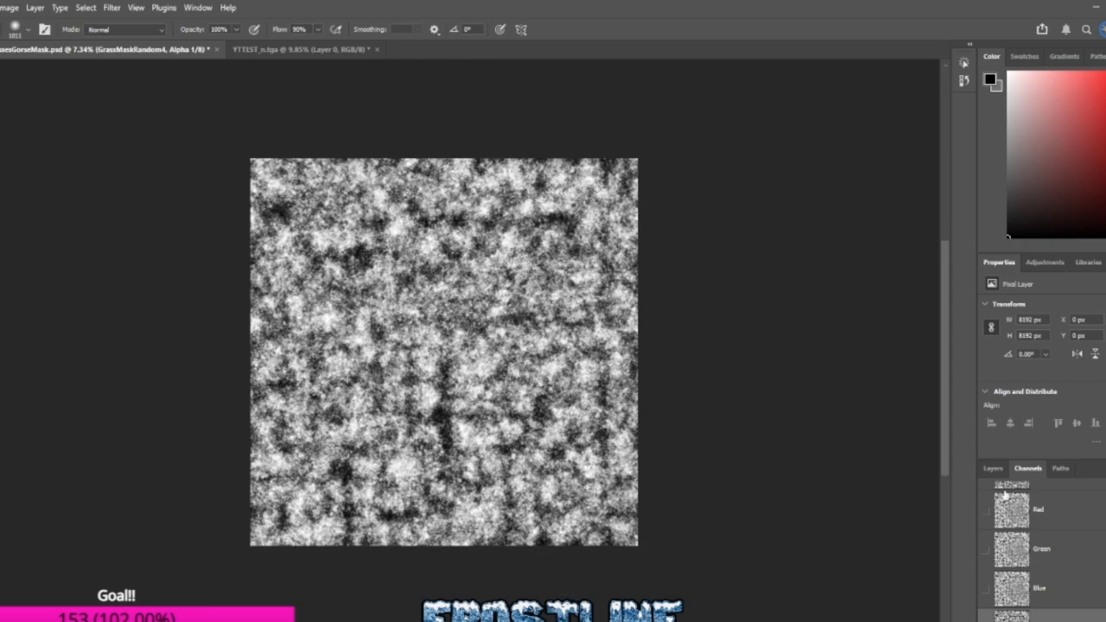
Step: Clear the pasted grass texture from the whole Alpha 1 channel back to black and return to the RGB layers
{"action": "key", "text": "ctrl+a"}
{"action": "key", "text": "alt+BackSpace"}
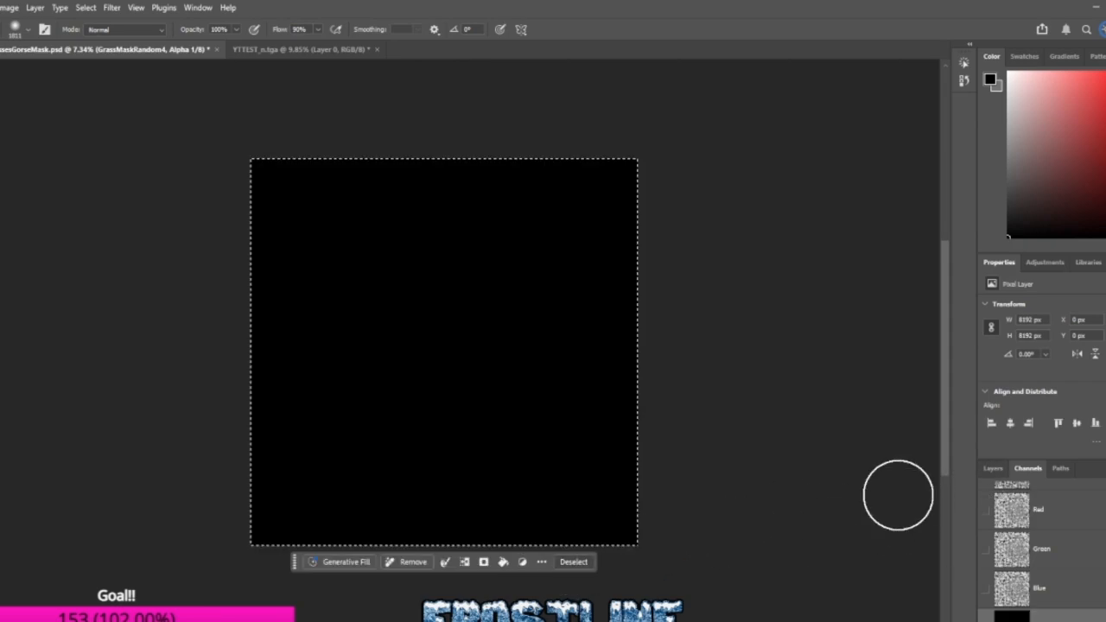
{"action": "key", "text": "ctrl+2"}
{"action": "left_click", "coordinate": [993, 467]}
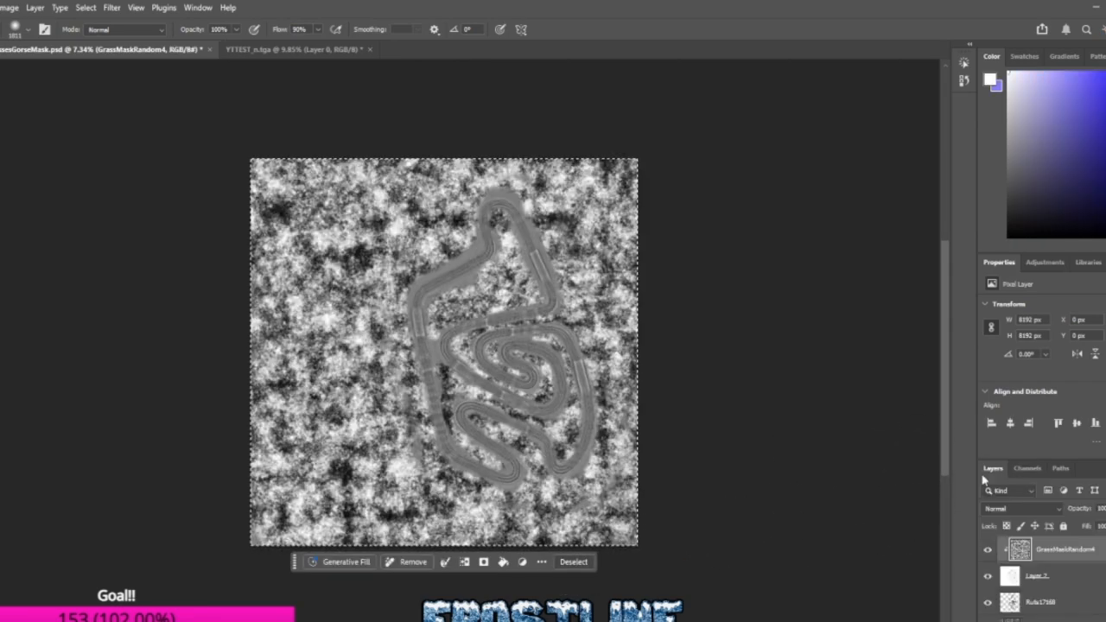
Step: Merge the clipped GrassMaskRandom4 layer with Layer 2 into a single layer
{"action": "right_click", "coordinate": [1037, 581]}
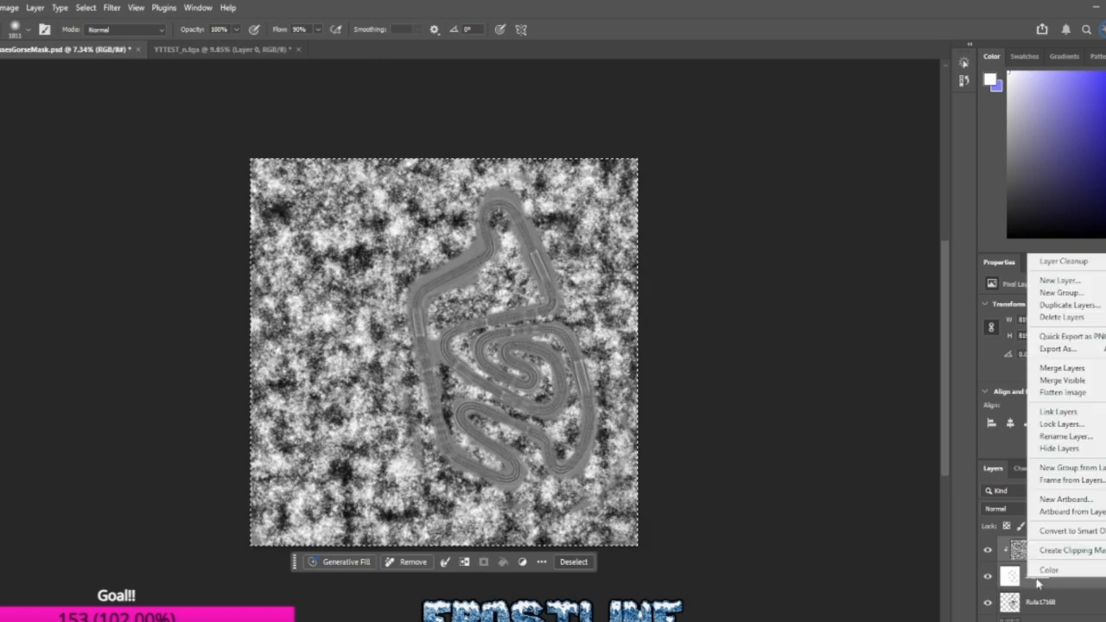
{"action": "left_click", "coordinate": [1051, 381]}
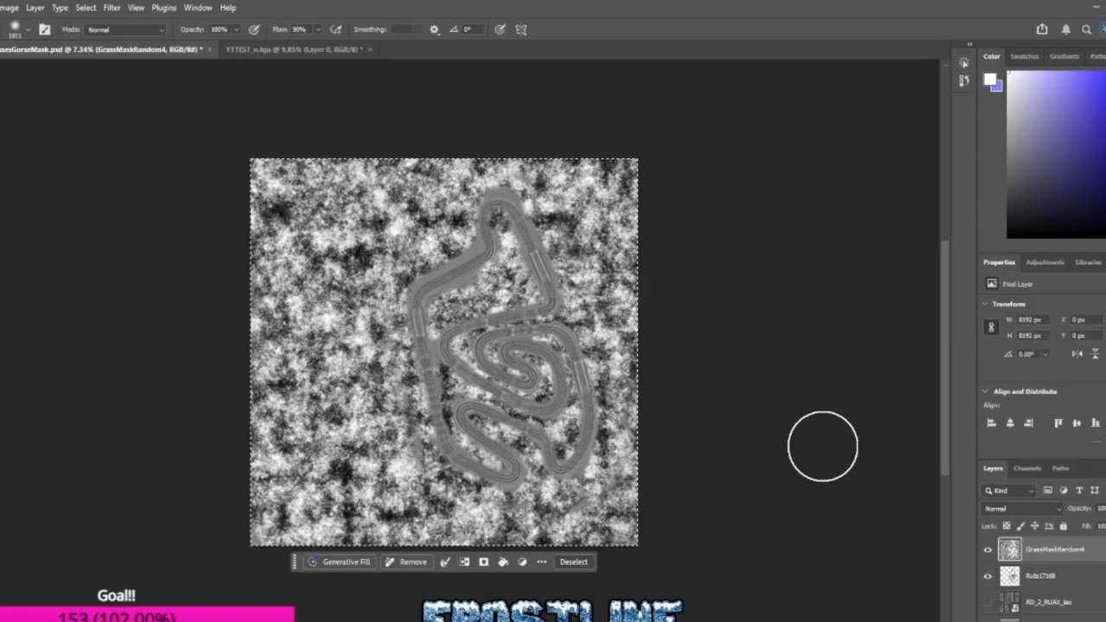
{"action": "scroll", "coordinate": [487, 369], "scroll_direction": "up", "scroll_amount": 4}
{"action": "scroll", "coordinate": [596, 420], "scroll_direction": "down", "scroll_amount": 2}
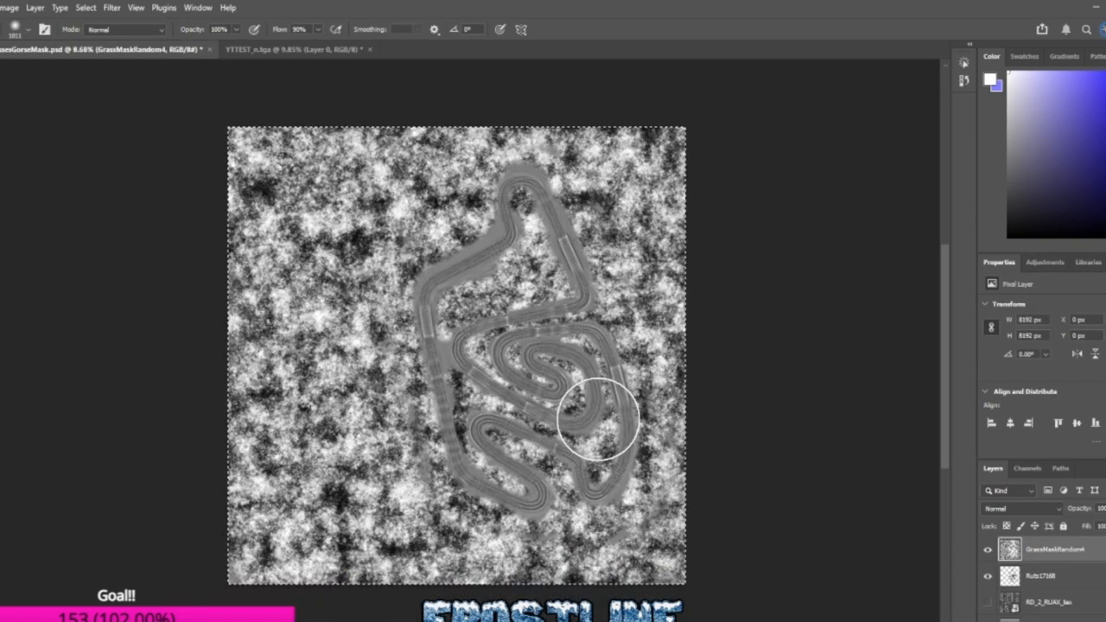
{"action": "scroll", "coordinate": [597, 420], "scroll_direction": "right", "scroll_amount": 1}
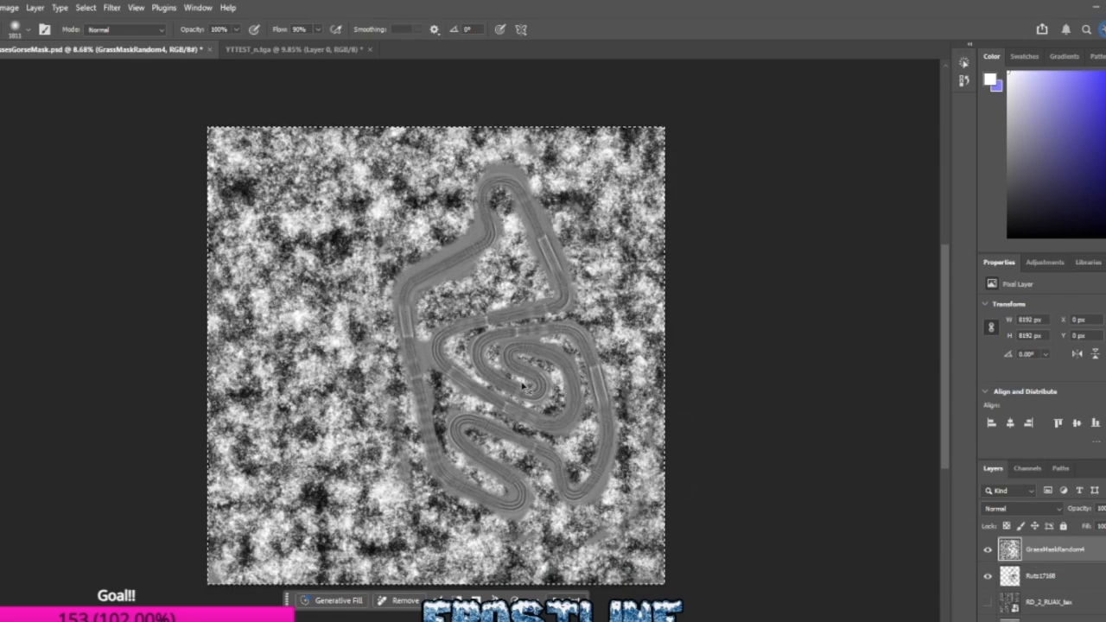
Step: Copy the merged GrassMaskRandom4 layer into the Alpha 1 channel and clear the selection
{"action": "left_click", "coordinate": [1027, 468]}
{"action": "left_click", "coordinate": [1097, 620]}
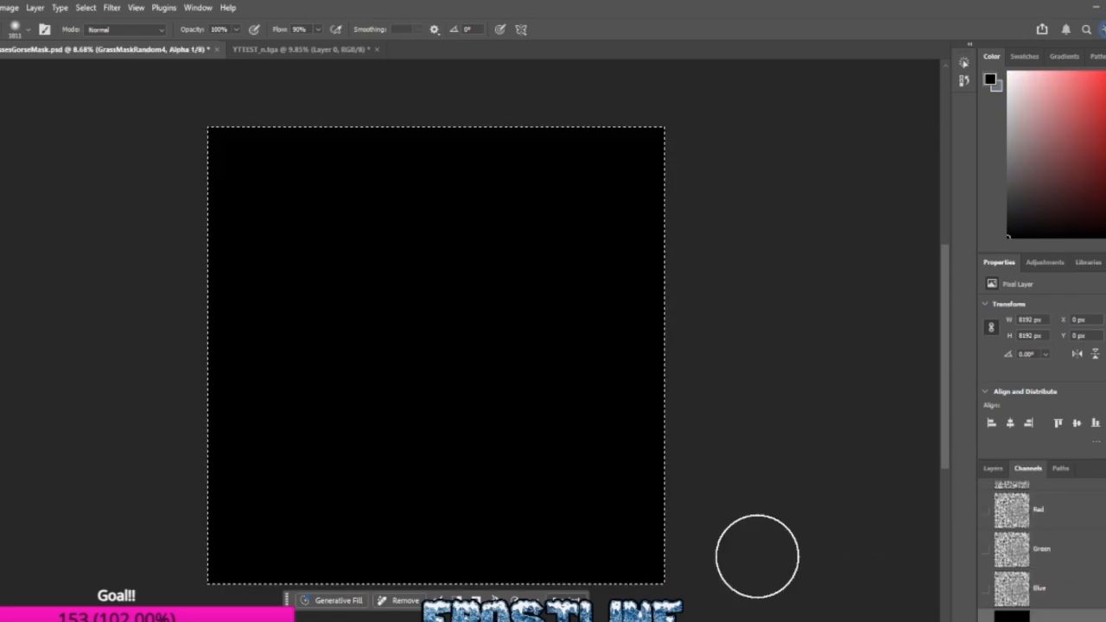
{"action": "key", "text": "ctrl+v"}
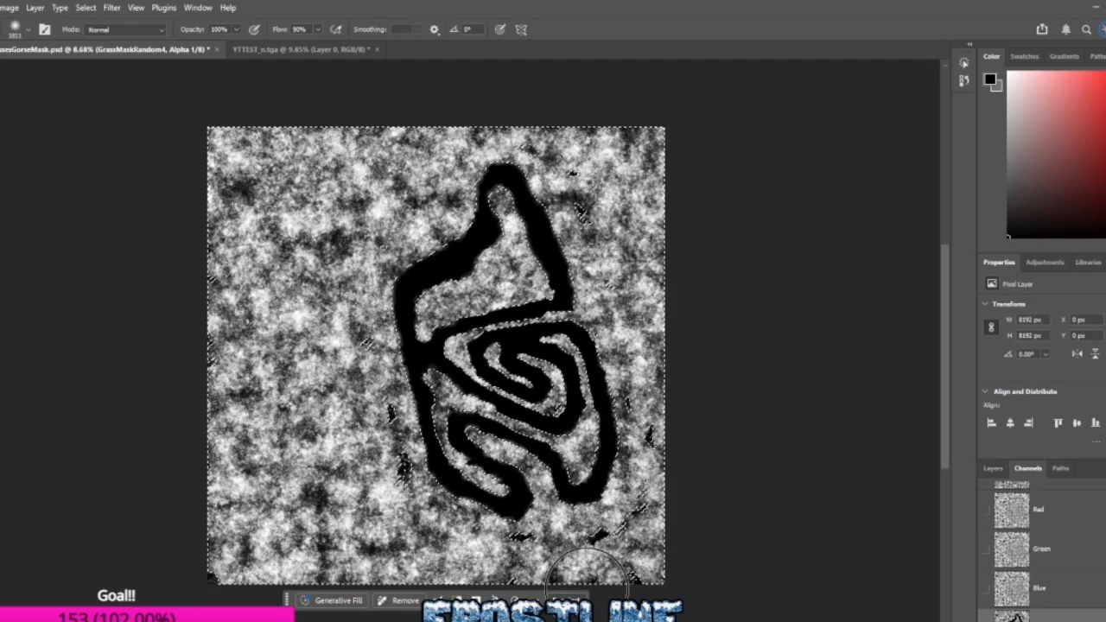
{"action": "key", "text": "ctrl+d"}
{"action": "scroll", "coordinate": [525, 506], "scroll_direction": "down", "scroll_amount": 2}
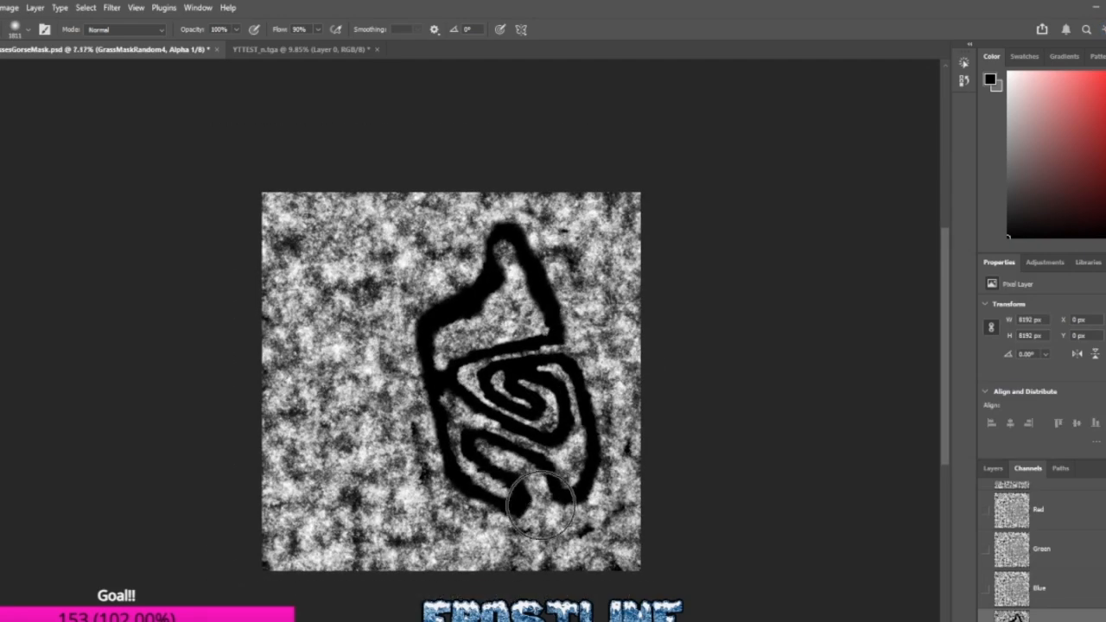
Step: Reselect the GrassMaskRandom4 layer and hide the layers beneath it so only the grass mask is shown
{"action": "left_click", "coordinate": [993, 468]}
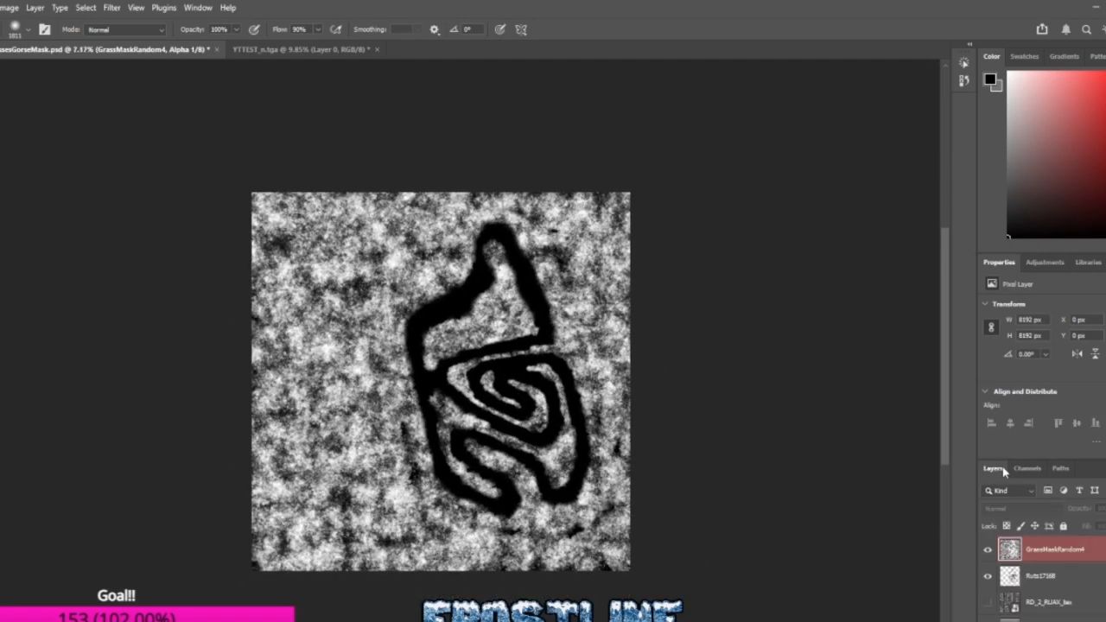
{"action": "left_click", "coordinate": [1068, 547]}
{"action": "left_click", "coordinate": [989, 577]}
{"action": "scroll", "coordinate": [989, 578], "scroll_direction": "down", "scroll_amount": 1}
{"action": "left_click", "coordinate": [989, 602]}
{"action": "scroll", "coordinate": [990, 603], "scroll_direction": "down", "scroll_amount": 1}
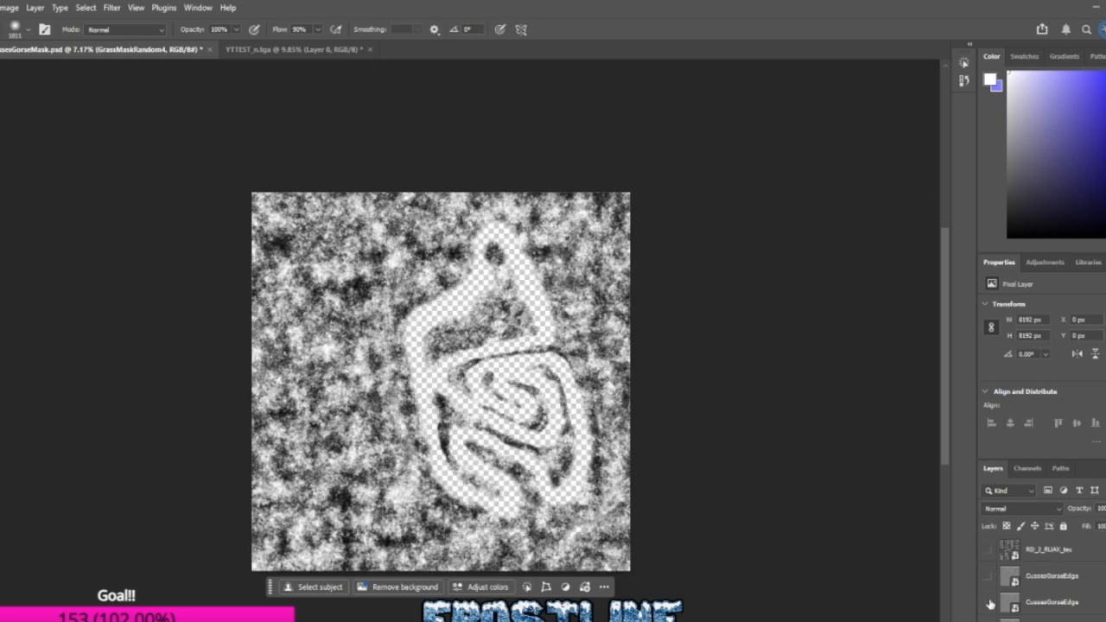
{"action": "scroll", "coordinate": [989, 610], "scroll_direction": "down", "scroll_amount": 1}
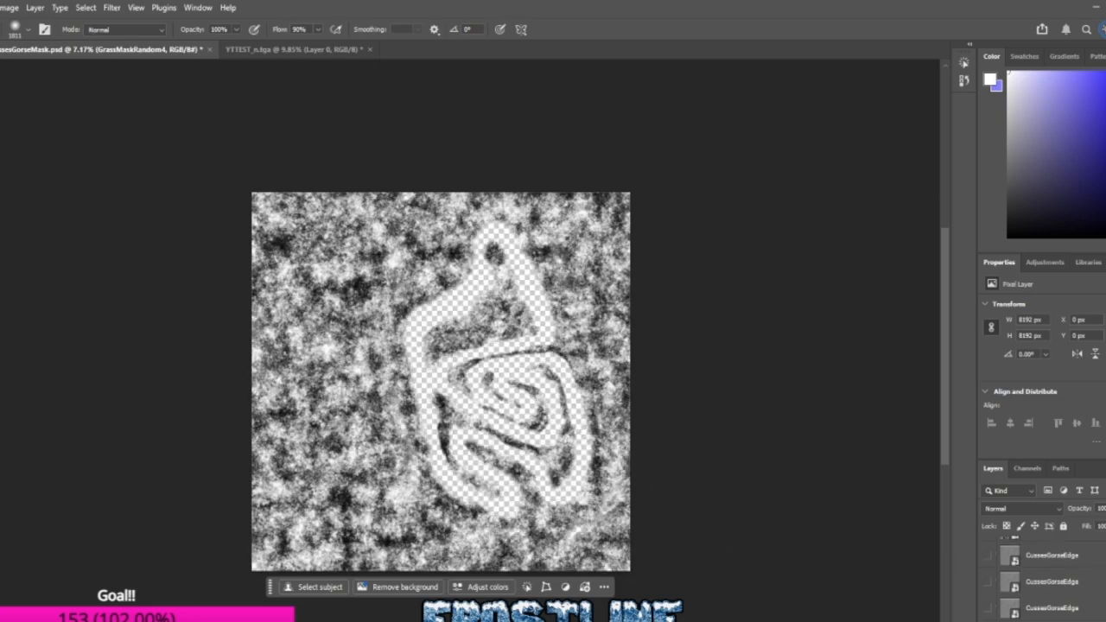
Step: Set up saving a copy of the document in the CussesGorse Masks folder in Targa format
{"action": "left_click", "coordinate": [1, 8]}
{"action": "left_click", "coordinate": [4, 177]}
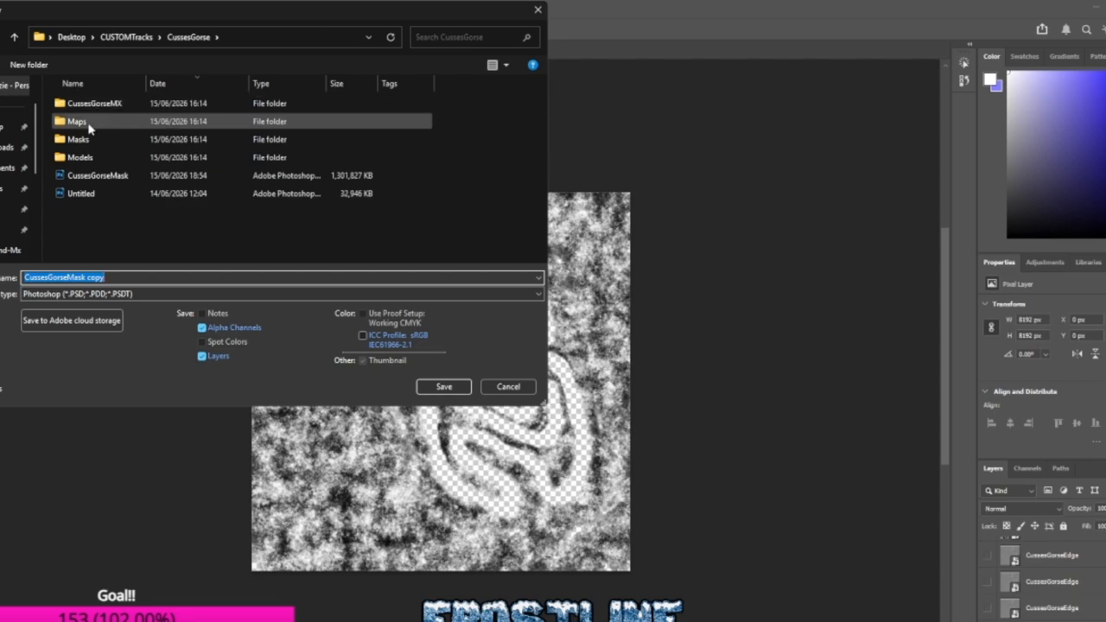
{"action": "double_click", "coordinate": [77, 139]}
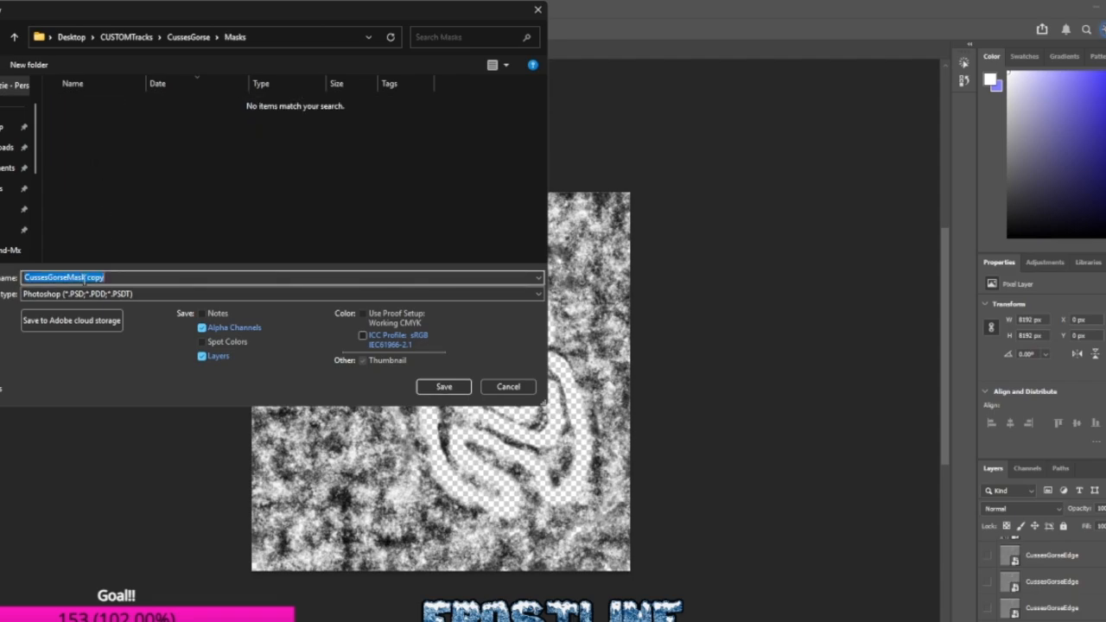
{"action": "left_click", "coordinate": [83, 278]}
{"action": "left_click", "coordinate": [77, 293]}
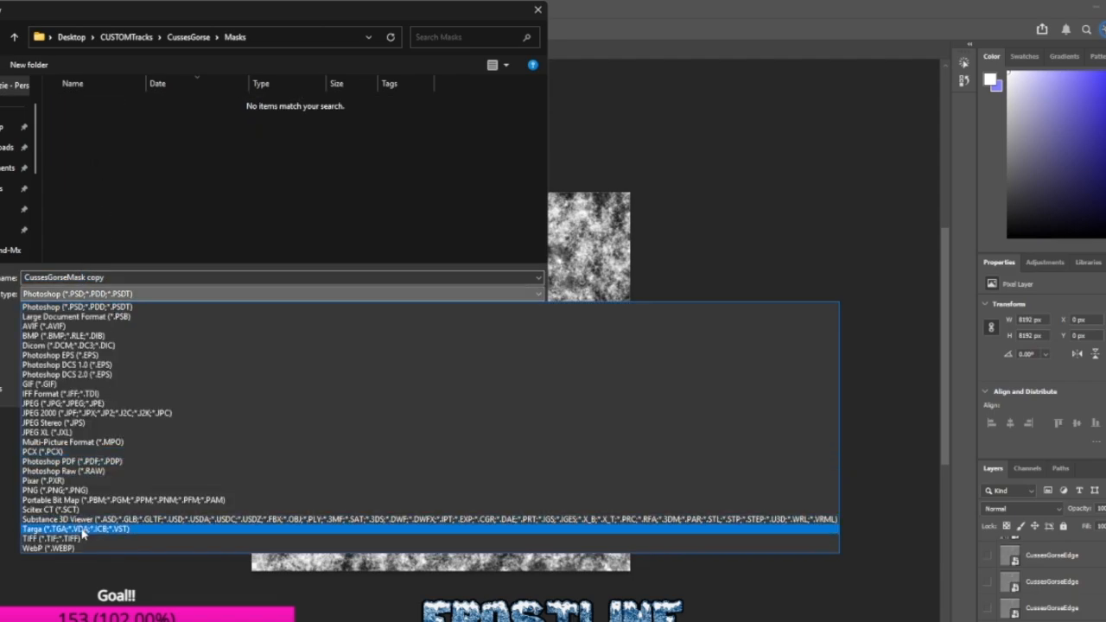
{"action": "left_click", "coordinate": [82, 530]}
{"action": "left_click", "coordinate": [76, 293]}
Step: Name the copy CussesGorseYTTEST and save it with its alpha channel included
{"action": "left_click", "coordinate": [83, 277]}
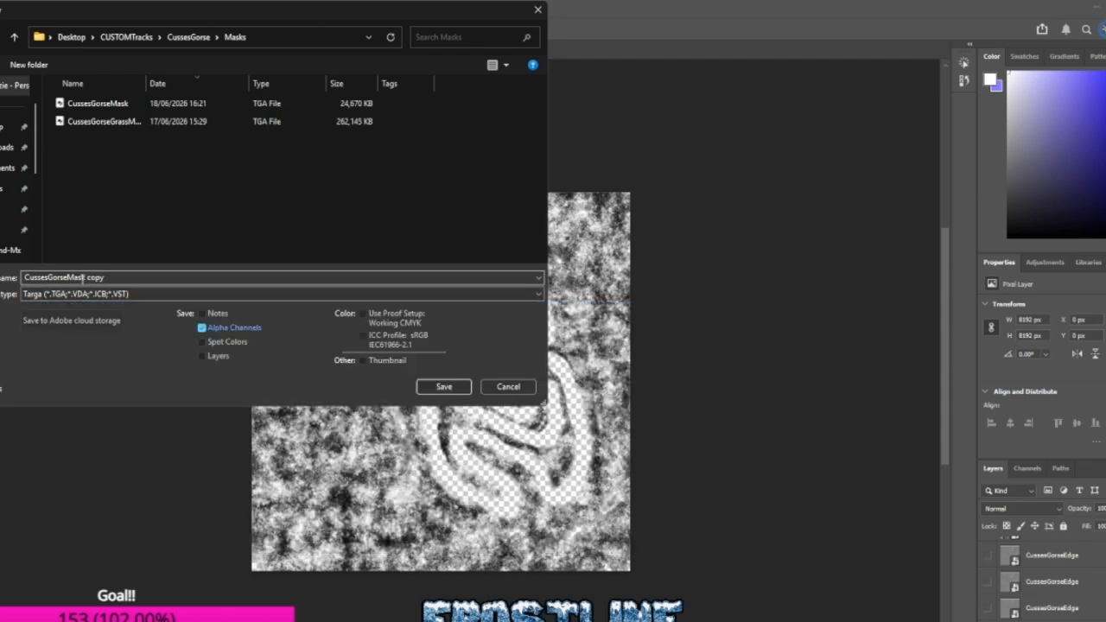
{"action": "left_click", "coordinate": [123, 281]}
{"action": "left_click_drag", "start_coordinate": [110, 278], "coordinate": [85, 278]}
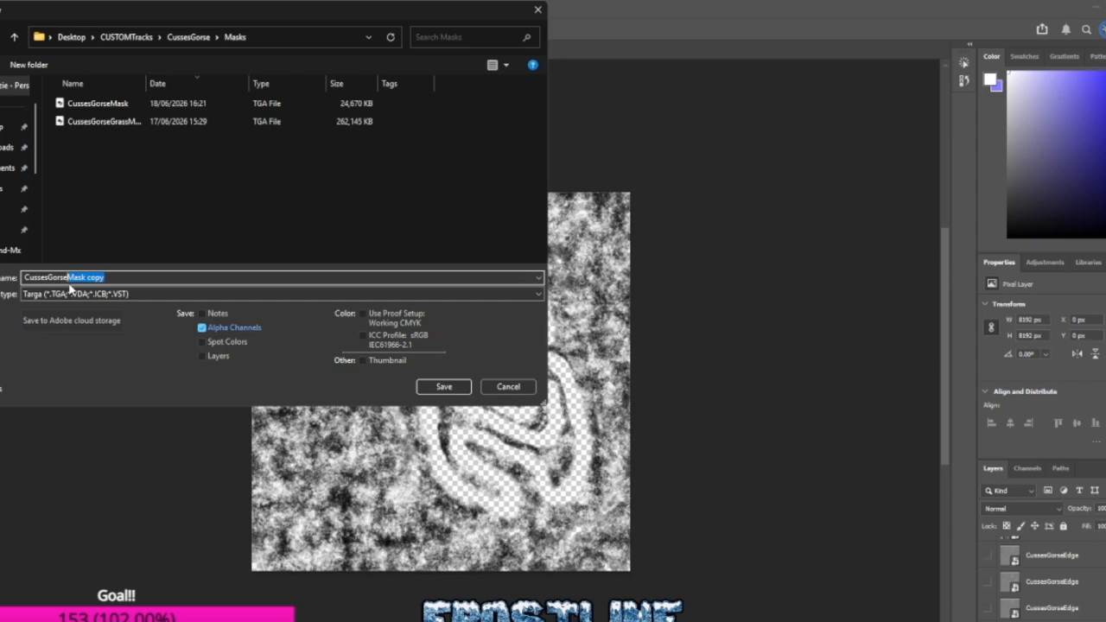
{"action": "type", "text": "YTTEST"}
{"action": "left_click", "coordinate": [441, 386]}
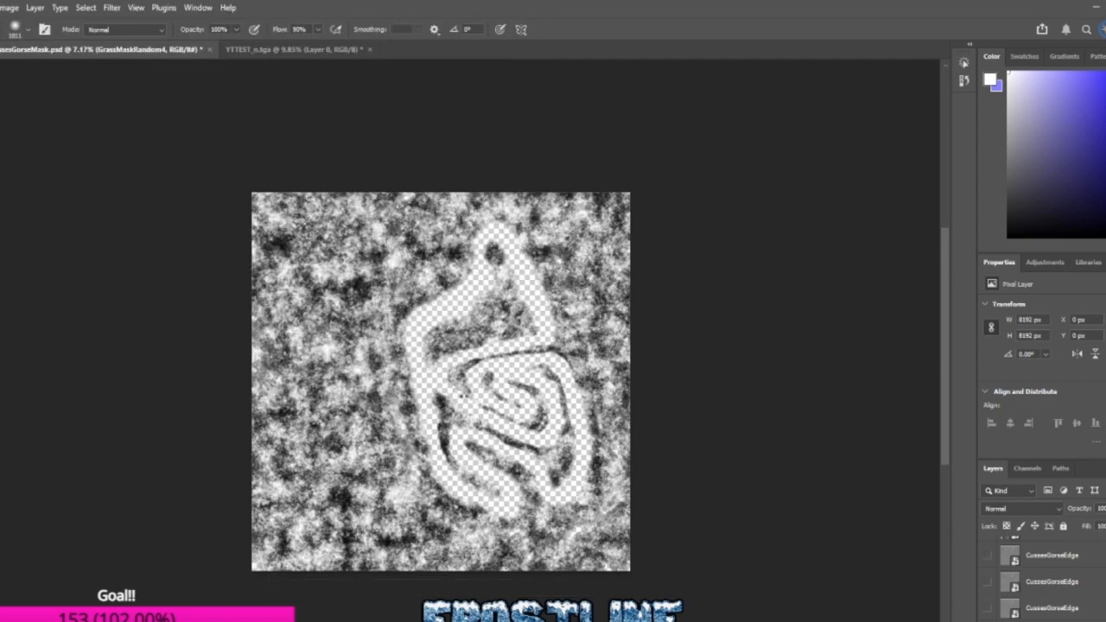
{"action": "left_click", "coordinate": [588, 225]}
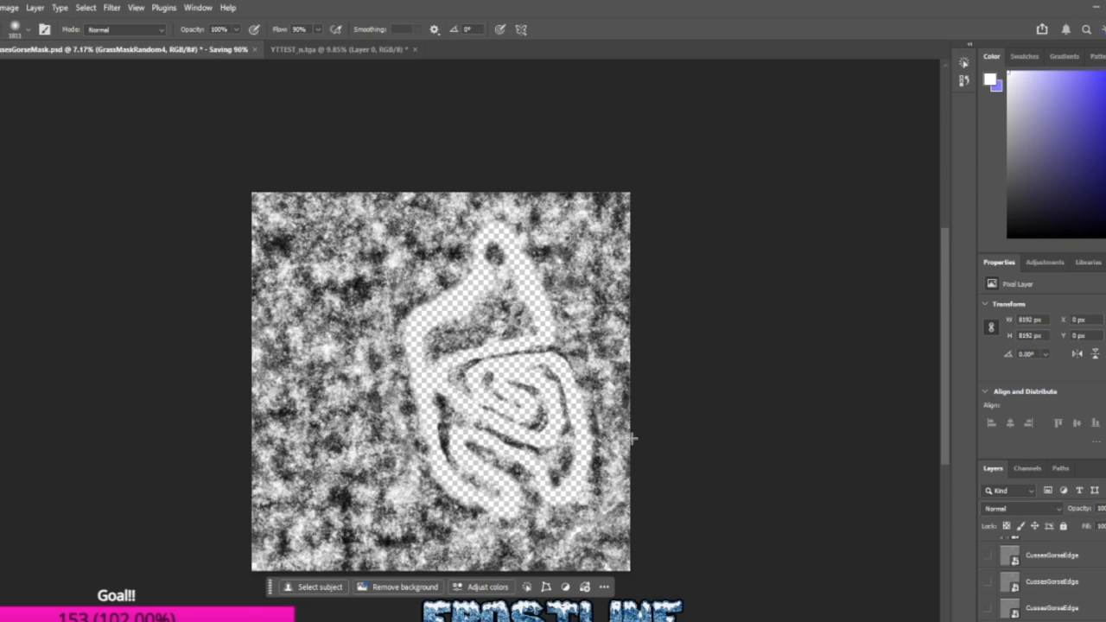
Step: Switch to Track Builder Helper, enable Texture Layer 2 and assign CussesGorseYTTEST.tga as its mask
{"action": "key", "text": "alt+Tab"}
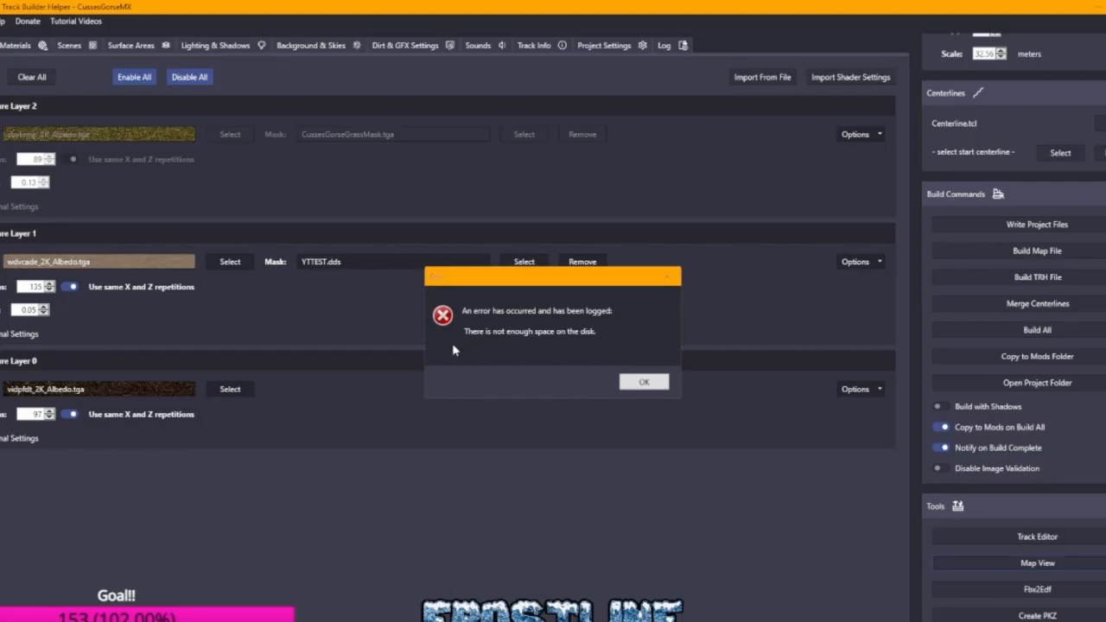
{"action": "left_click", "coordinate": [644, 381]}
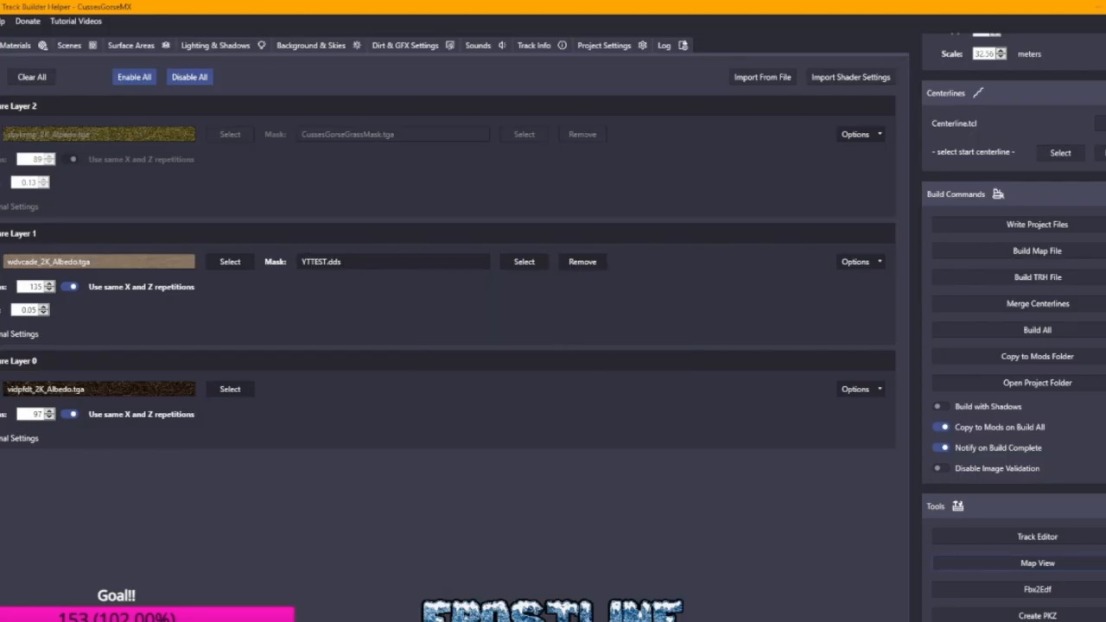
{"action": "left_click", "coordinate": [1, 113]}
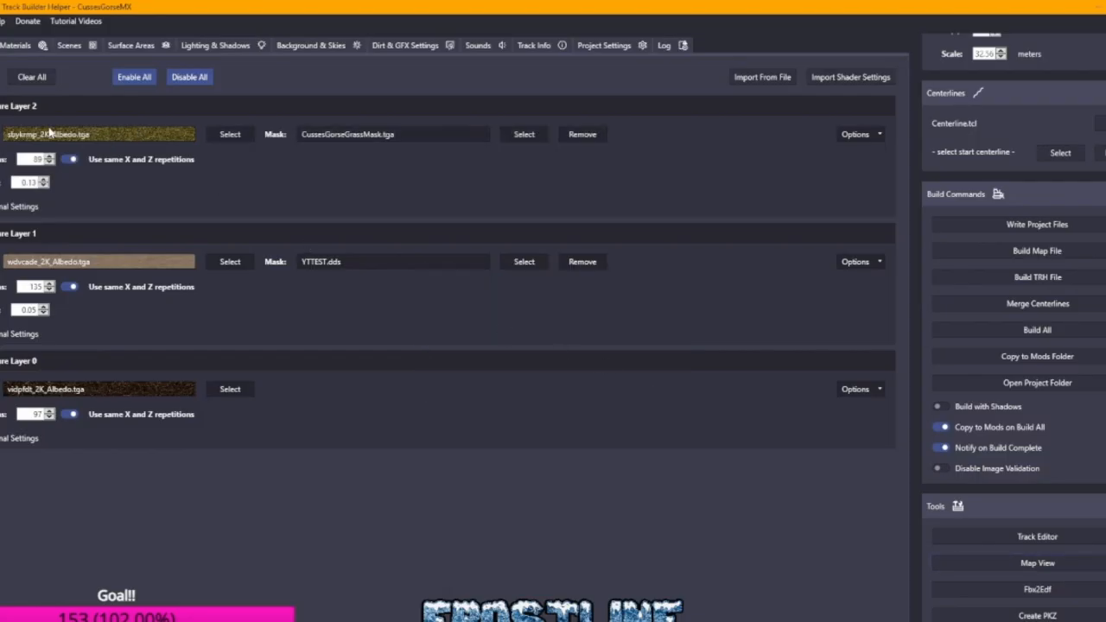
{"action": "left_click", "coordinate": [529, 140]}
{"action": "left_click", "coordinate": [177, 106]}
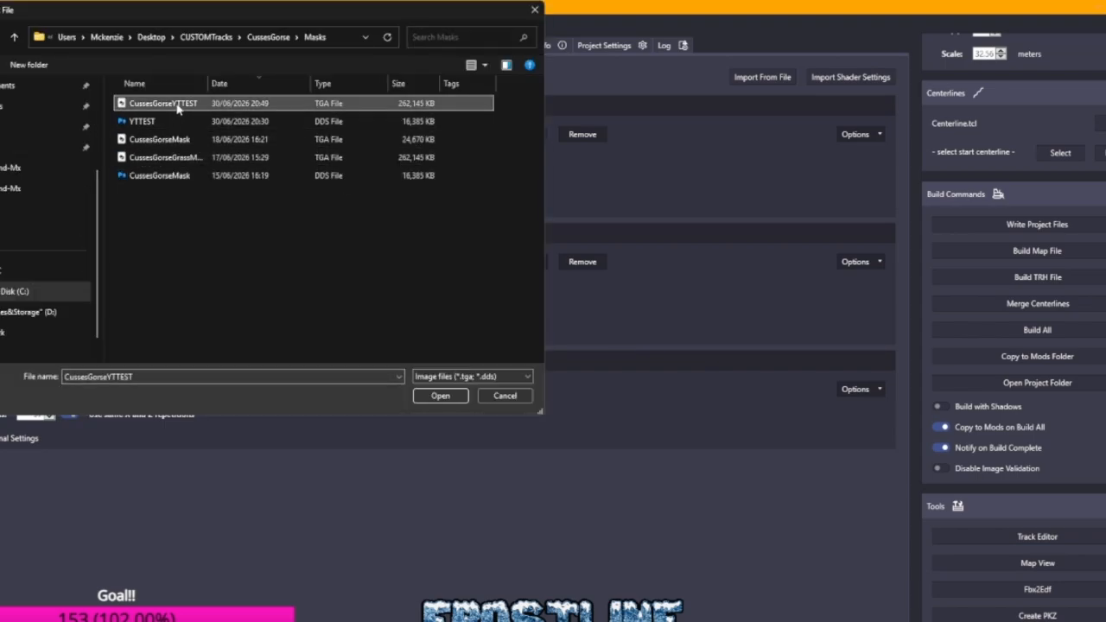
{"action": "double_click", "coordinate": [177, 106]}
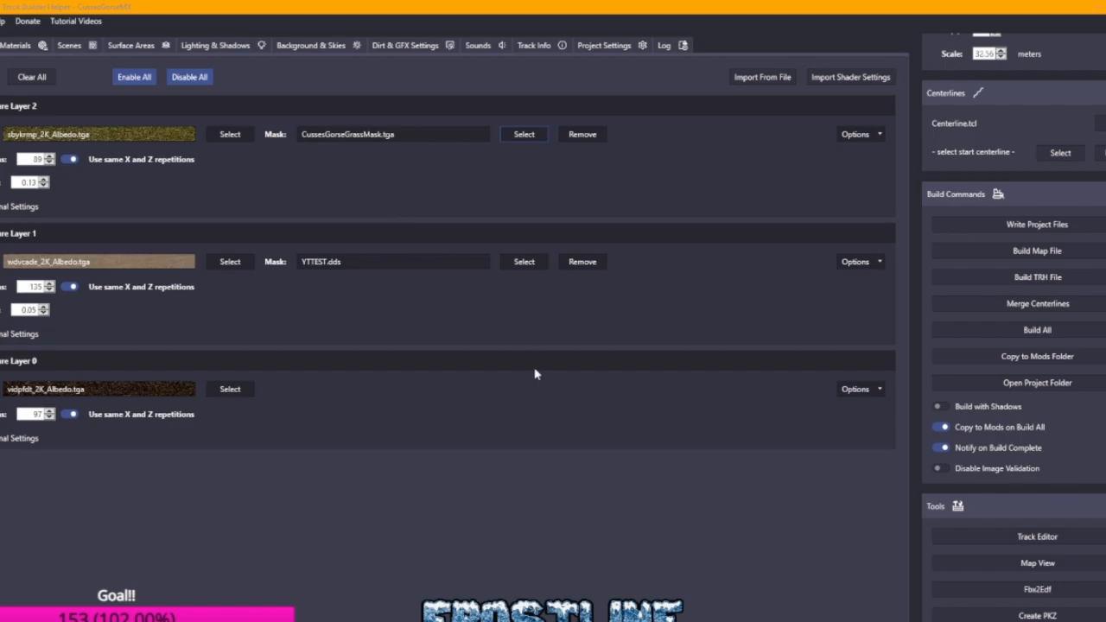
Step: Review the normal map and specular map settings of Texture Layer 1, then collapse its additional settings
{"action": "left_click", "coordinate": [9, 335]}
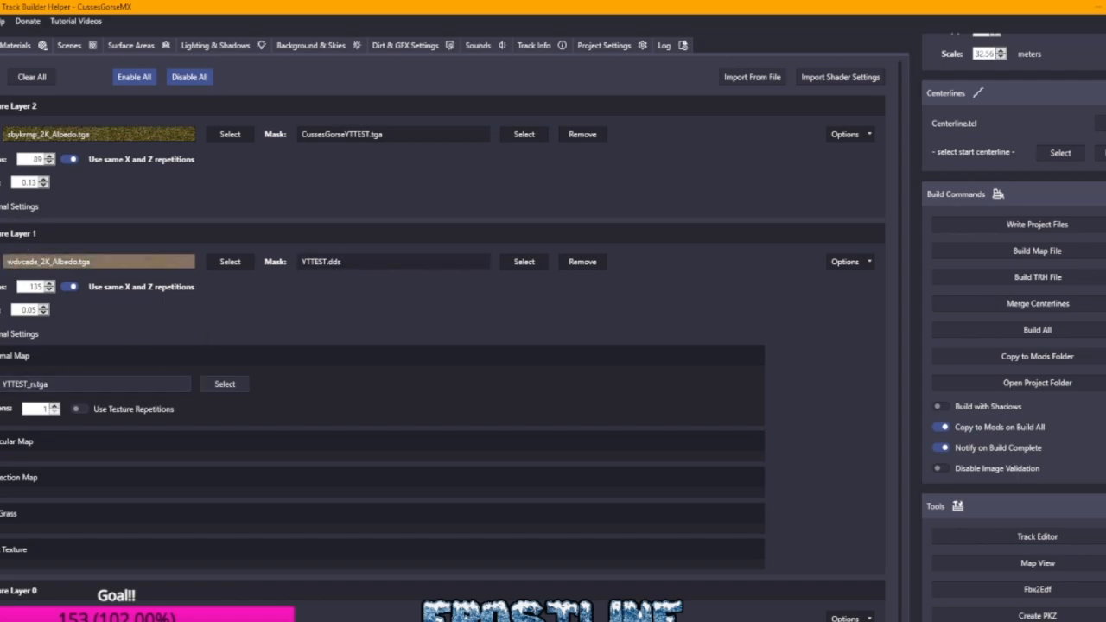
{"action": "left_click", "coordinate": [8, 441]}
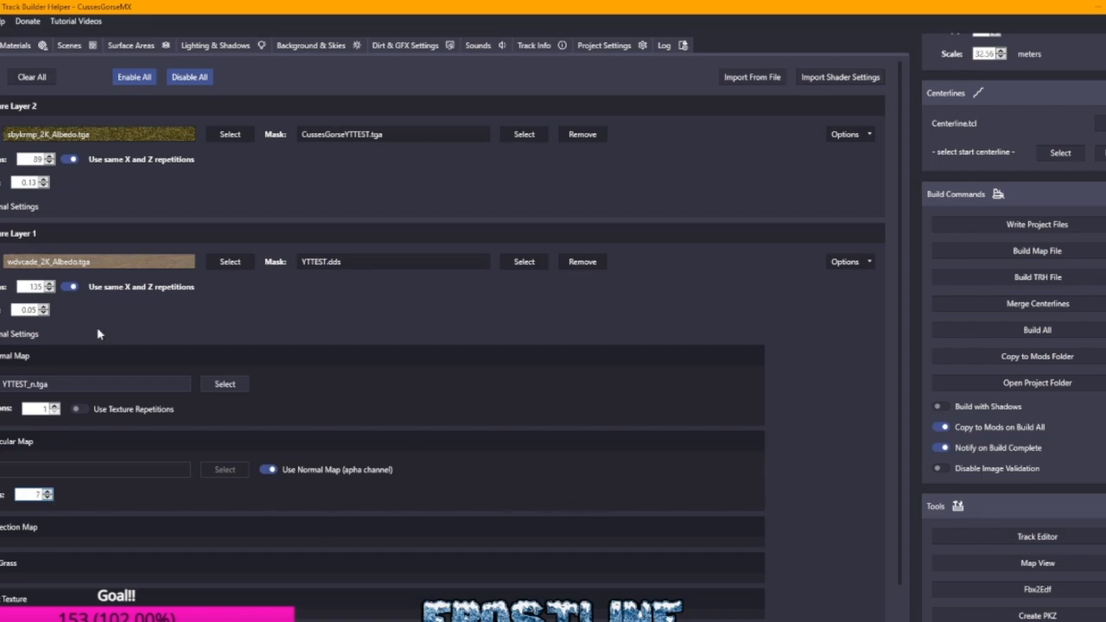
{"action": "left_click", "coordinate": [36, 335]}
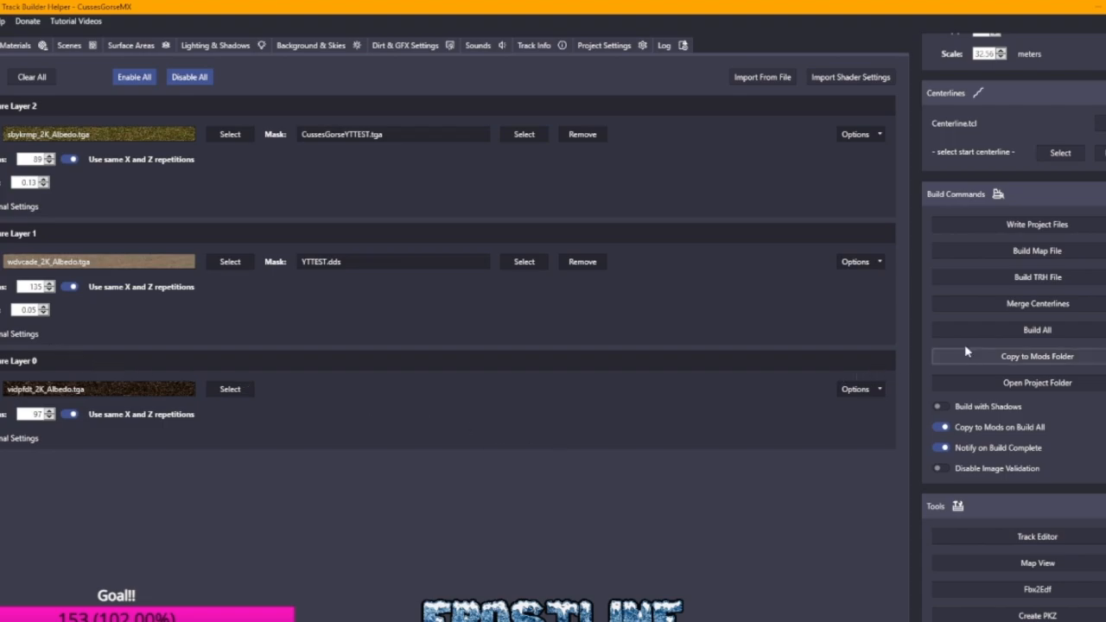
Step: Build the complete CussesGorseMX track and close the completion notice
{"action": "left_click", "coordinate": [1058, 329]}
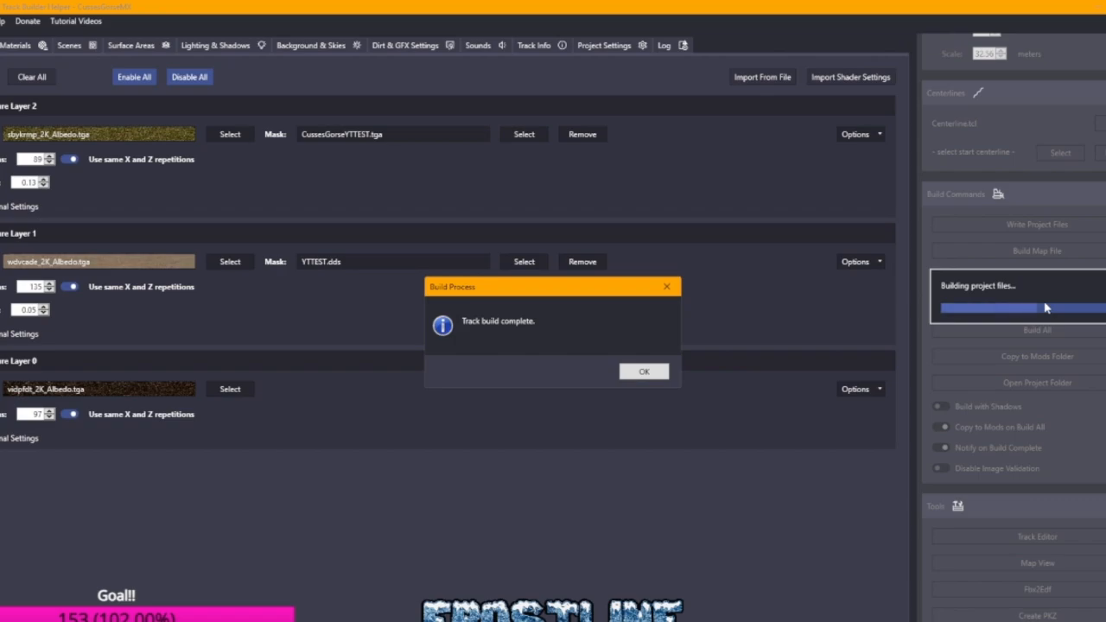
{"action": "left_click", "coordinate": [643, 370]}
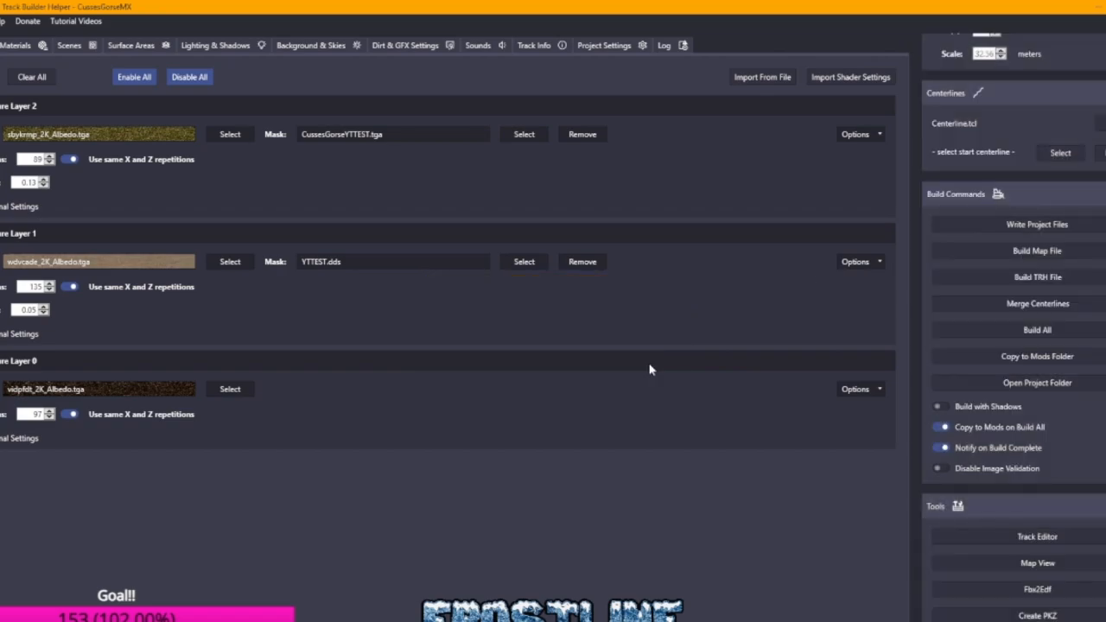
Step: Open the CussesGorseMX map in Map View and examine the ruts, dirt and grass masking around the whole track, close up and from above
{"action": "left_click", "coordinate": [956, 568]}
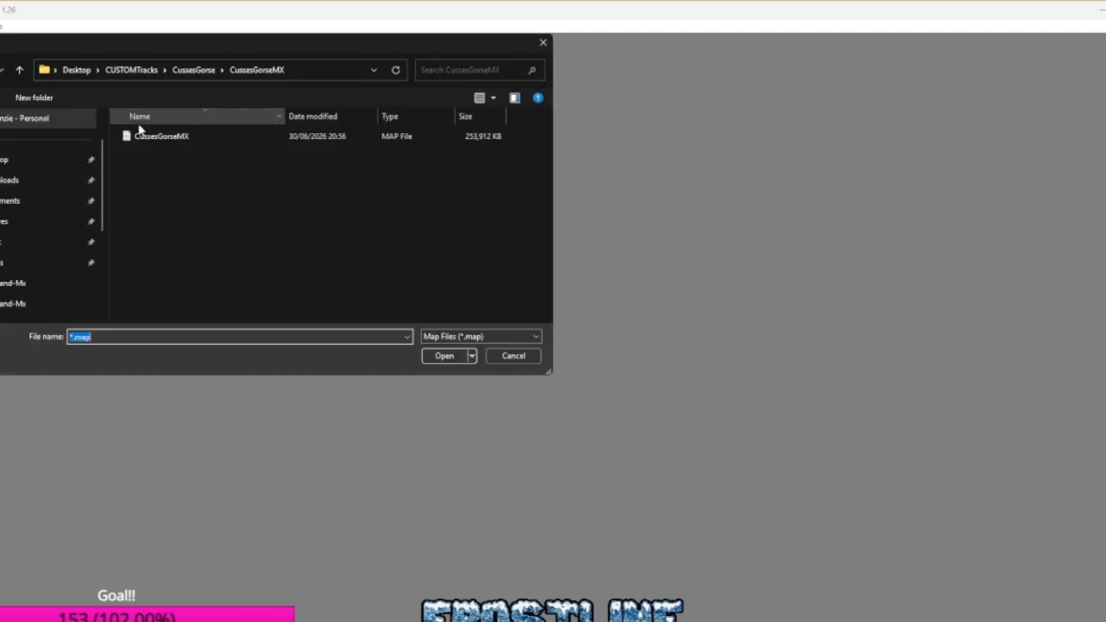
{"action": "double_click", "coordinate": [163, 136]}
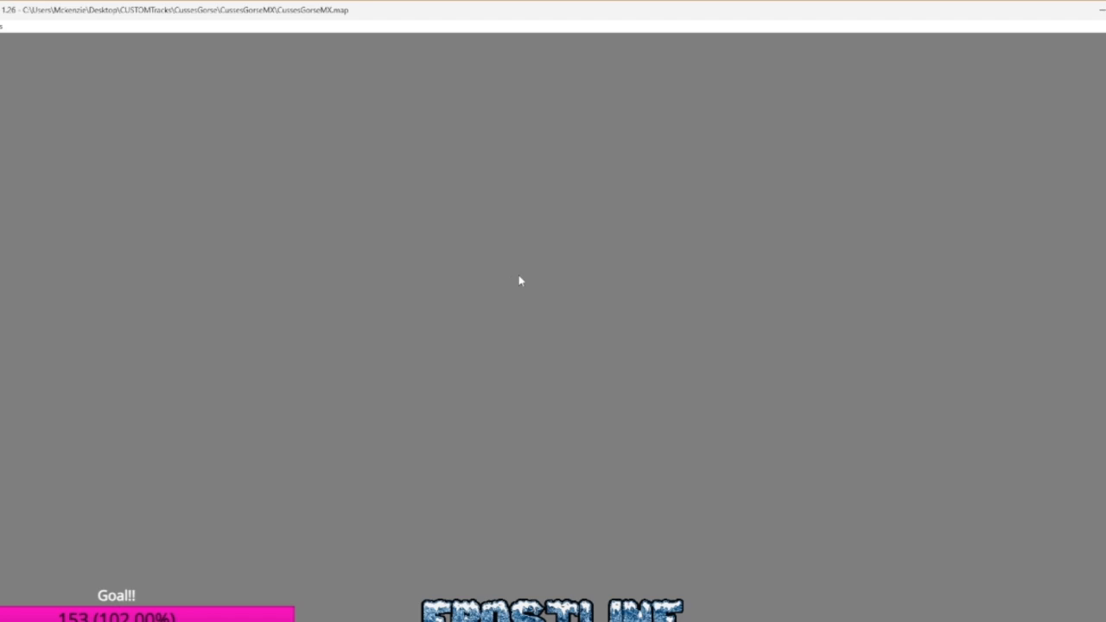
{"action": "left_click_drag", "start_coordinate": [518, 274], "coordinate": [968, 203]}
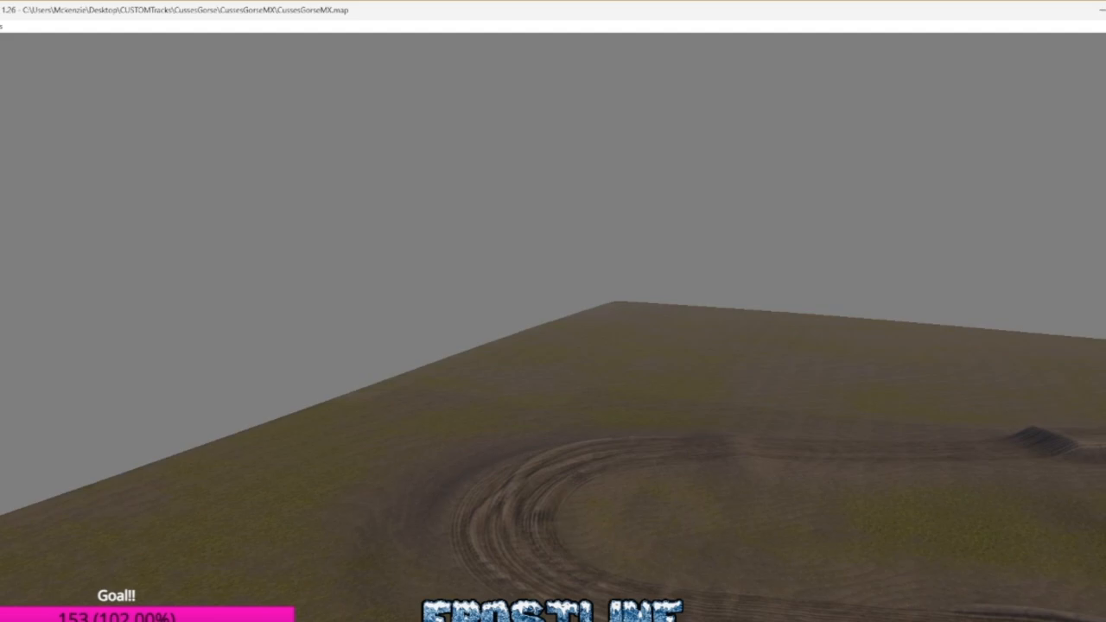
{"action": "left_click_drag", "start_coordinate": [881, 259], "coordinate": [967, 329]}
{"action": "left_click_drag", "start_coordinate": [553, 328], "coordinate": [691, 268]}
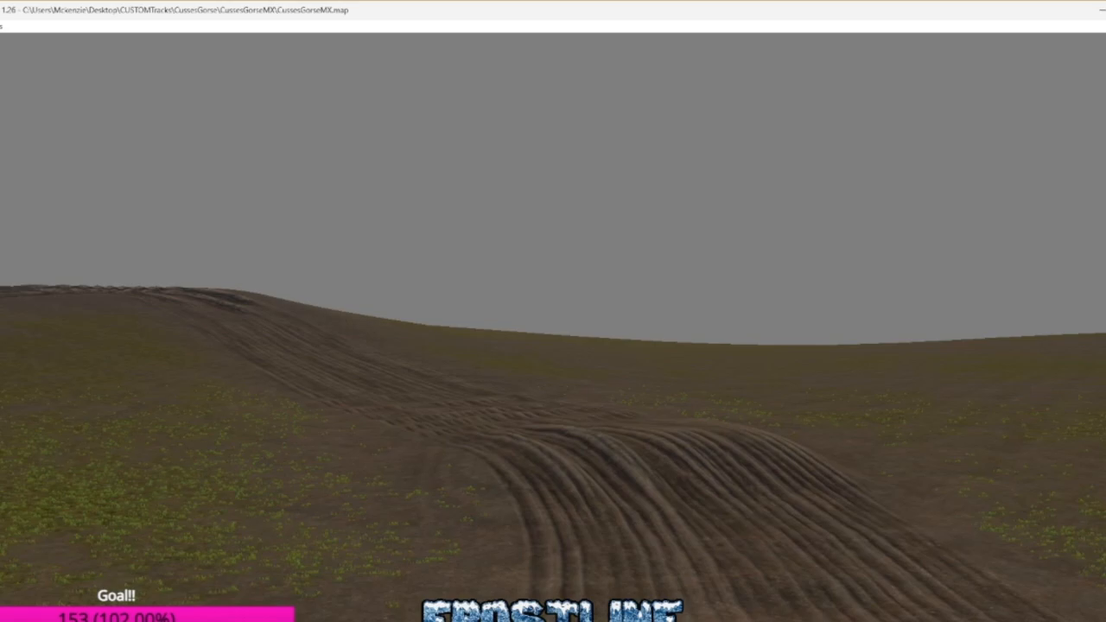
{"action": "left_click_drag", "start_coordinate": [553, 311], "coordinate": [458, 371]}
{"action": "left_click_drag", "start_coordinate": [553, 345], "coordinate": [346, 268]}
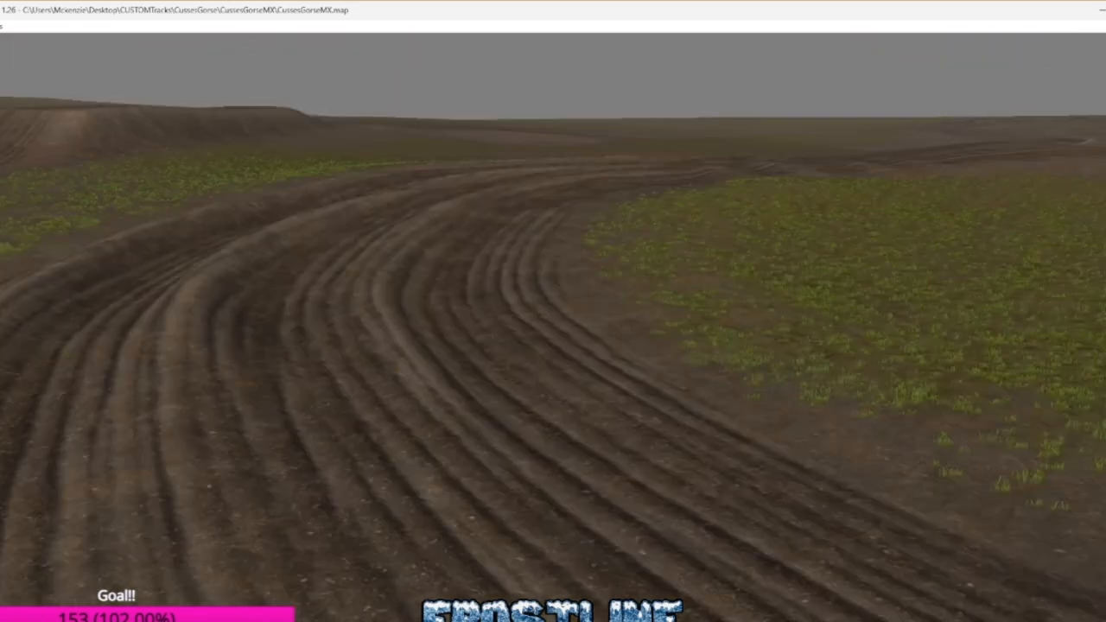
{"action": "left_click_drag", "start_coordinate": [553, 311], "coordinate": [673, 311]}
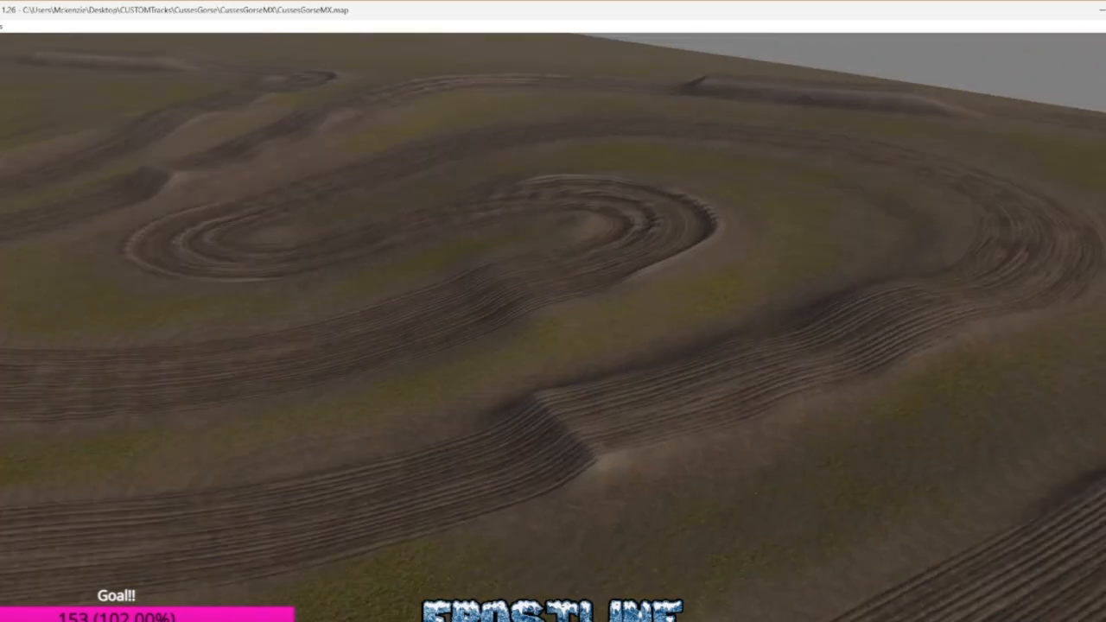
{"action": "left_click_drag", "start_coordinate": [552, 311], "coordinate": [588, 289]}
{"action": "left_click_drag", "start_coordinate": [553, 328], "coordinate": [510, 331]}
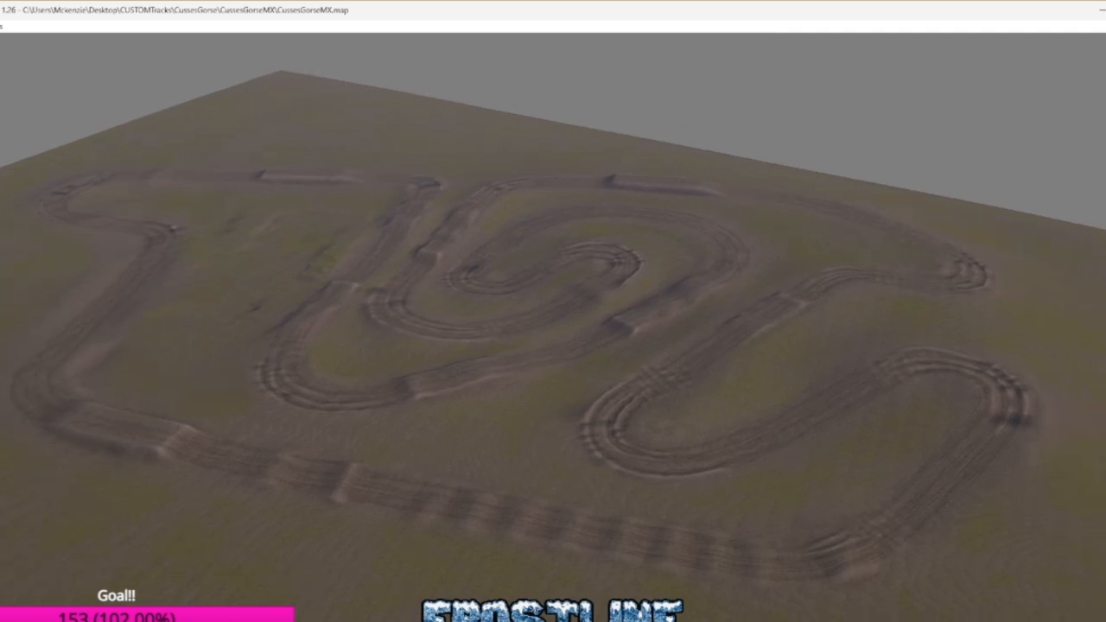